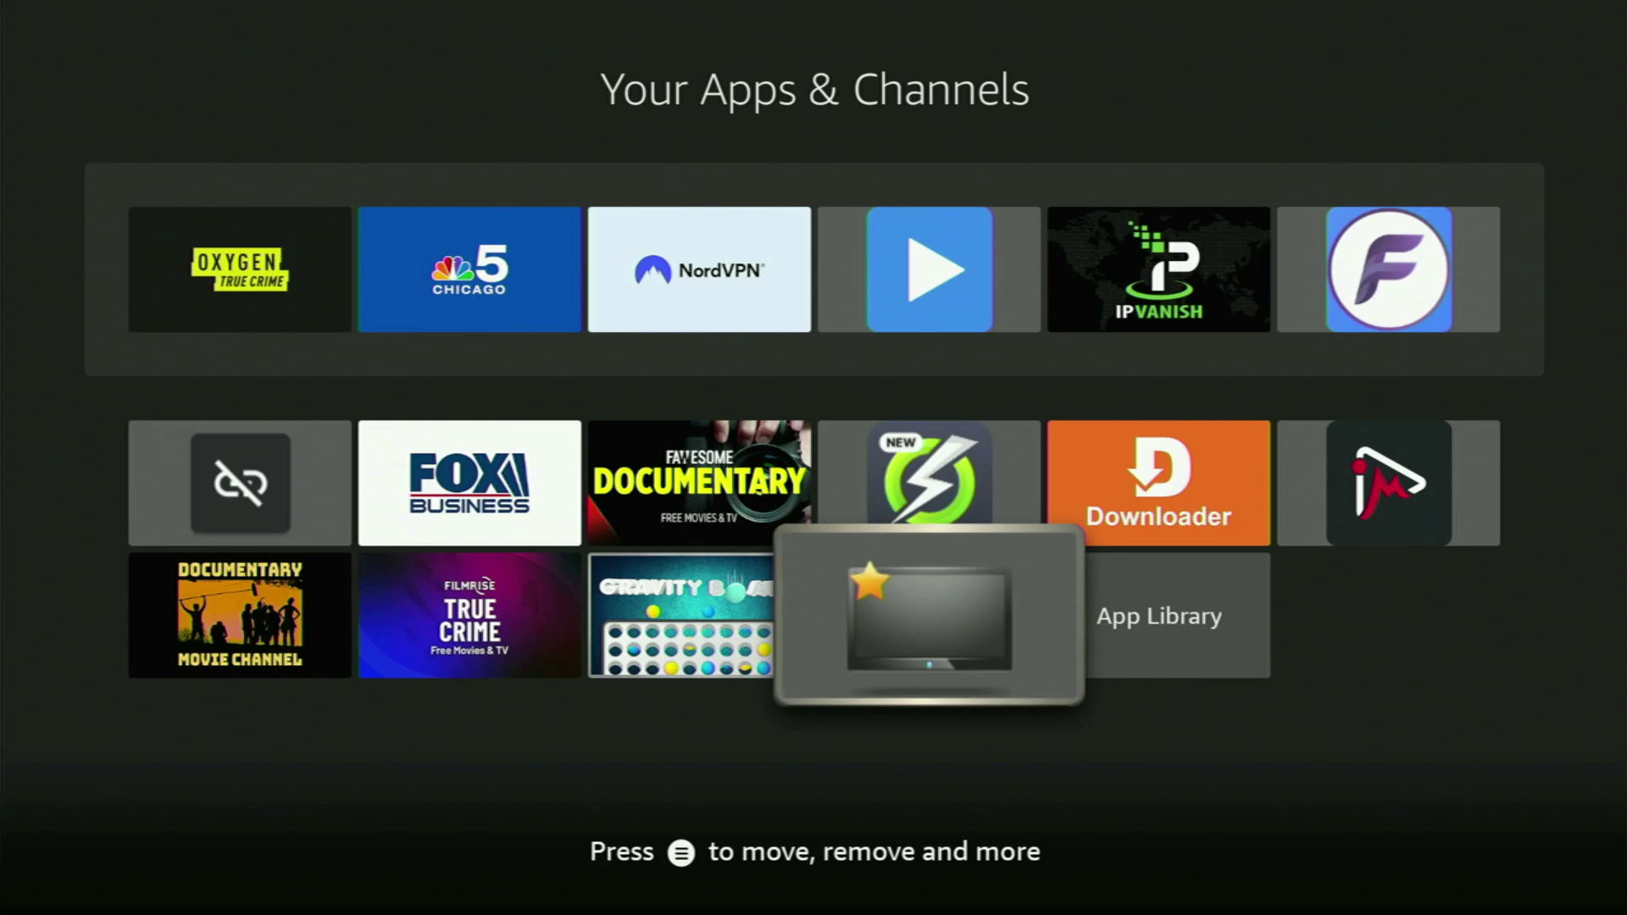
# Locate and highlight the Downloader app among the installed apps and channels.
pyautogui.press('Left')
pyautogui.press('Up')
pyautogui.press('Down')
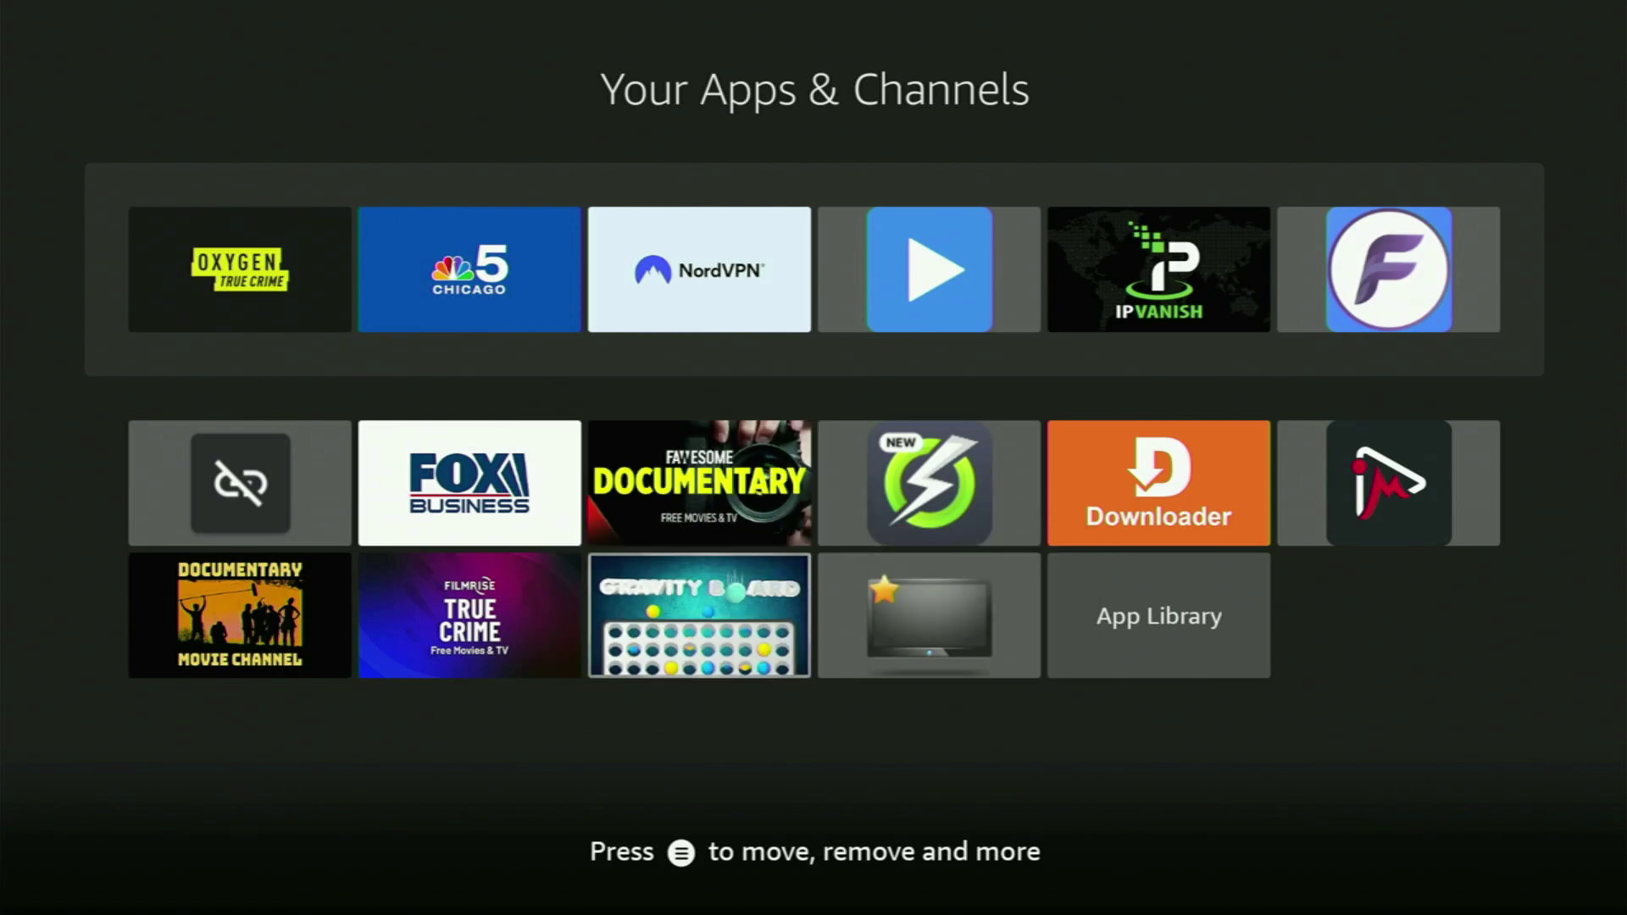
pyautogui.press('Up')
pyautogui.press('Up')
pyautogui.press('Down')
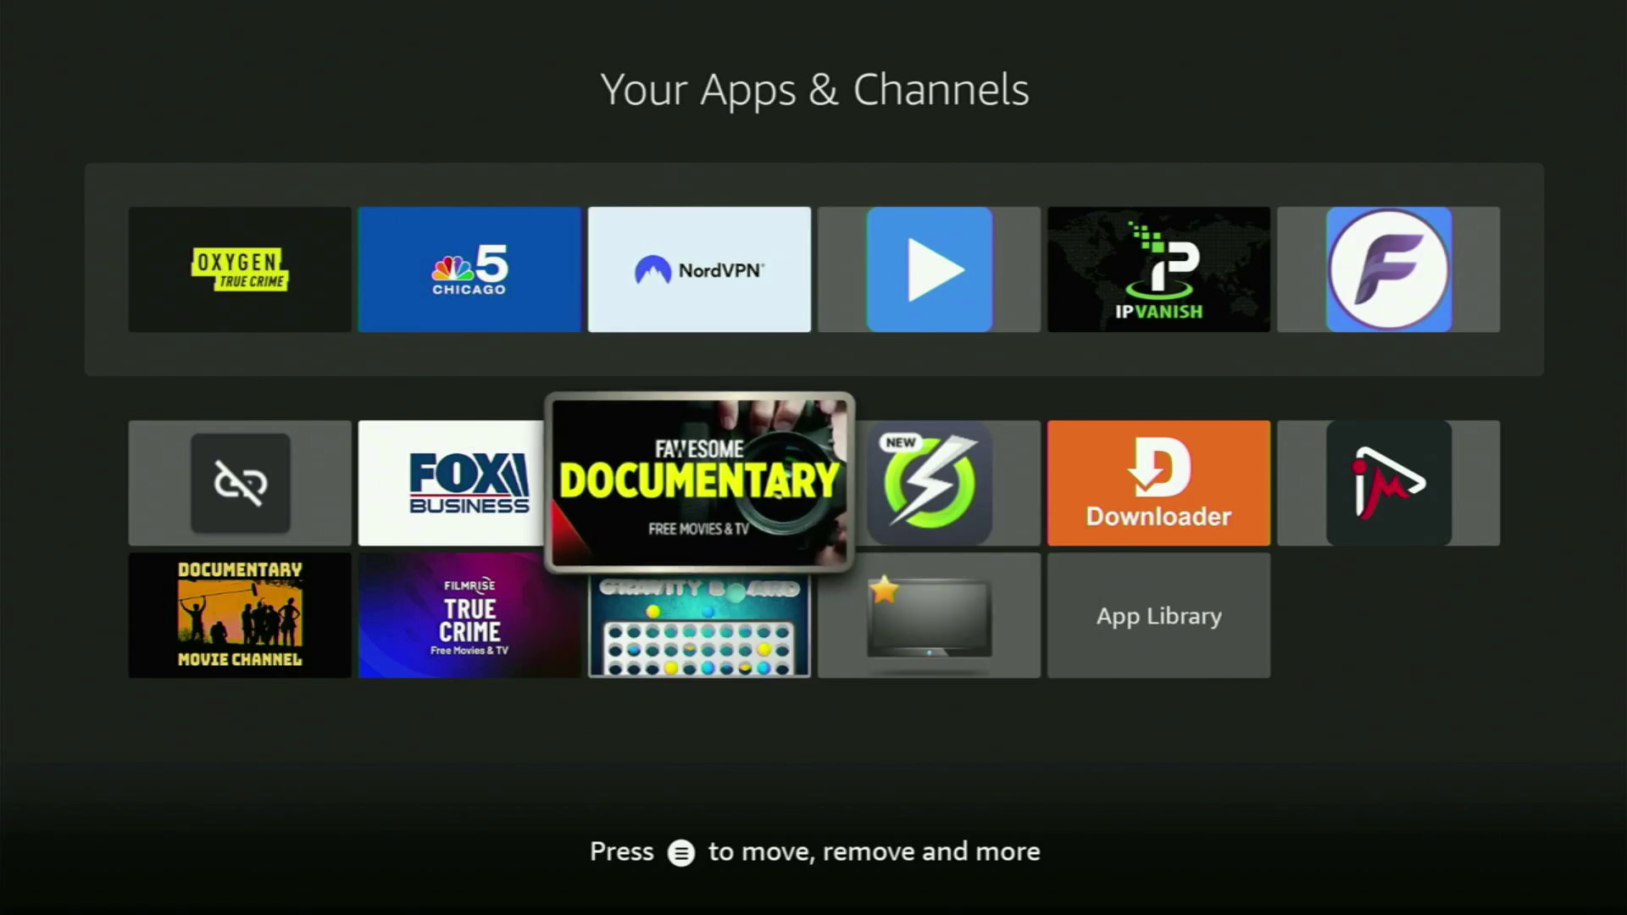
pyautogui.press('Right')
pyautogui.press('Right')
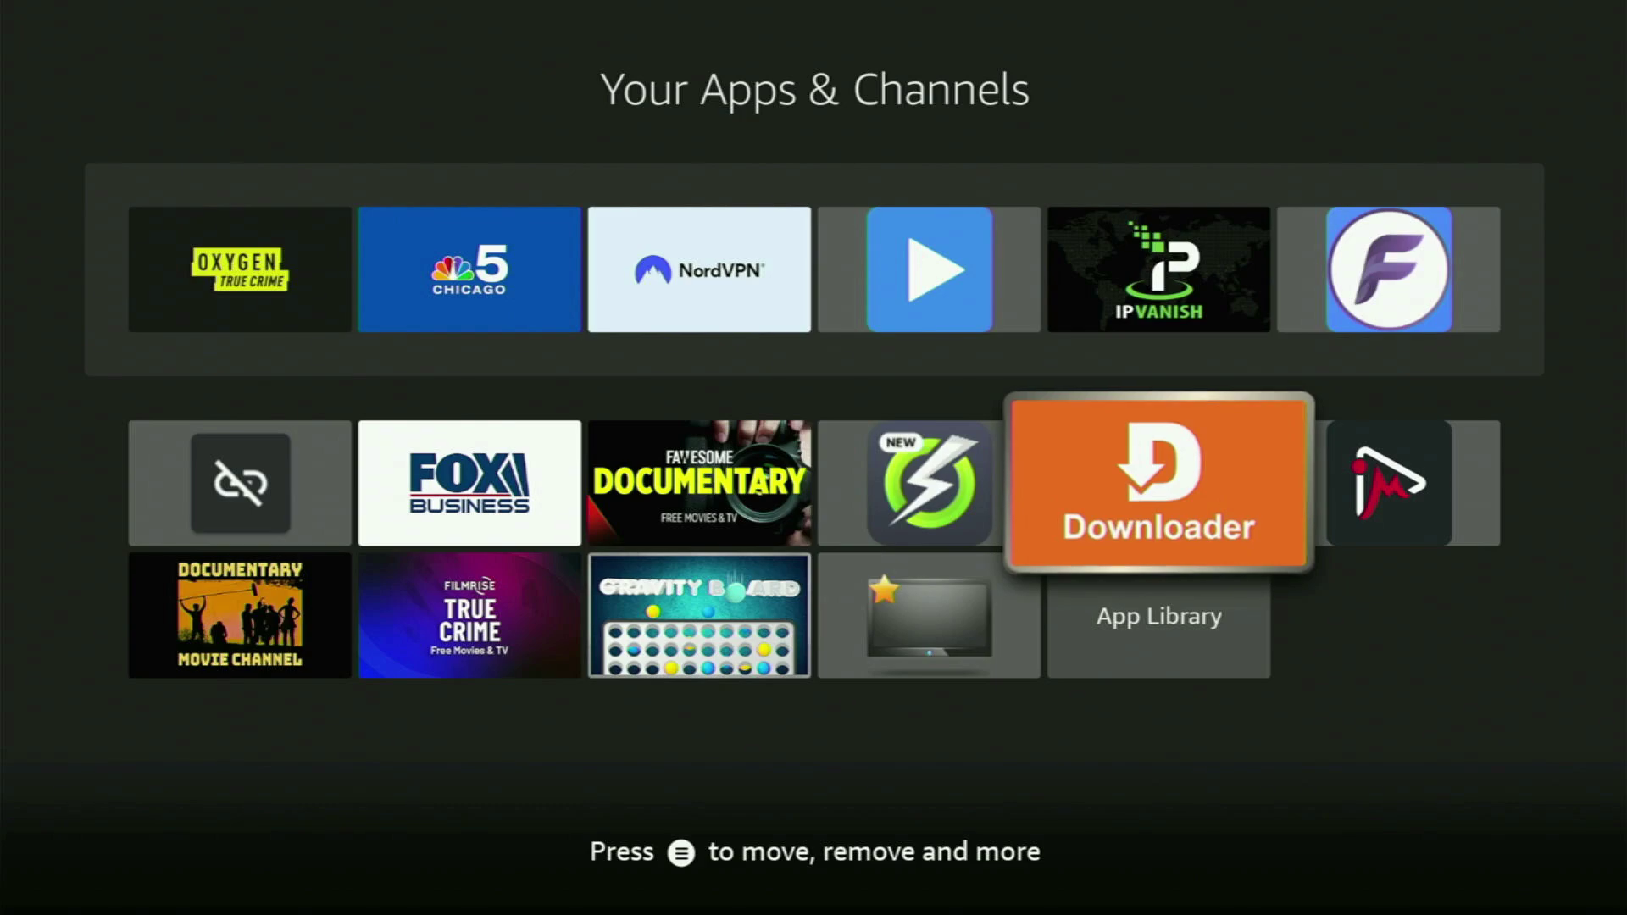
# Return to the home screen and use Find to search for "downloader".
pyautogui.press('Home')
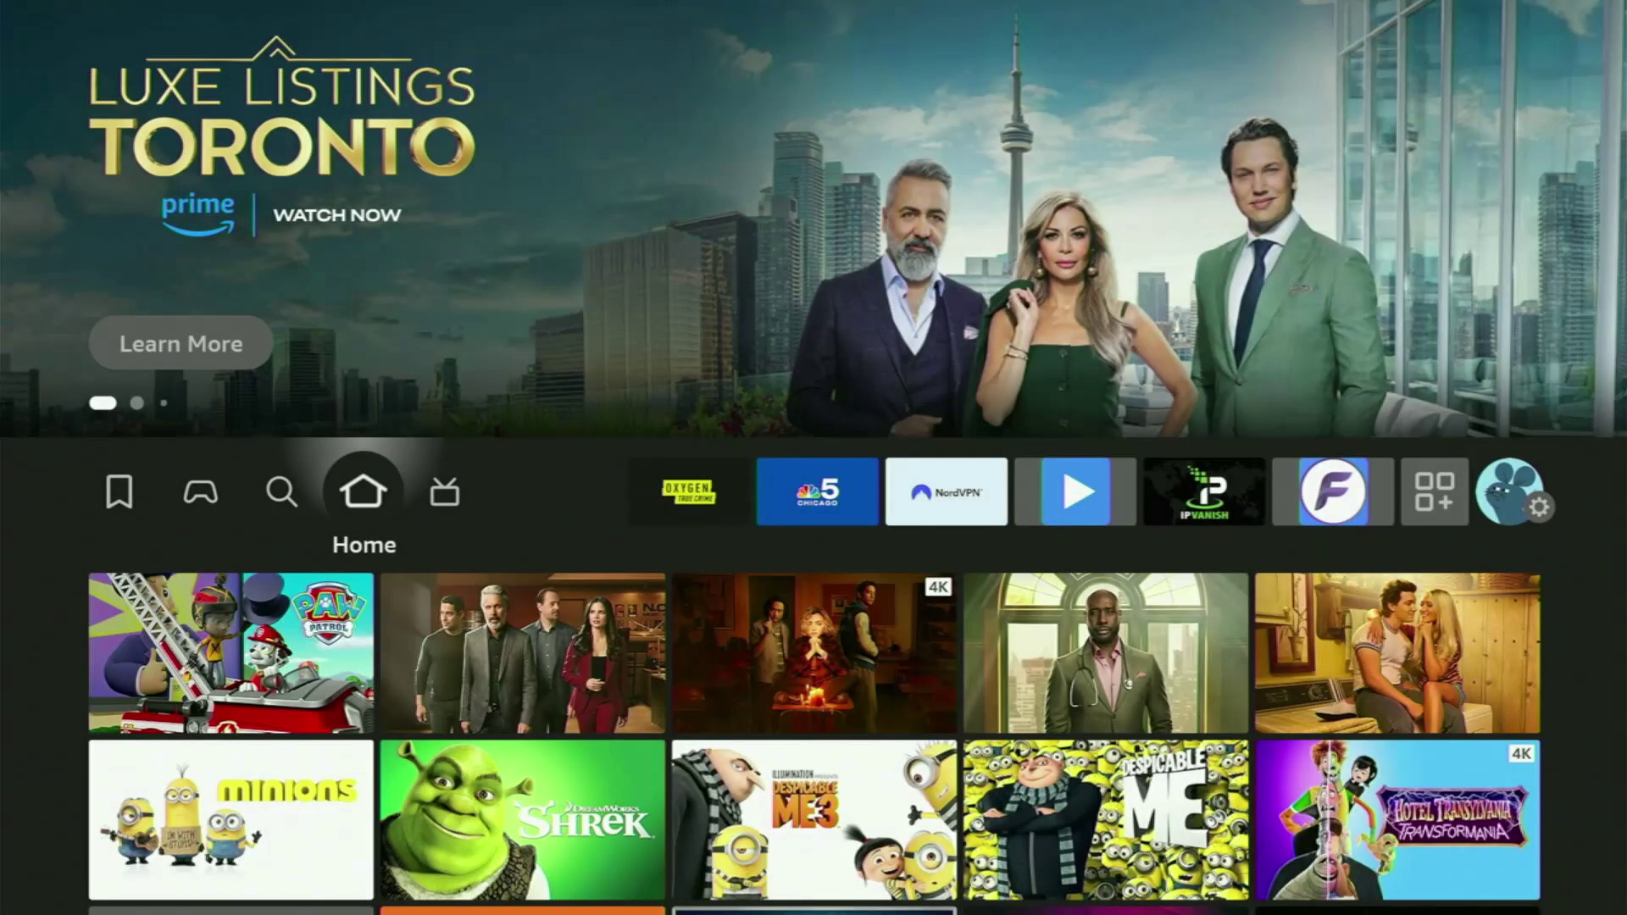
pyautogui.press('Left')
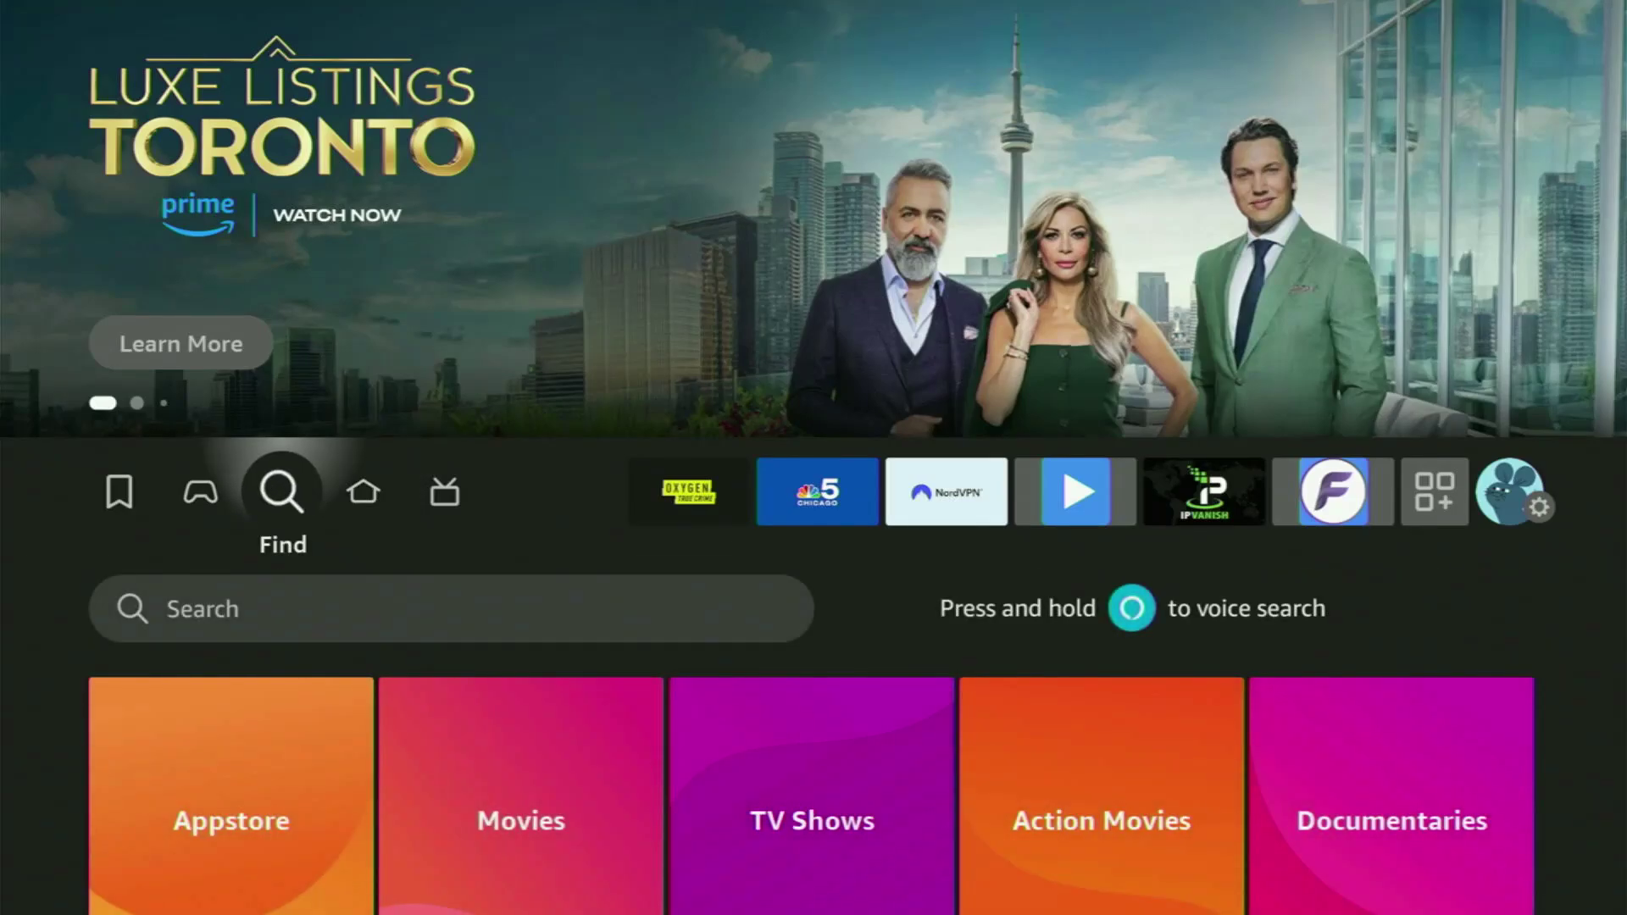
pyautogui.press('Down')
pyautogui.press('Return')
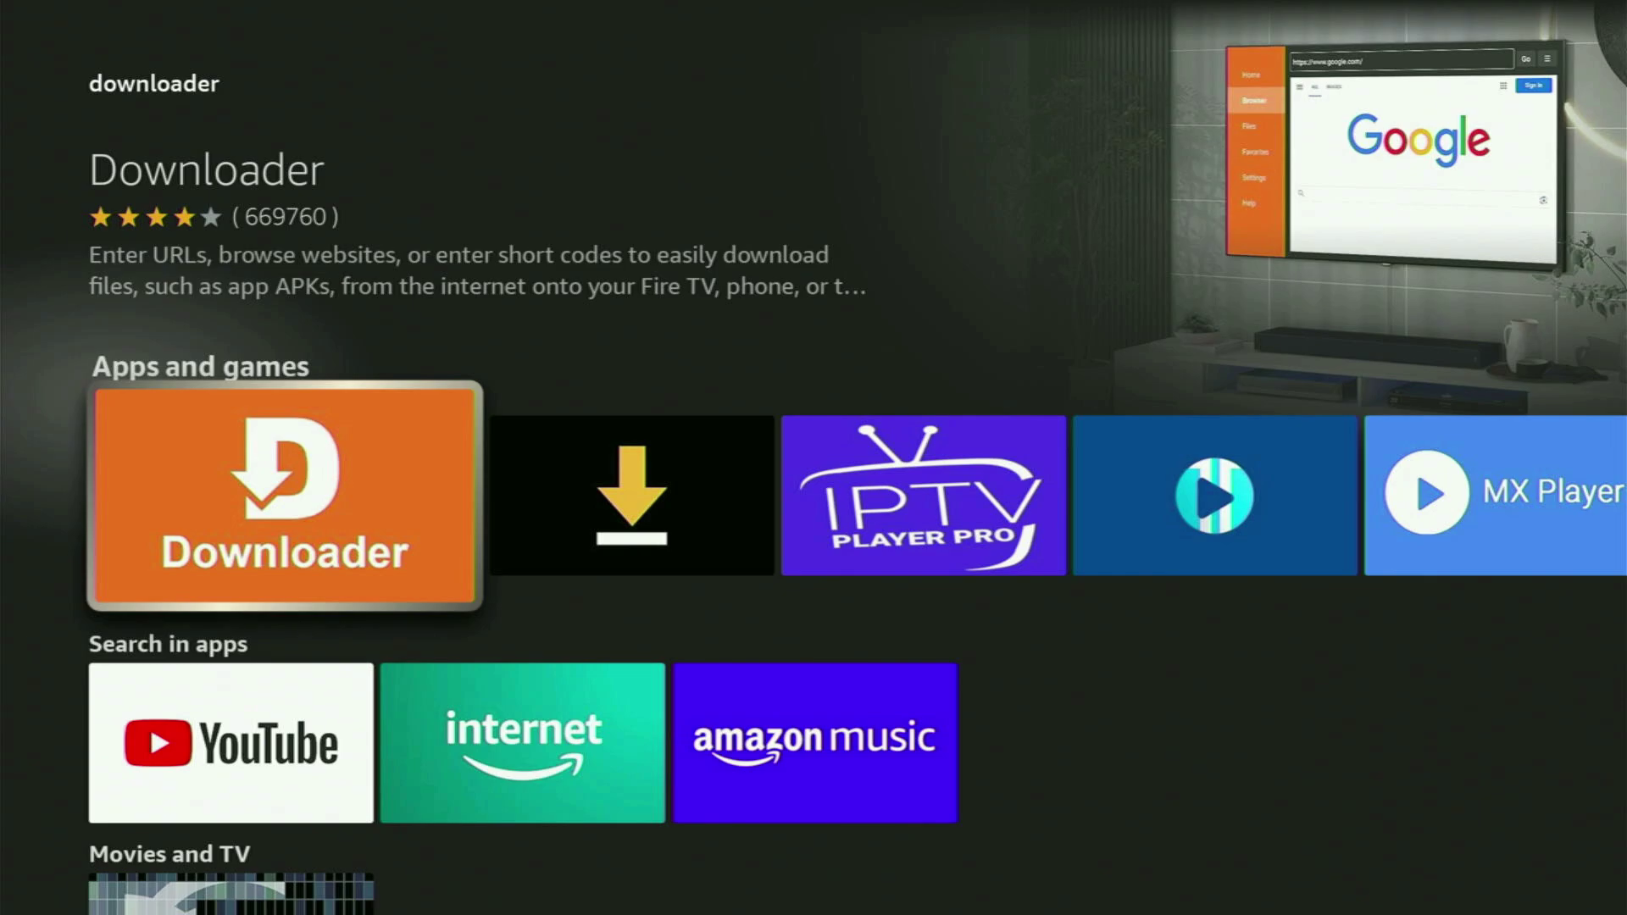
# Browse the search results for "downloader" through the apps row and down to the live events section.
pyautogui.press('Right')
pyautogui.press('Right')
pyautogui.press('Right')
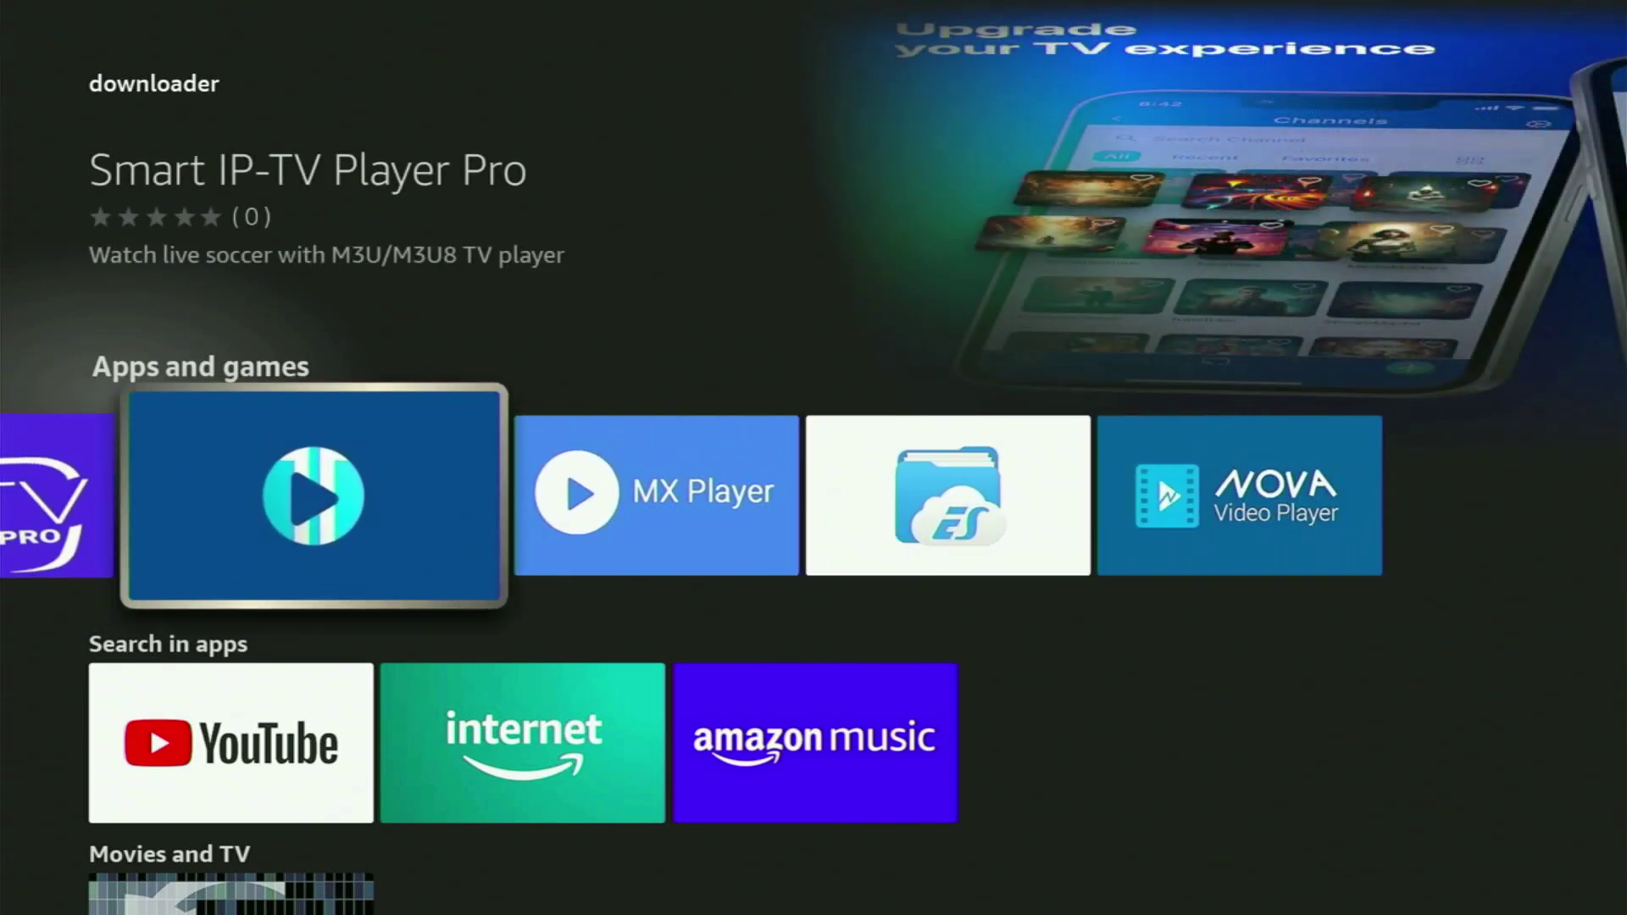
pyautogui.press('Right')
pyautogui.press('Right')
pyautogui.press('Right')
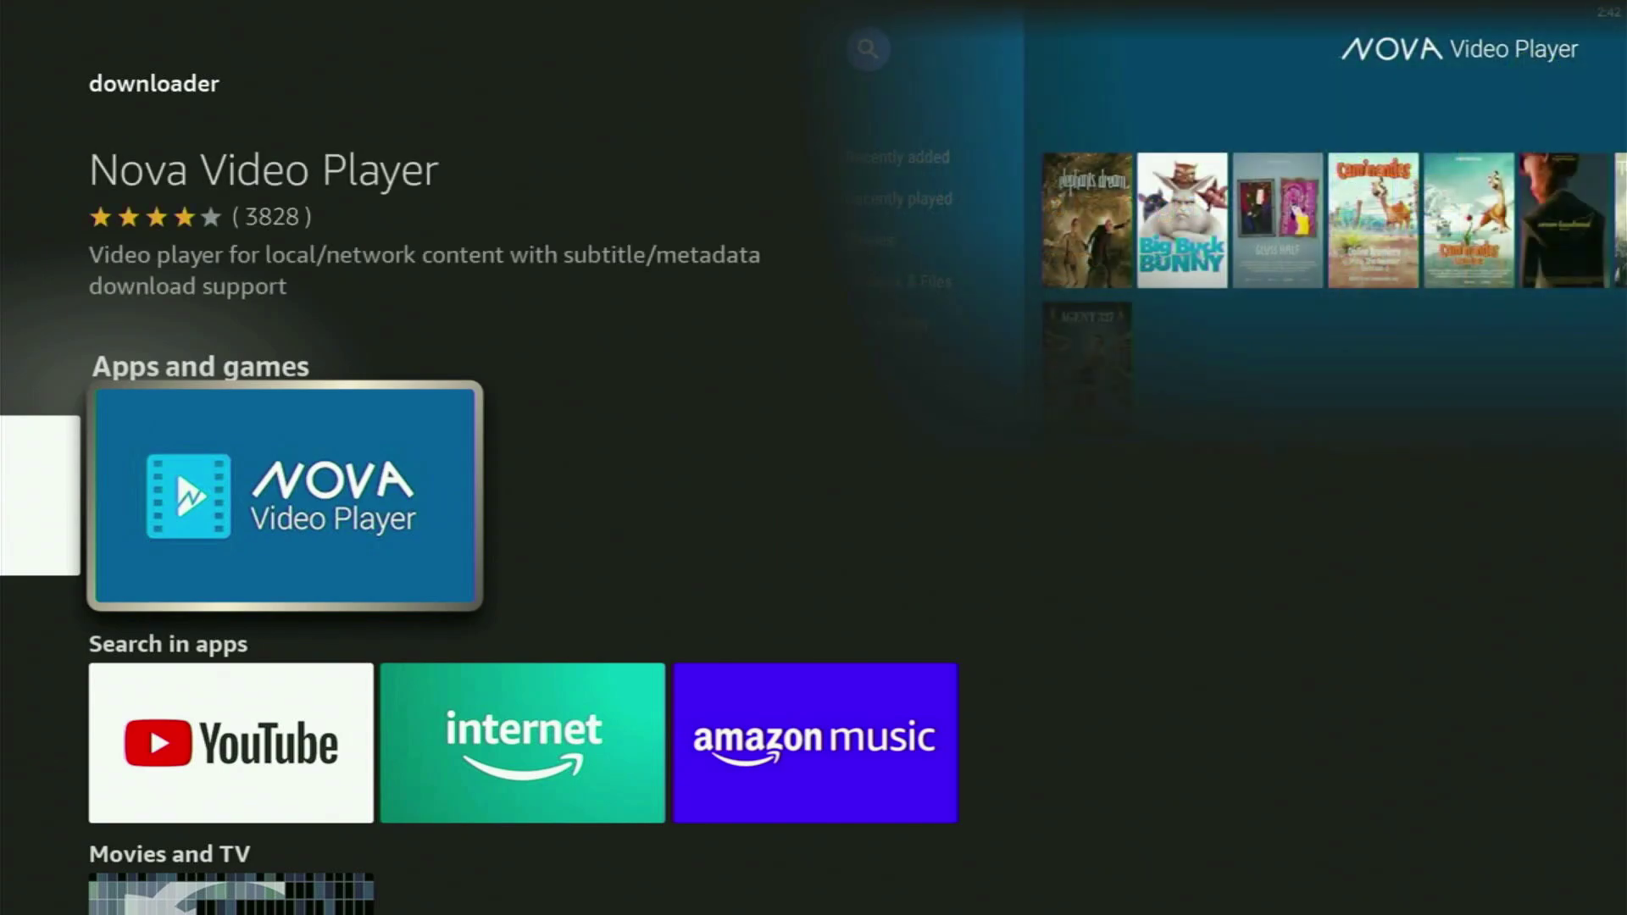
pyautogui.press('Down')
pyautogui.press('Down')
pyautogui.press('Down')
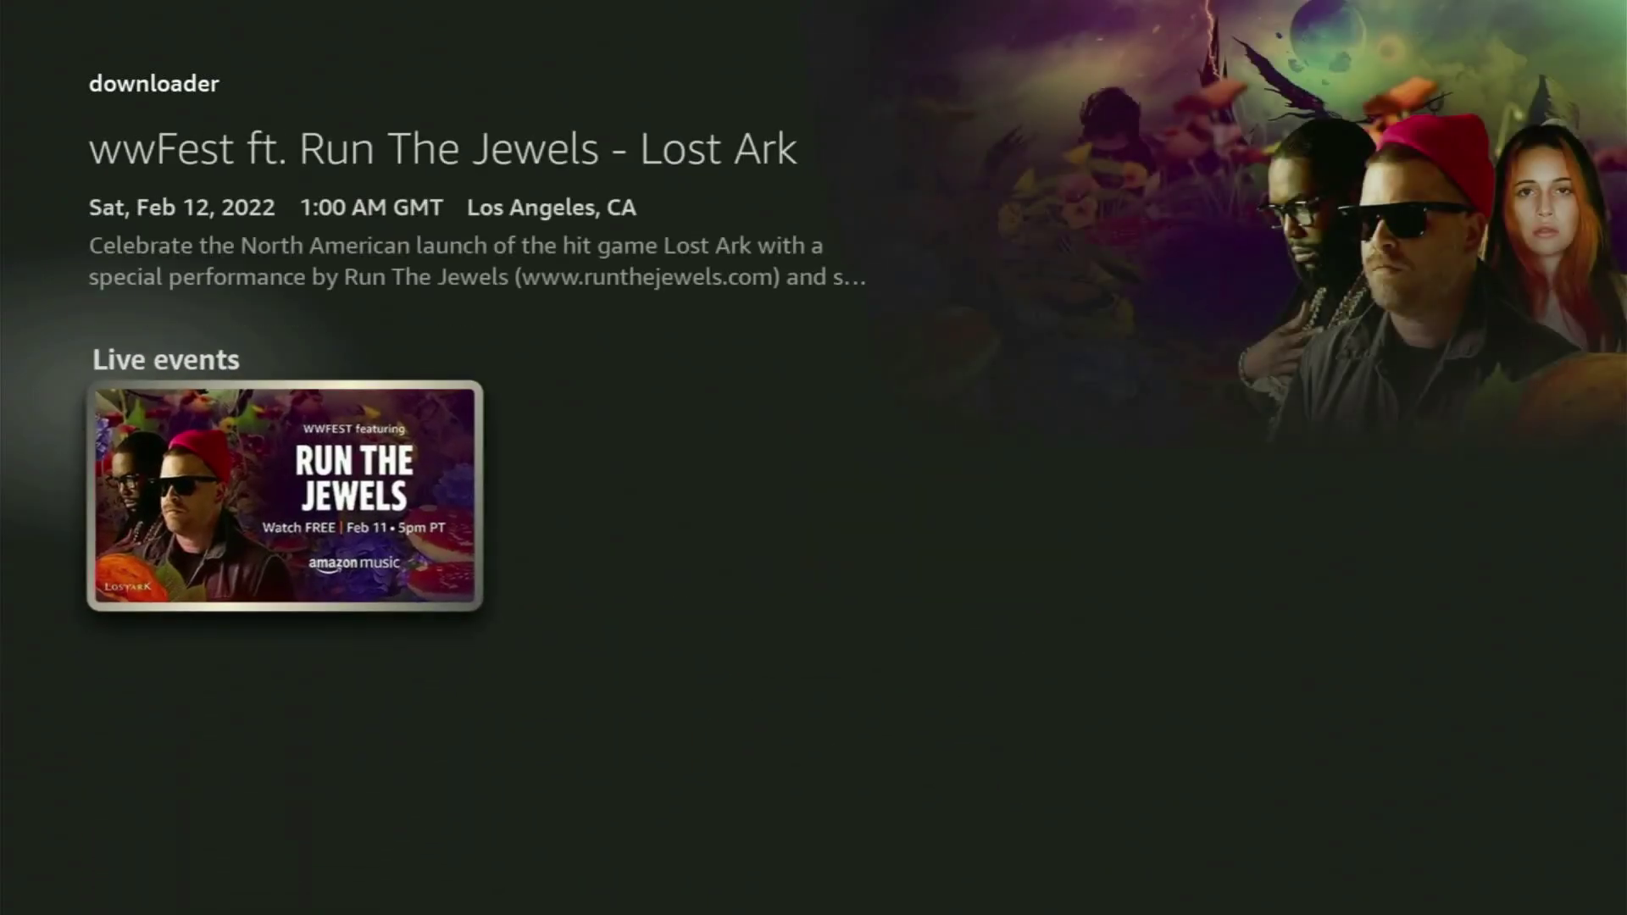
# Leave the search results and open the My Fire TV settings from the home screen.
pyautogui.press('Home')
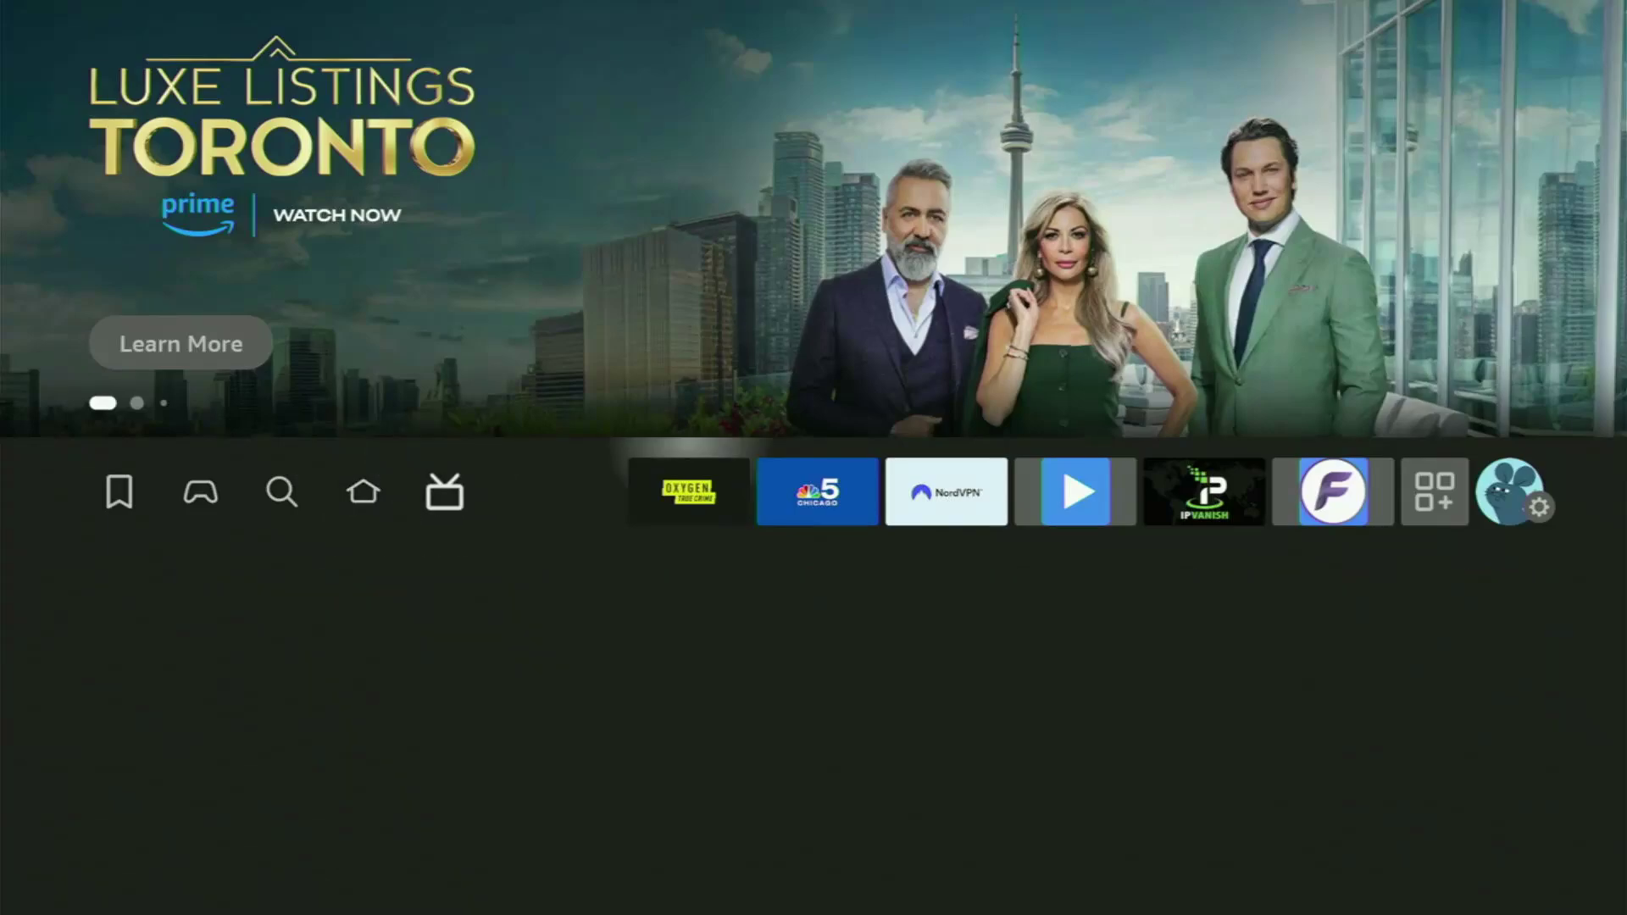
pyautogui.press('Right')
pyautogui.press('Right')
pyautogui.press('Right')
pyautogui.press('Right')
pyautogui.press('Right')
pyautogui.press('Right')
pyautogui.press('Right')
pyautogui.press('Right')
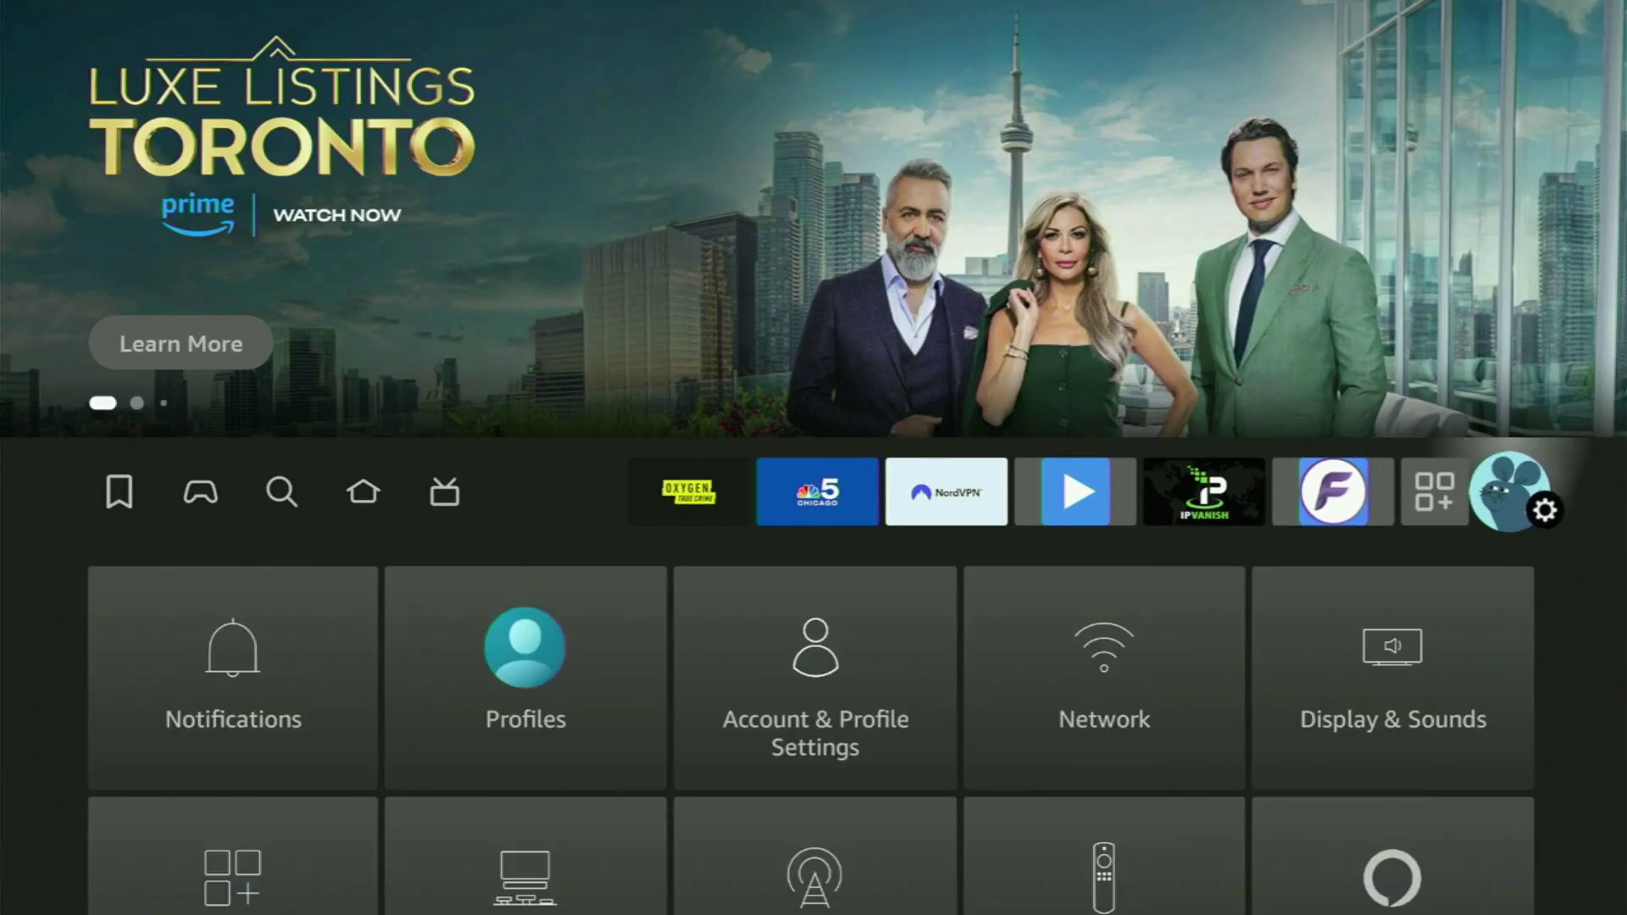
pyautogui.press('Down')
pyautogui.press('Down')
pyautogui.press('Down')
pyautogui.press('Right')
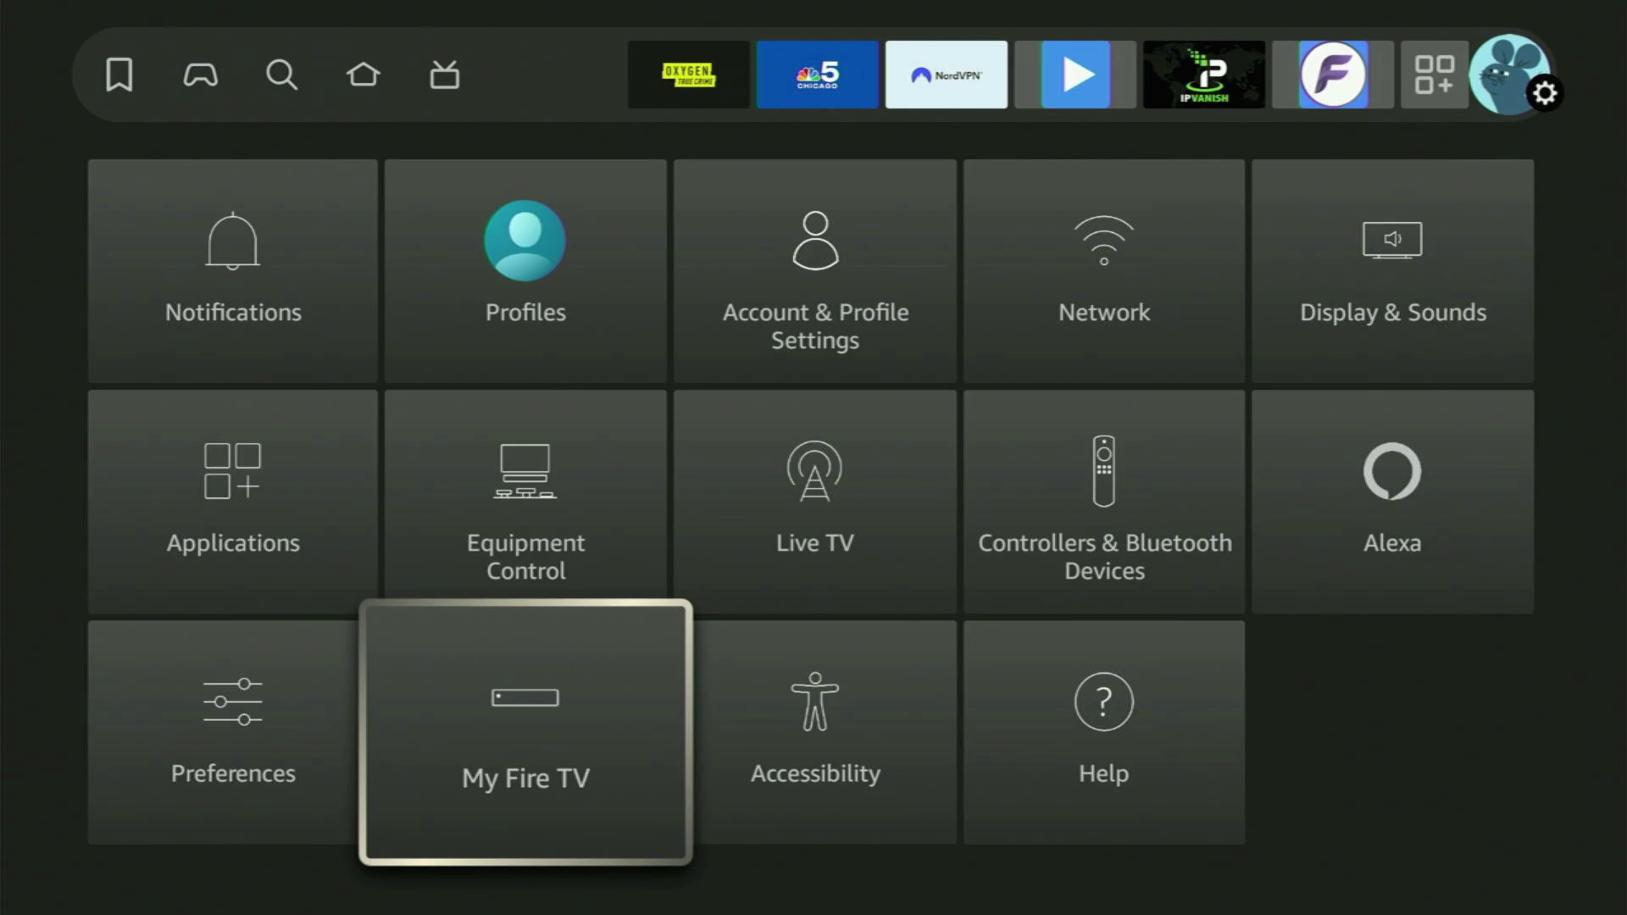
pyautogui.press('Return')
# Look through the My Fire TV options, from About down to Reset to Factory Defaults and back.
pyautogui.press('Down')
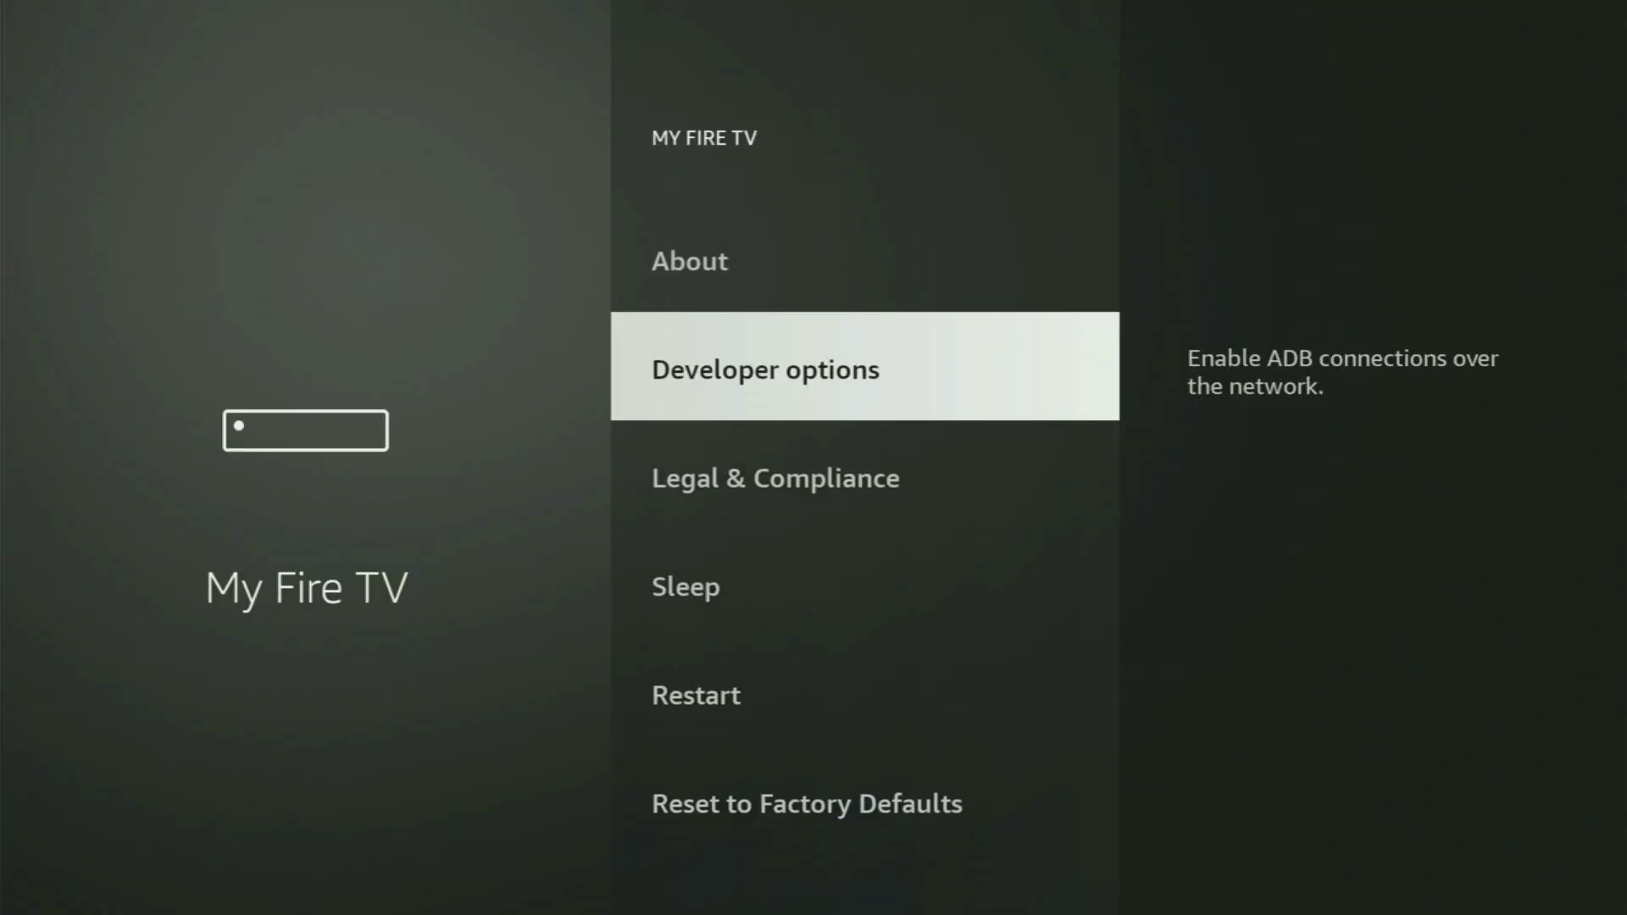
pyautogui.press('Up')
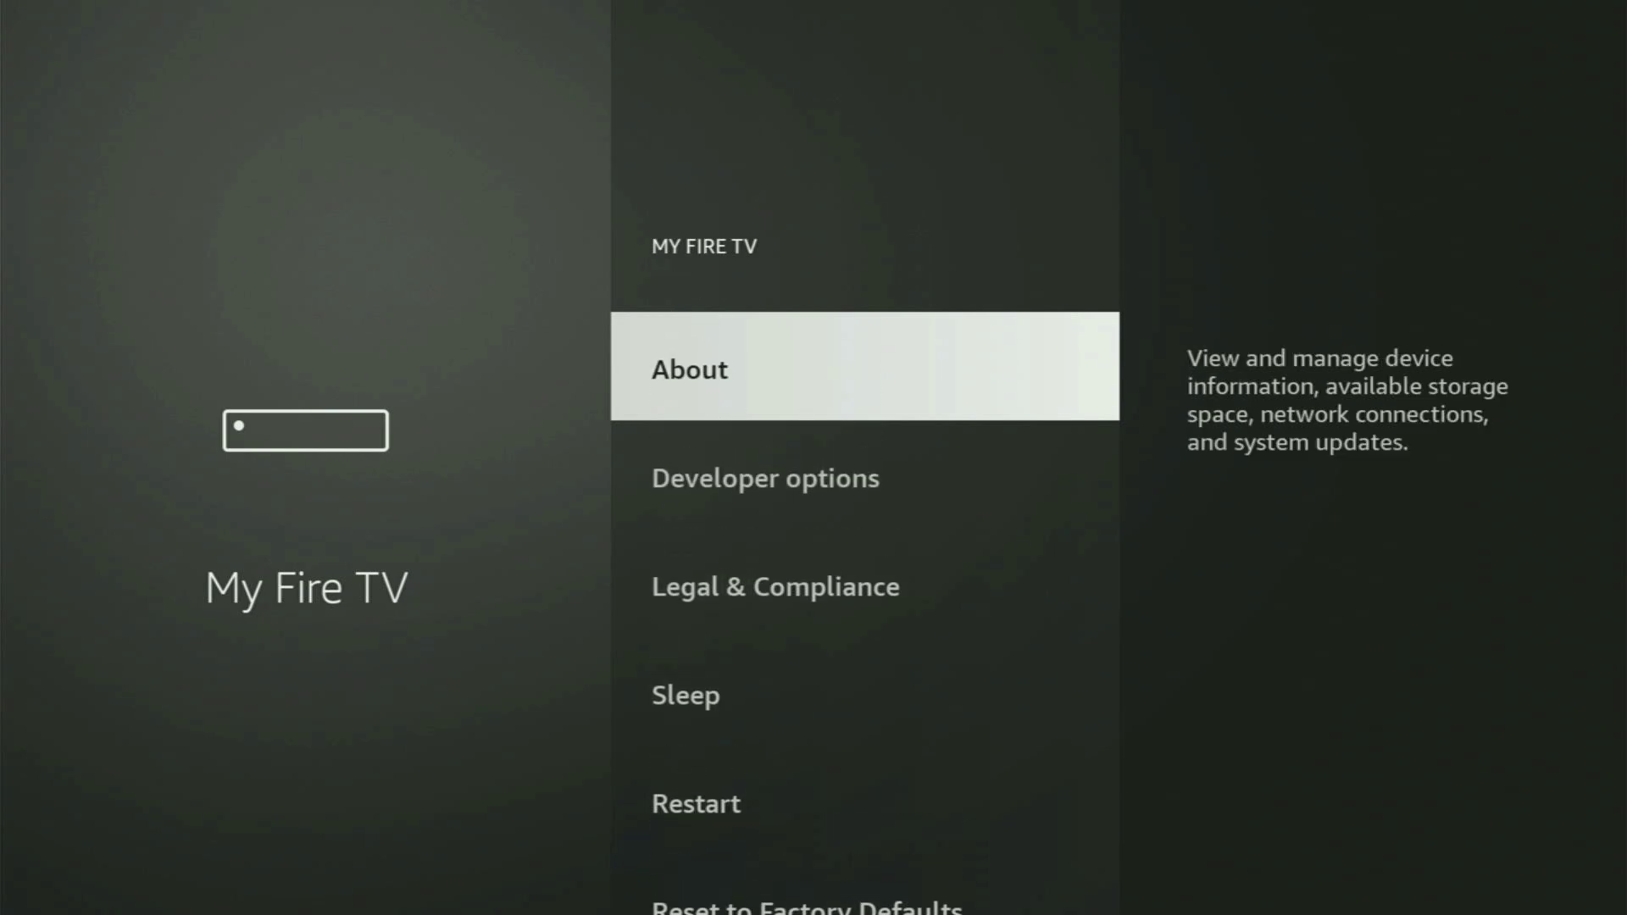
pyautogui.press('Down')
pyautogui.press('Down')
pyautogui.press('Down')
pyautogui.press('Down')
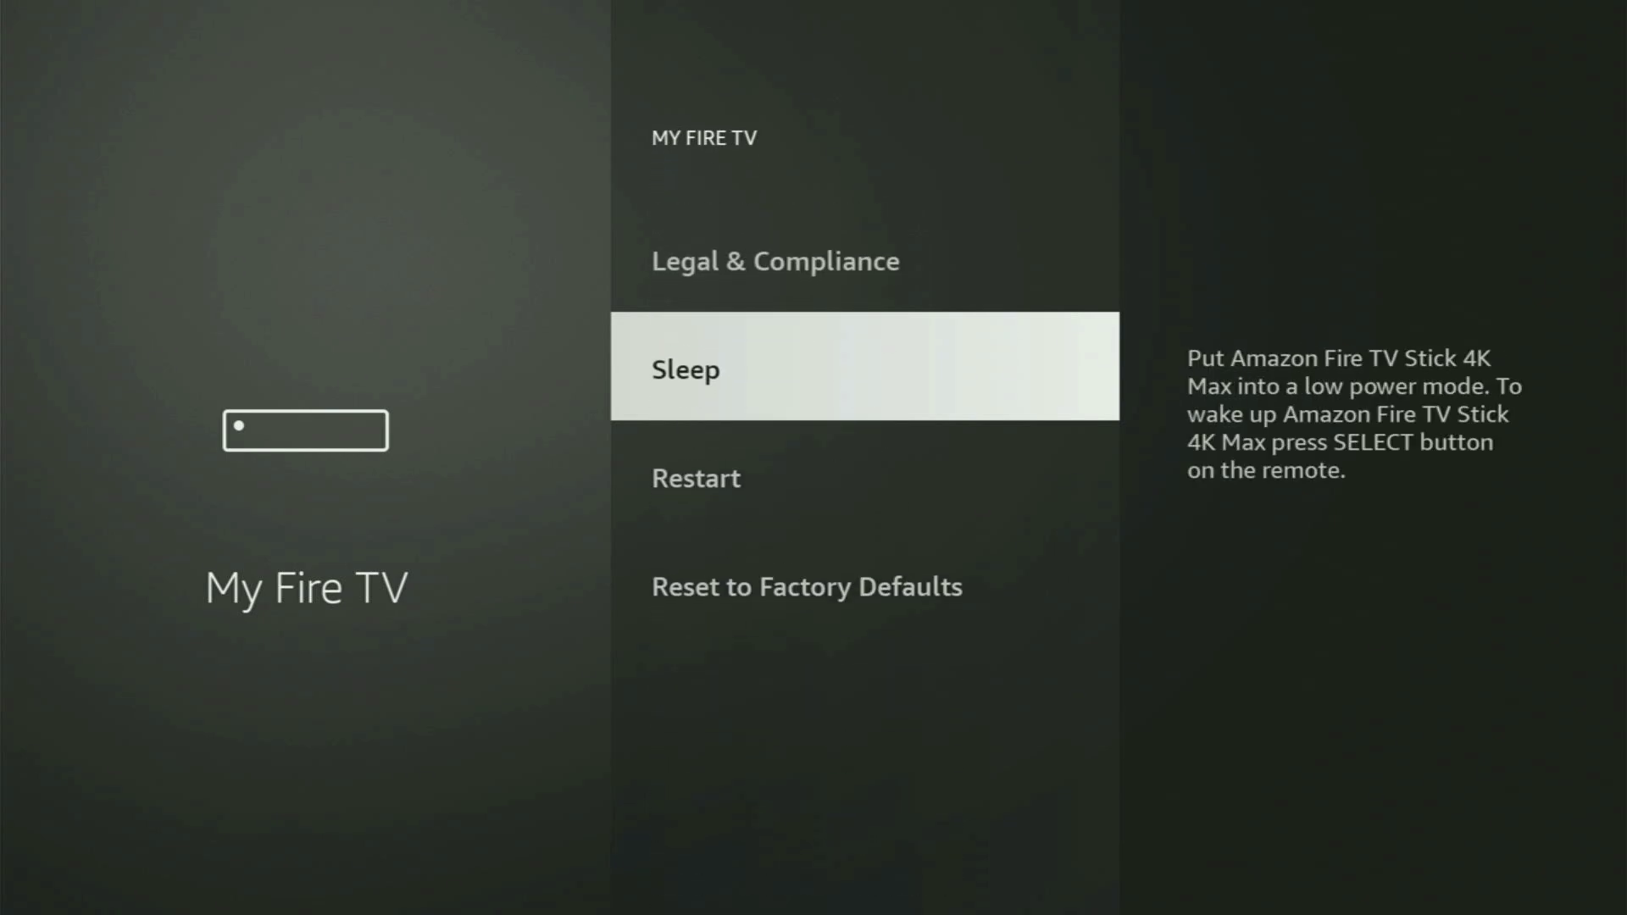
pyautogui.press('Down')
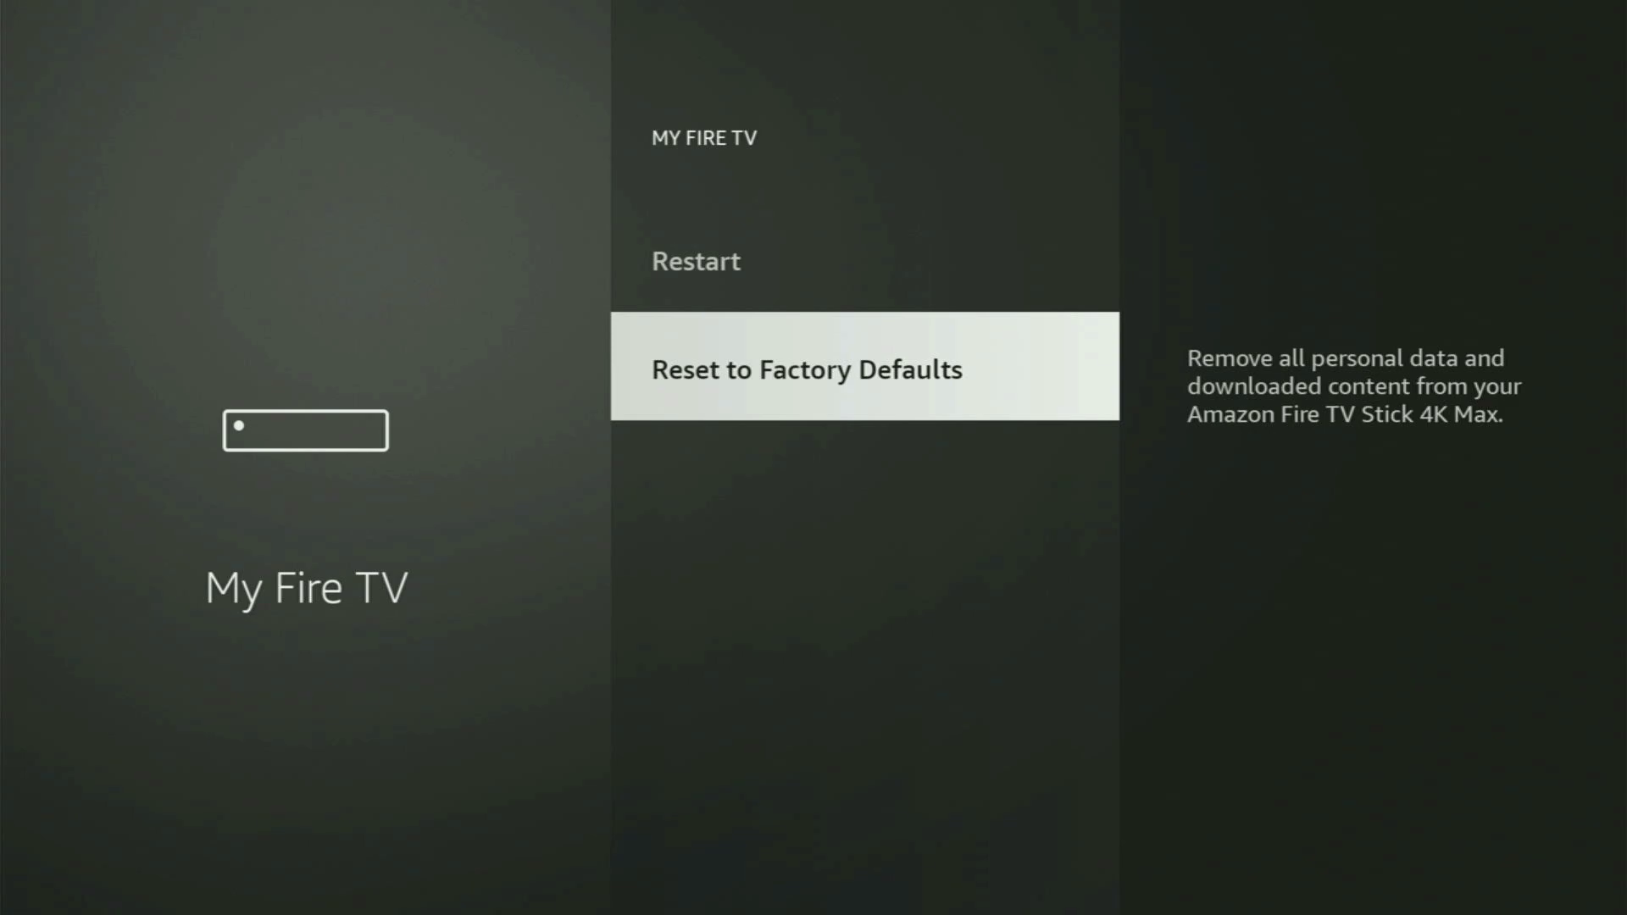
pyautogui.press('Up')
pyautogui.press('Up')
pyautogui.press('Up')
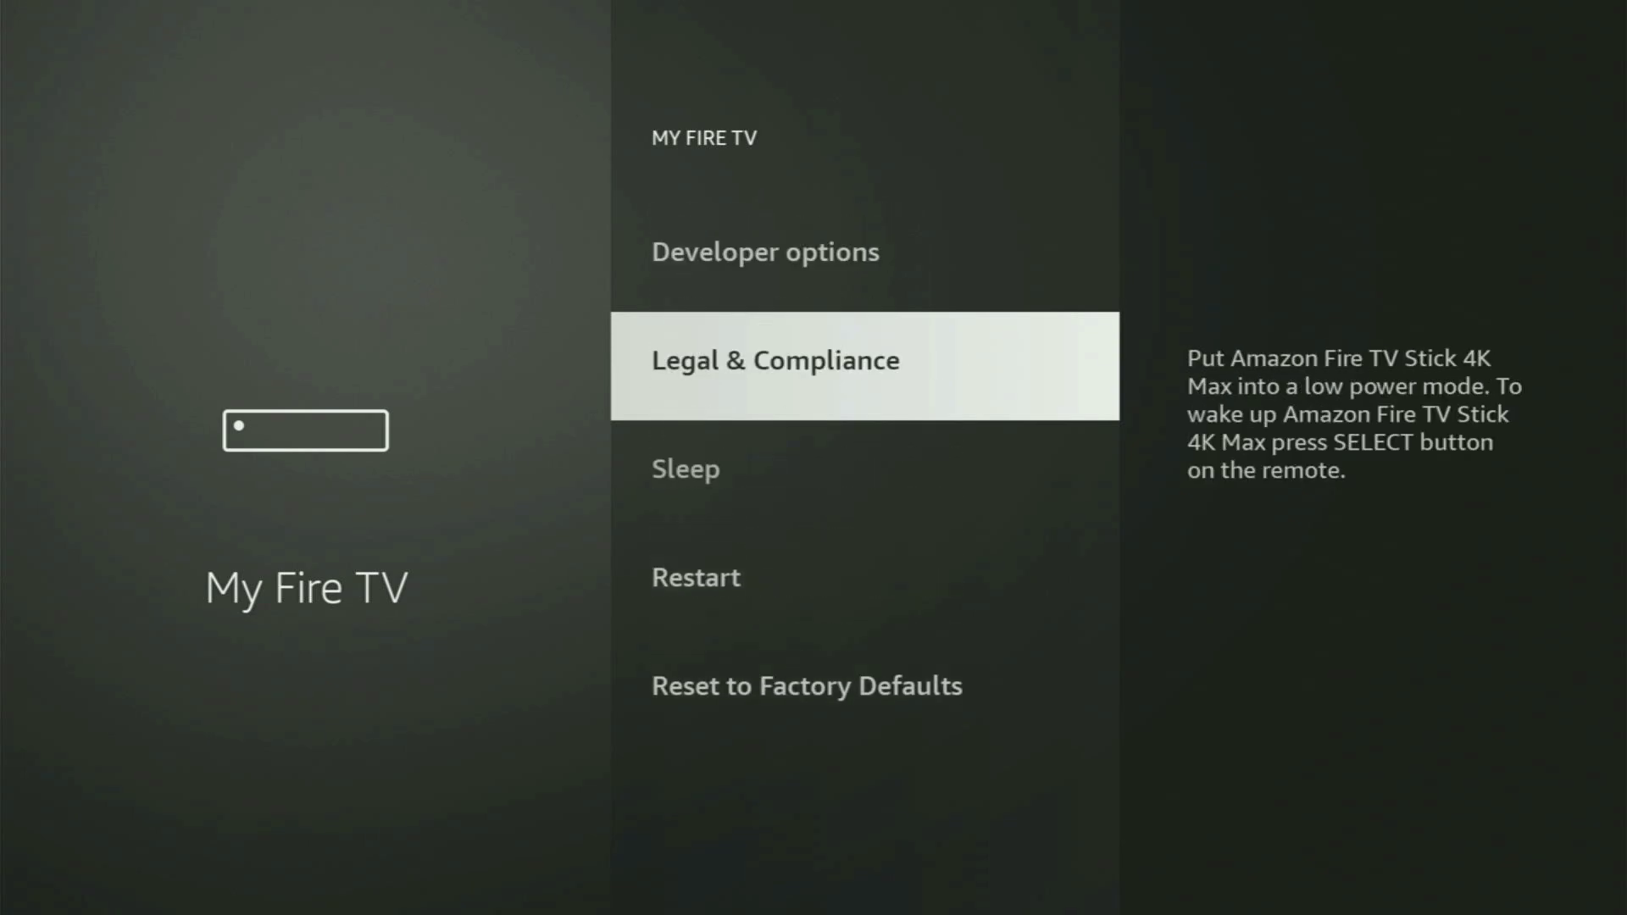
pyautogui.press('Up')
pyautogui.press('Up')
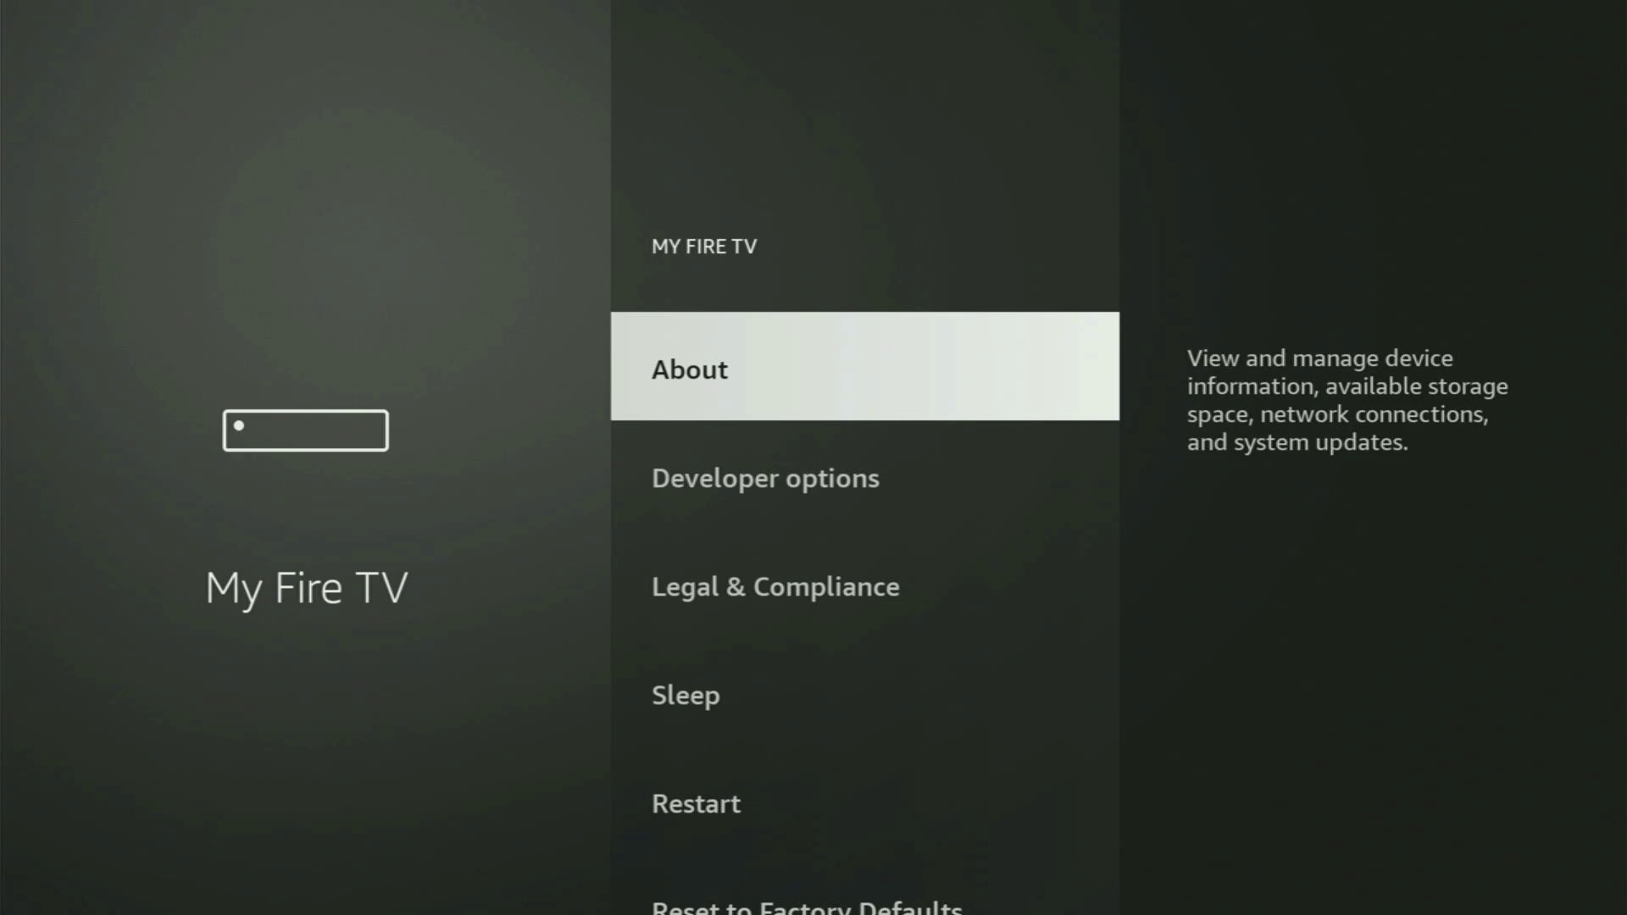
pyautogui.press('Down')
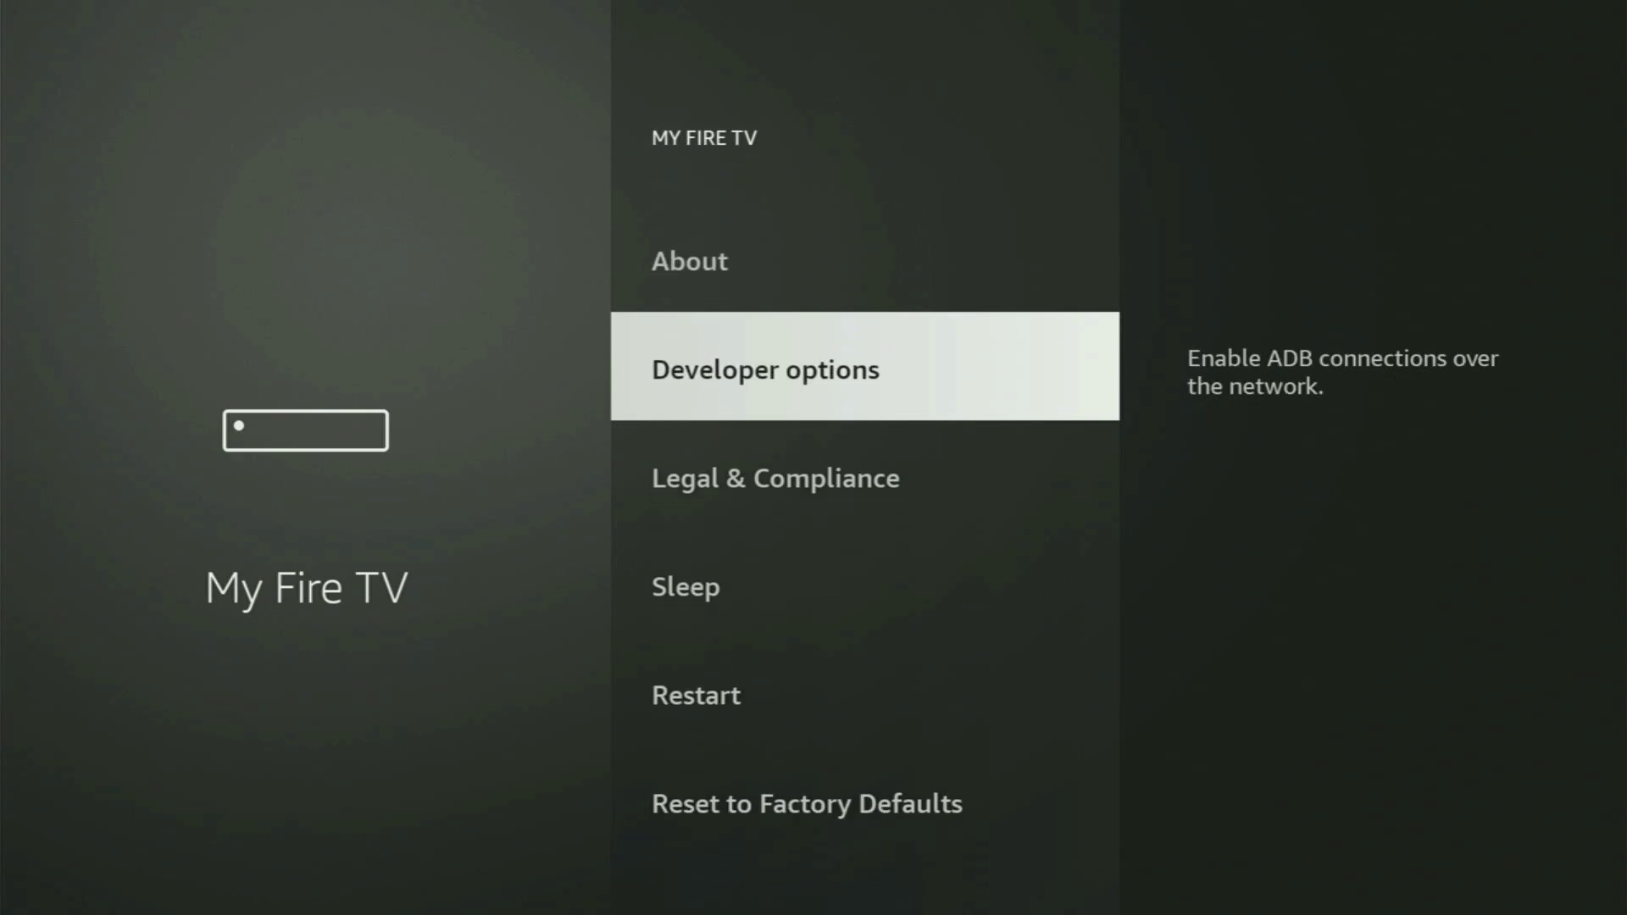
pyautogui.press('Down')
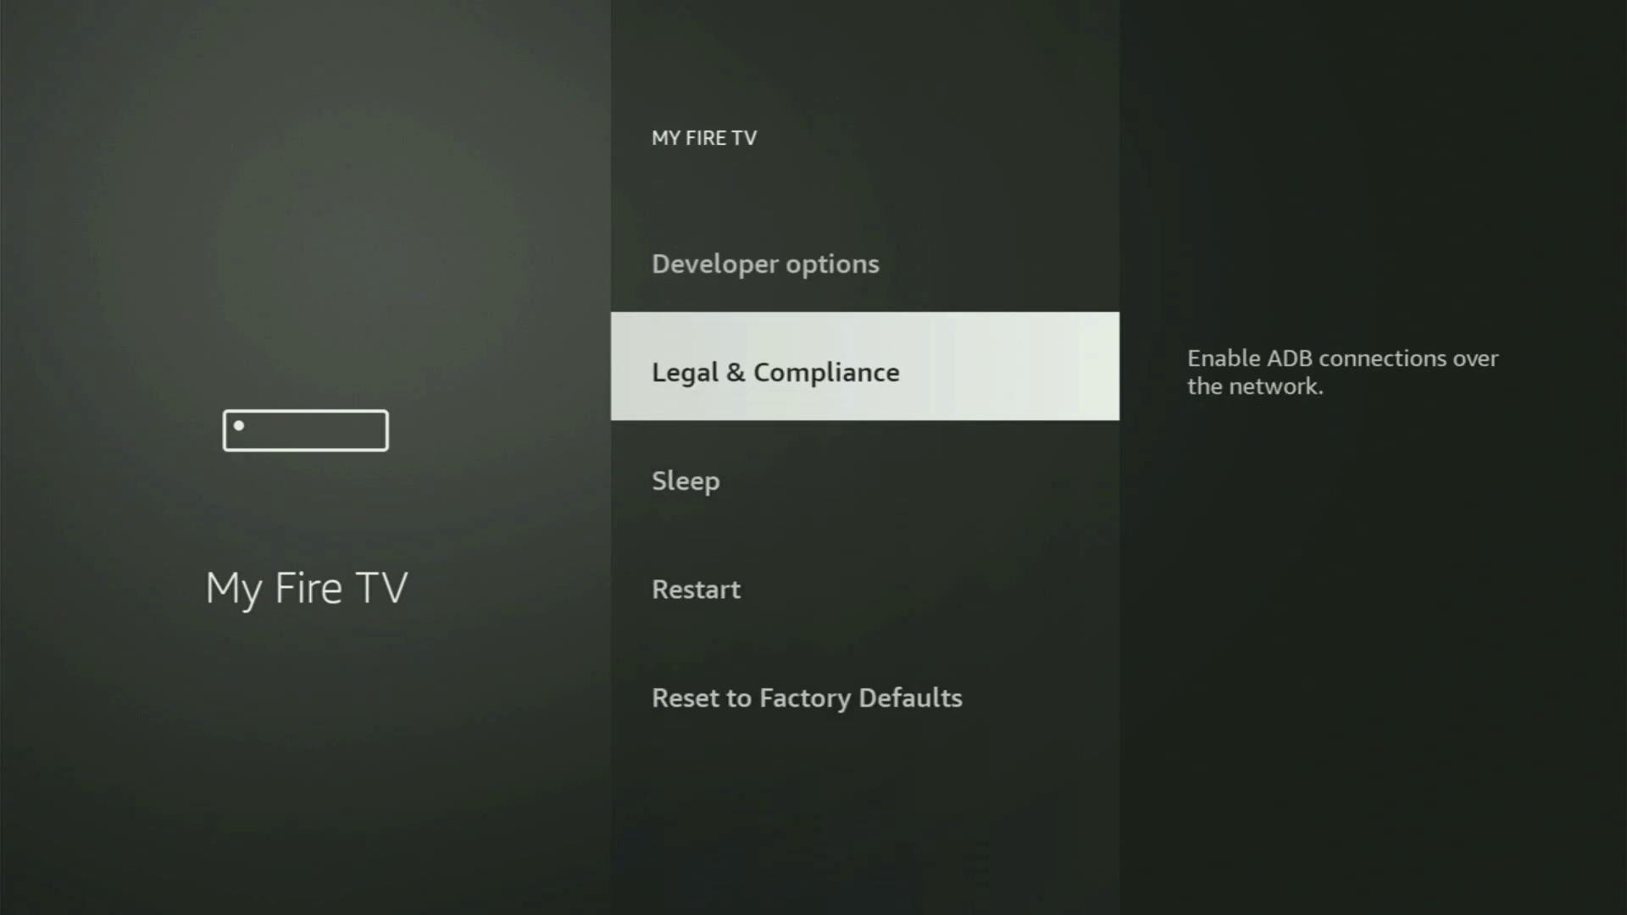
pyautogui.press('Up')
pyautogui.press('Up')
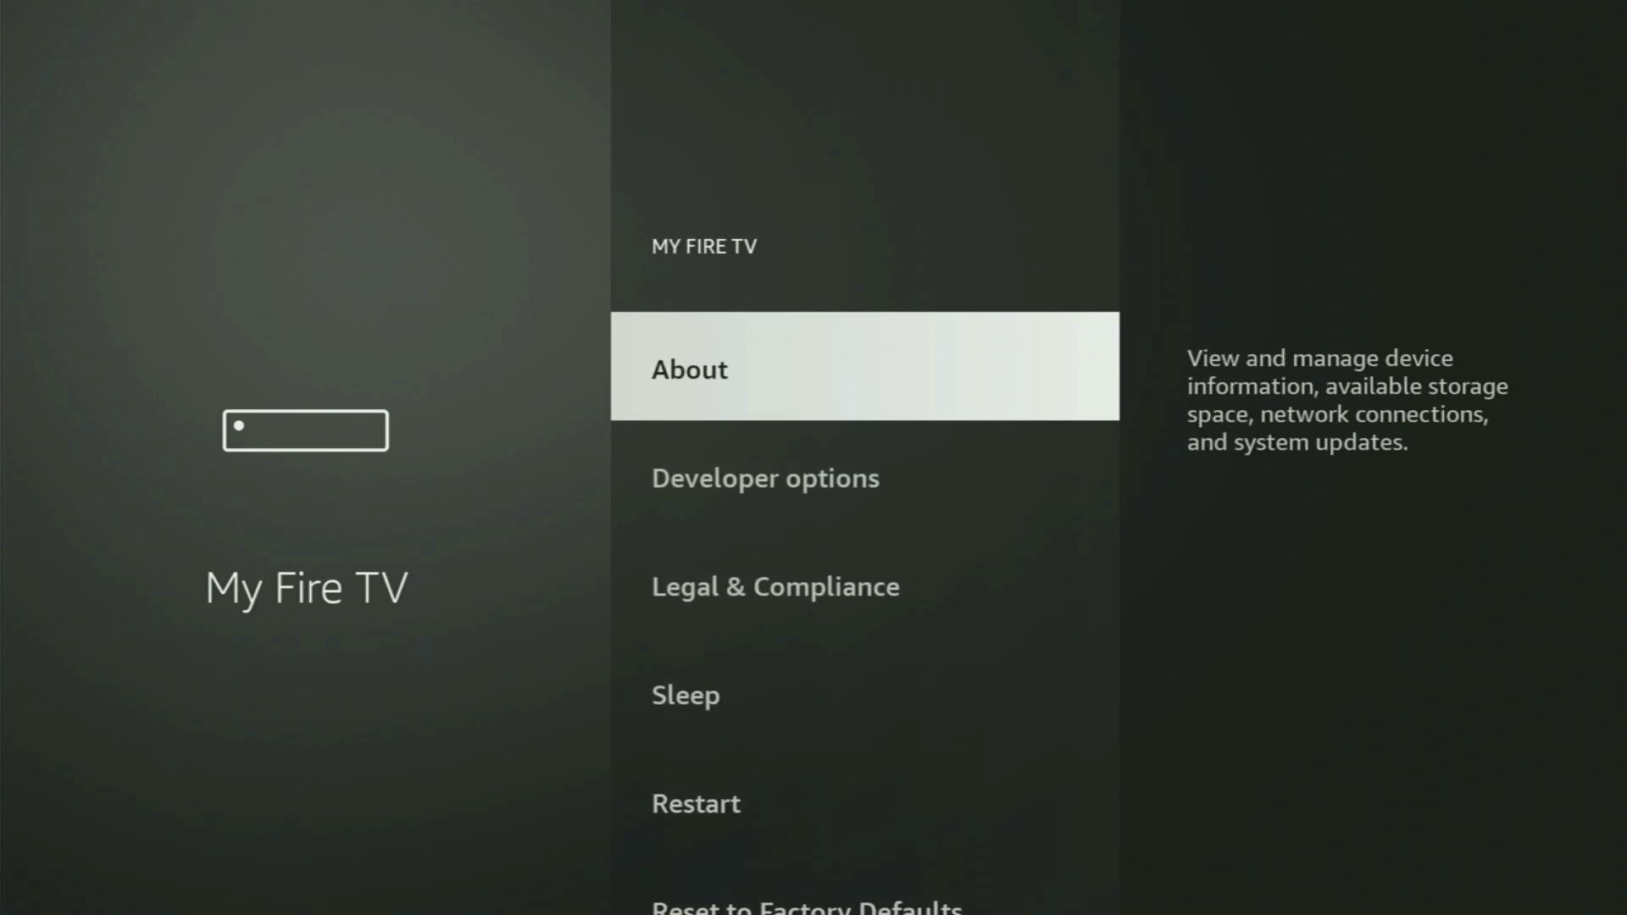
# Open the About page and select the Fire TV Stick 4K Max entry repeatedly, as for unlocking Developer options.
pyautogui.press('Return')
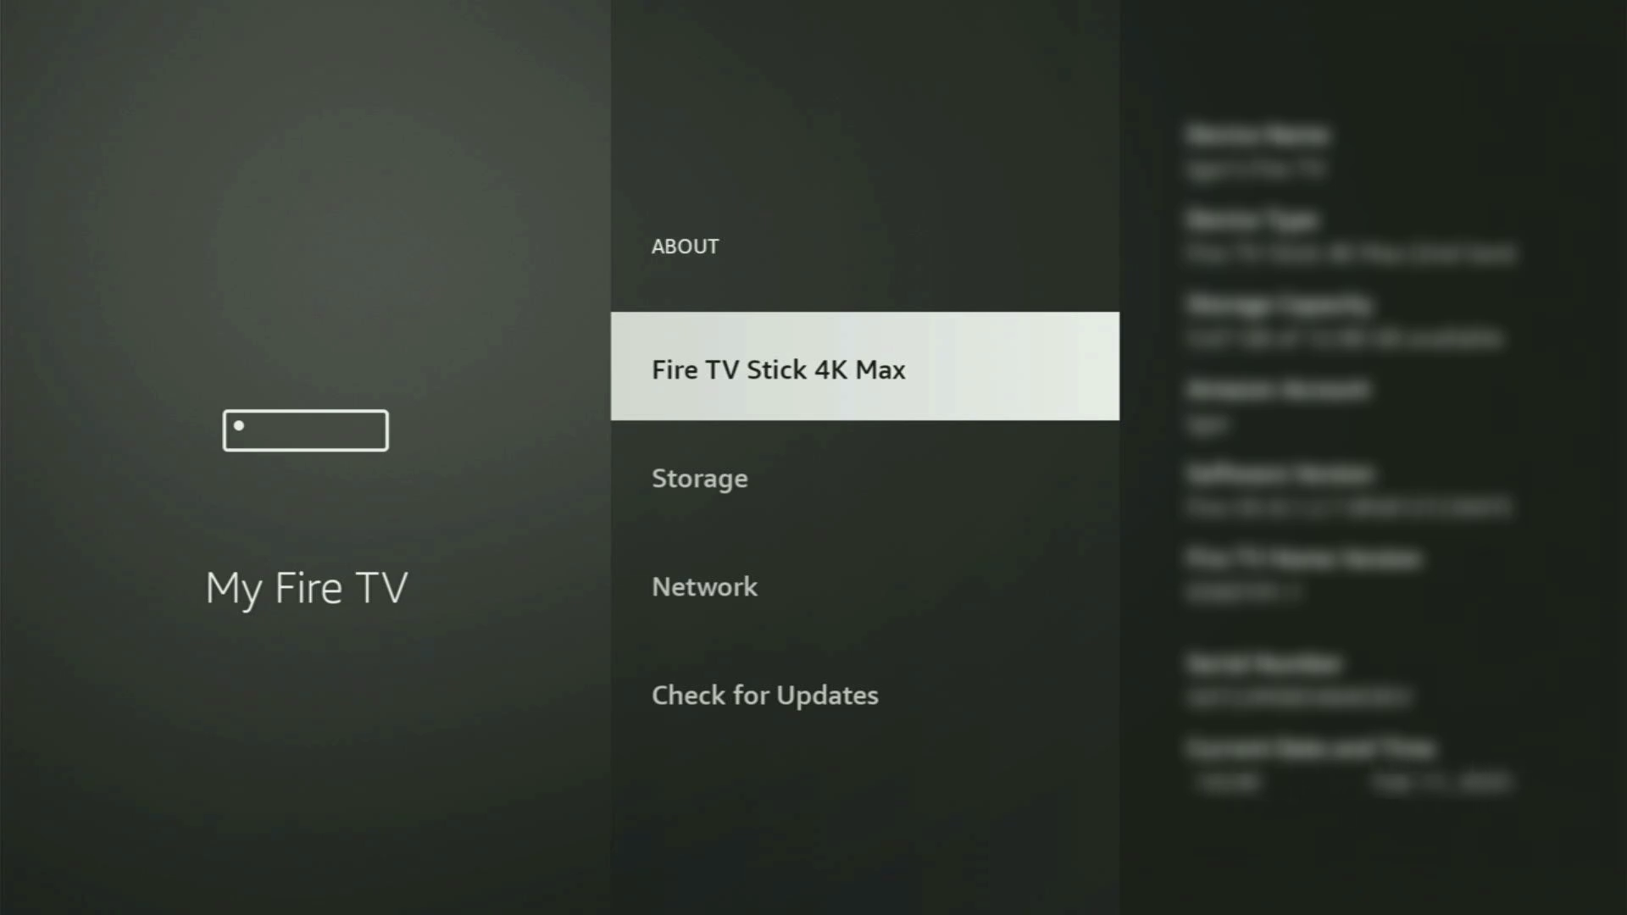
pyautogui.press('Return')
pyautogui.press('Return')
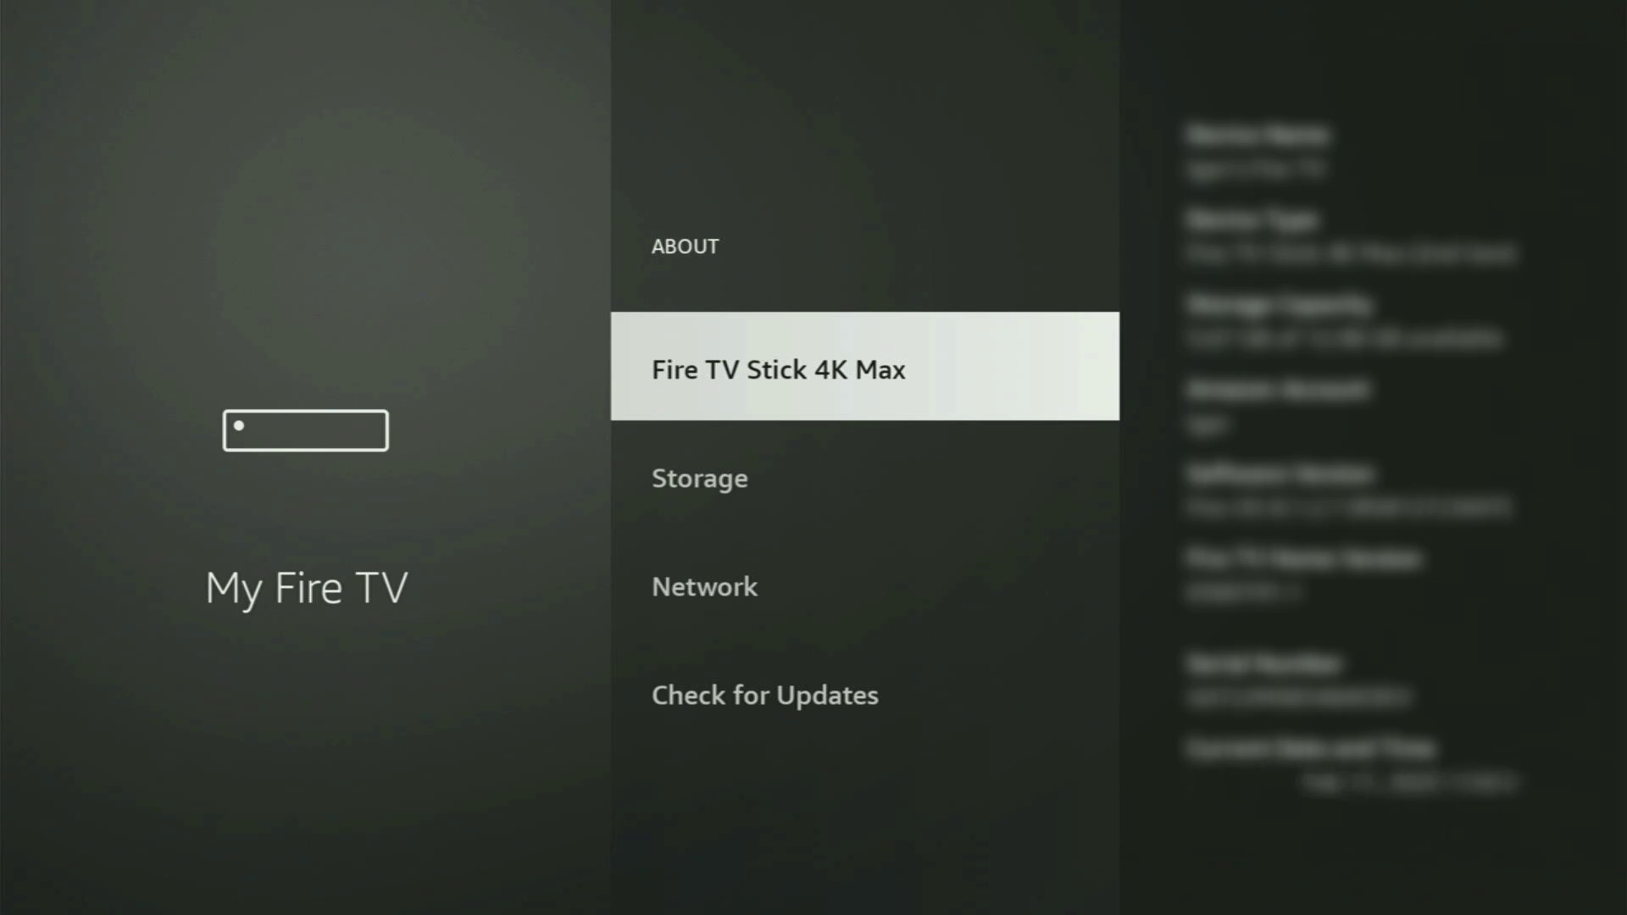
# Return to My Fire TV and open the Install unknown apps list within Developer options.
pyautogui.press('Escape')
pyautogui.press('Down')
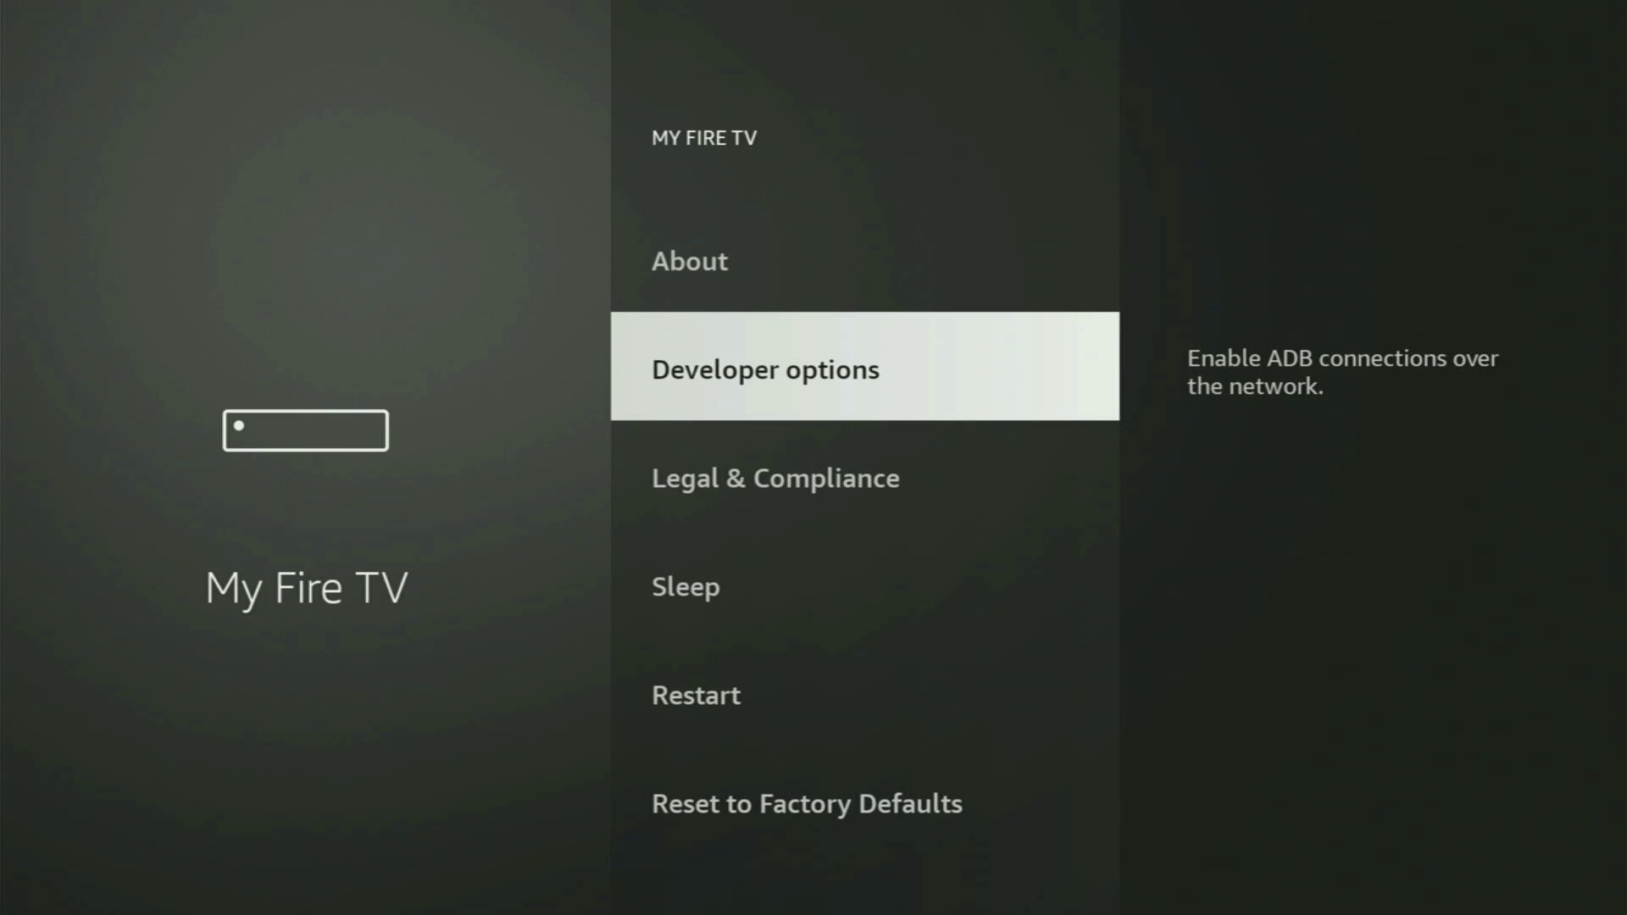
pyautogui.press('Return')
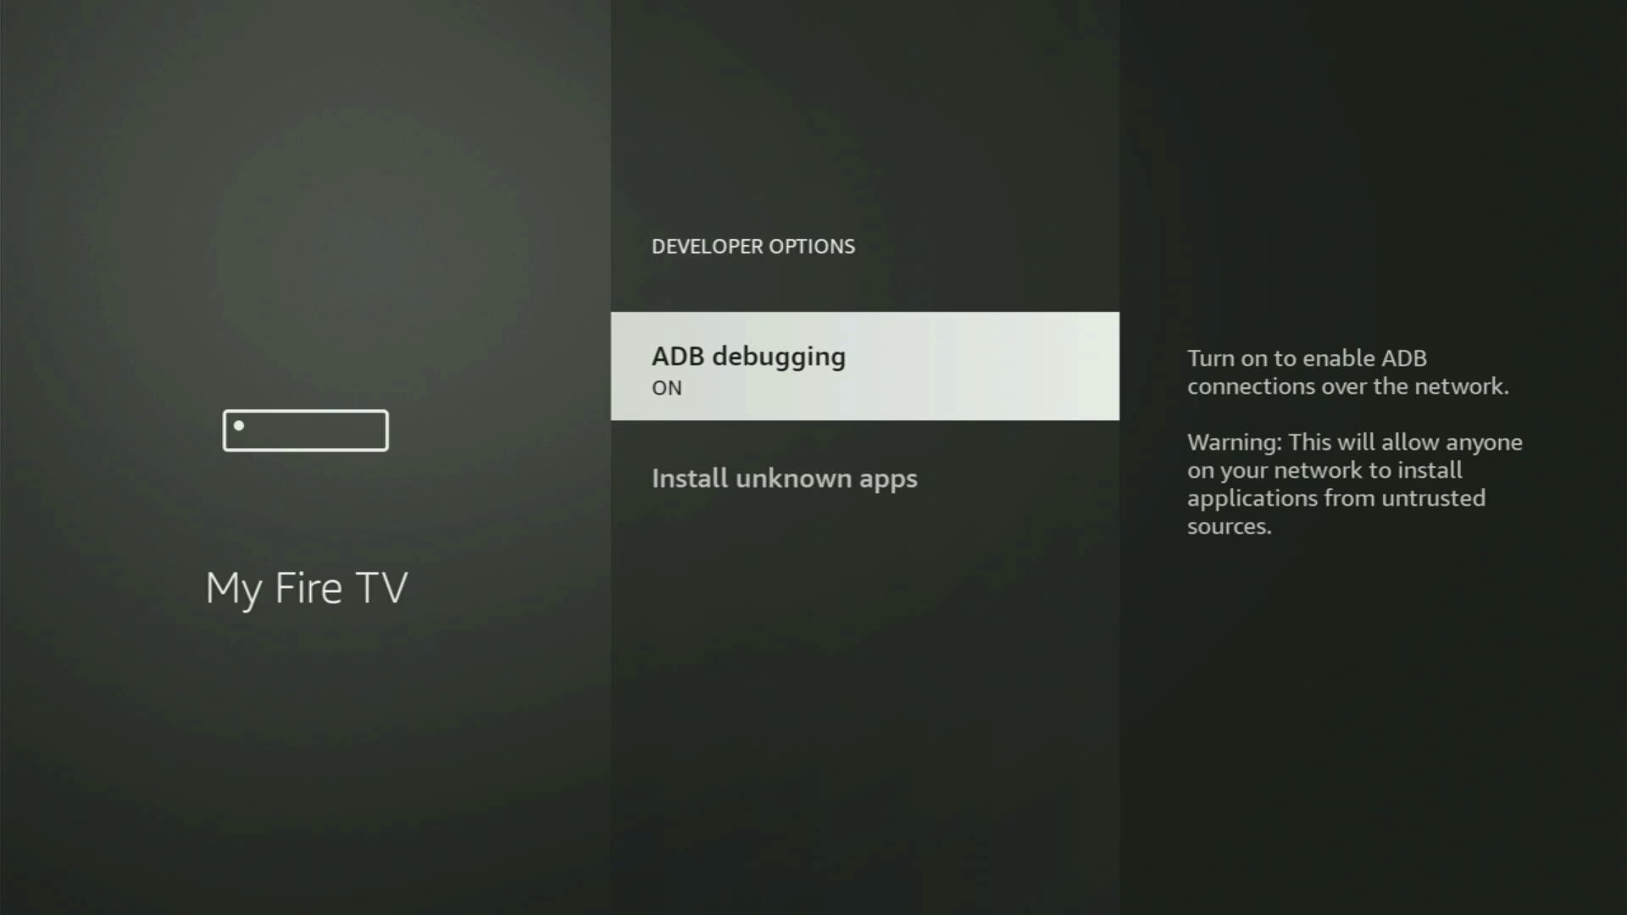
pyautogui.press('Down')
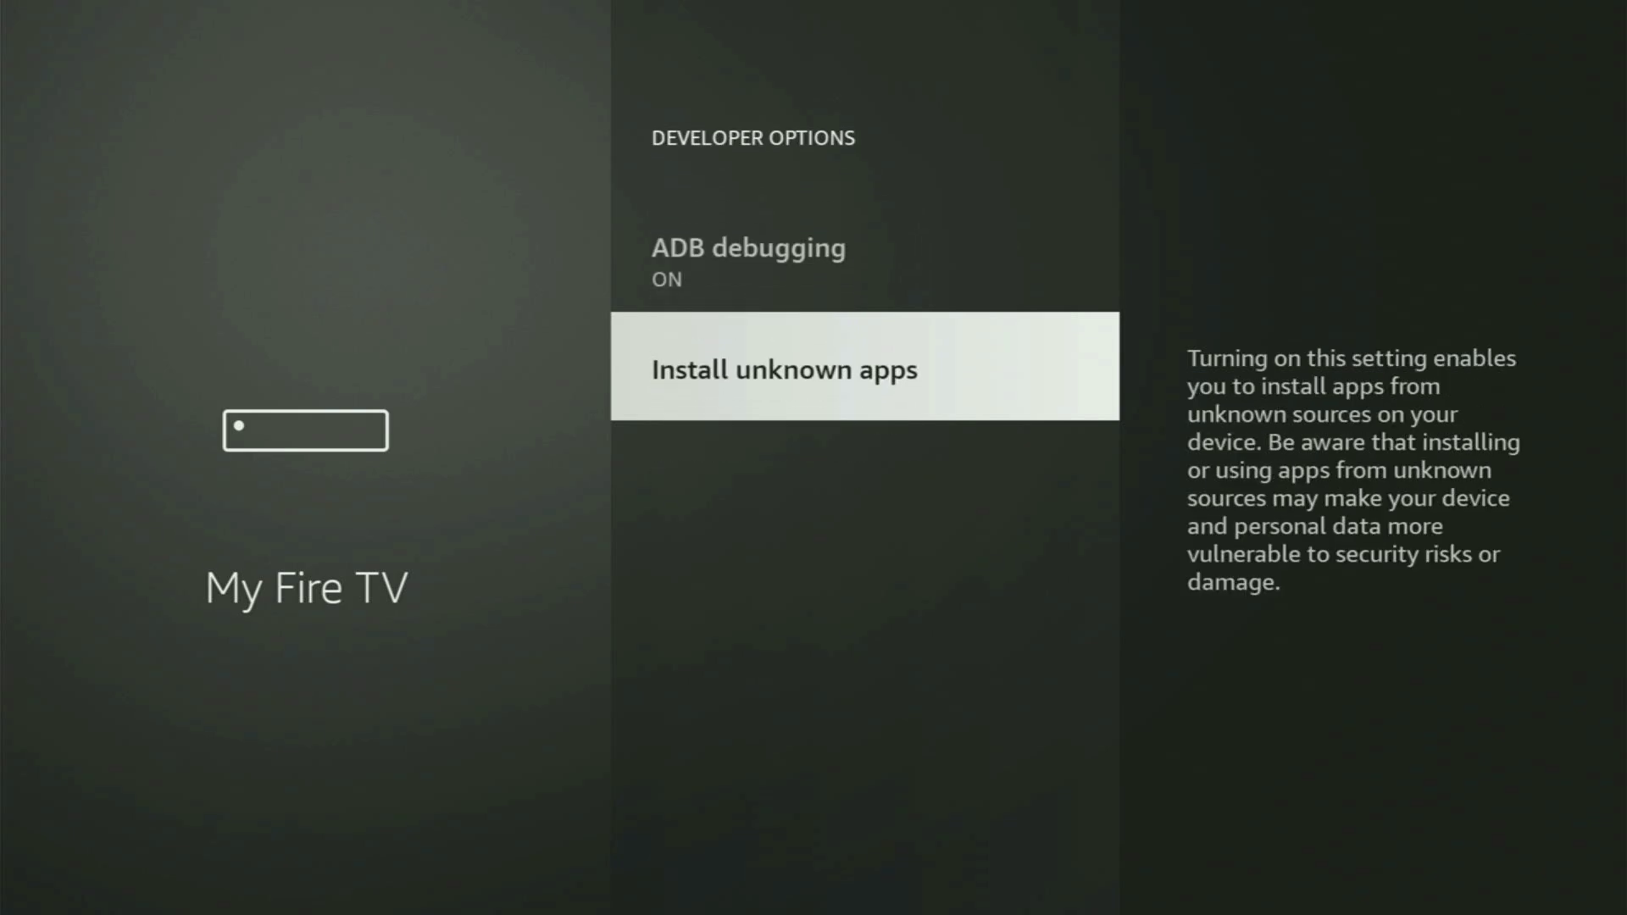
pyautogui.press('Return')
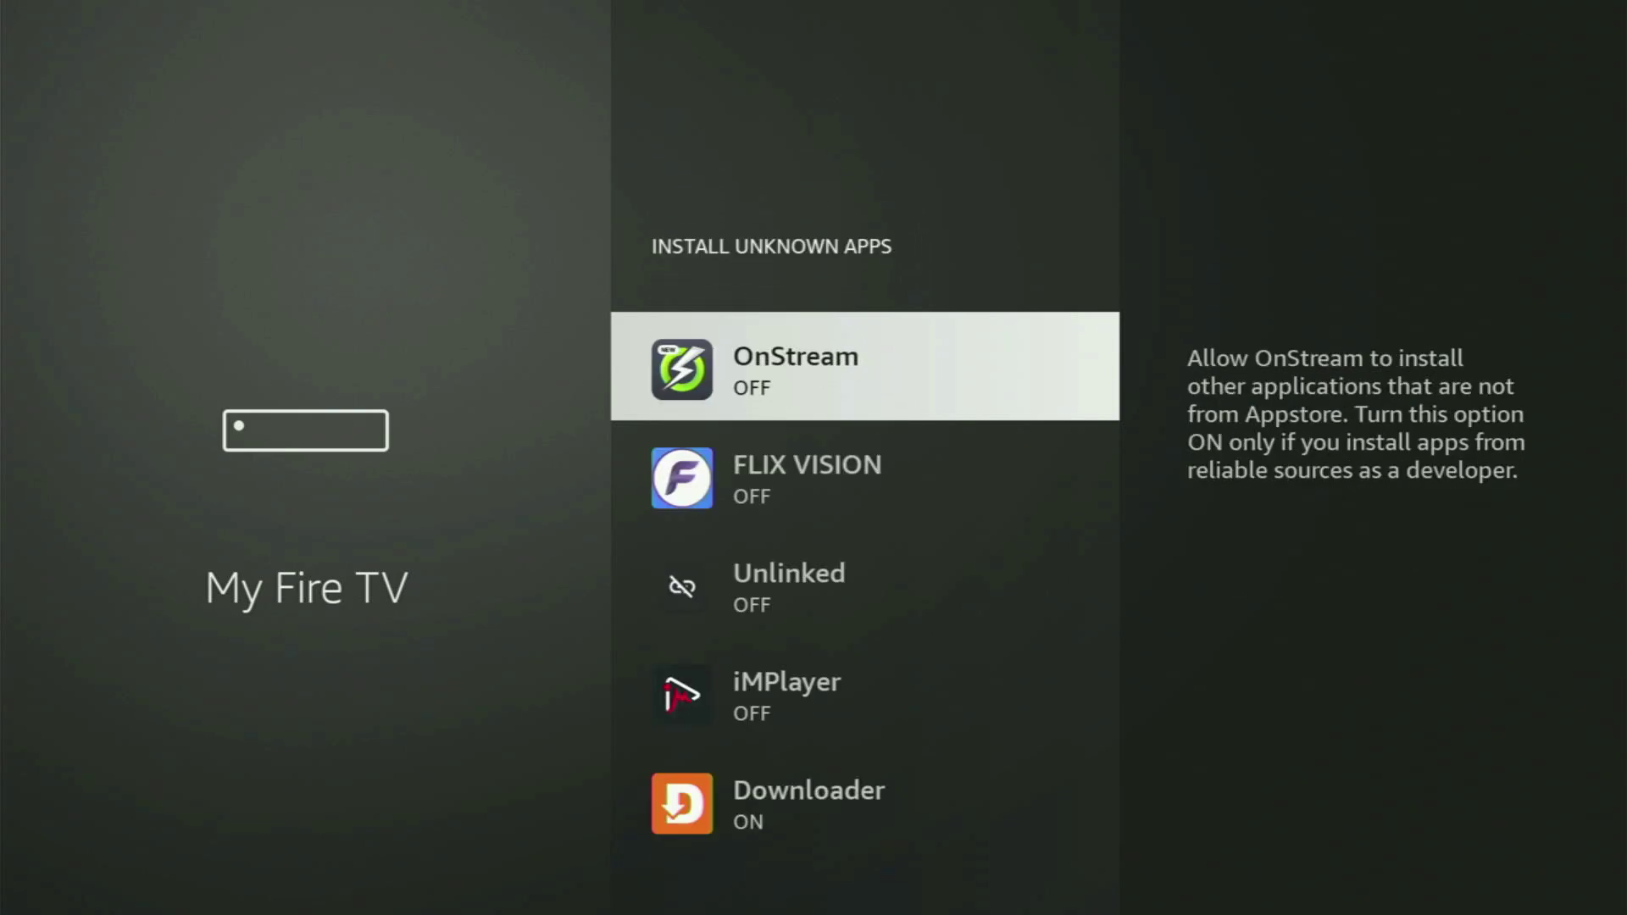
# Toggle the Install unknown apps permission for Downloader and leave it ON.
pyautogui.press('Down')
pyautogui.press('Down')
pyautogui.press('Down')
pyautogui.press('Down')
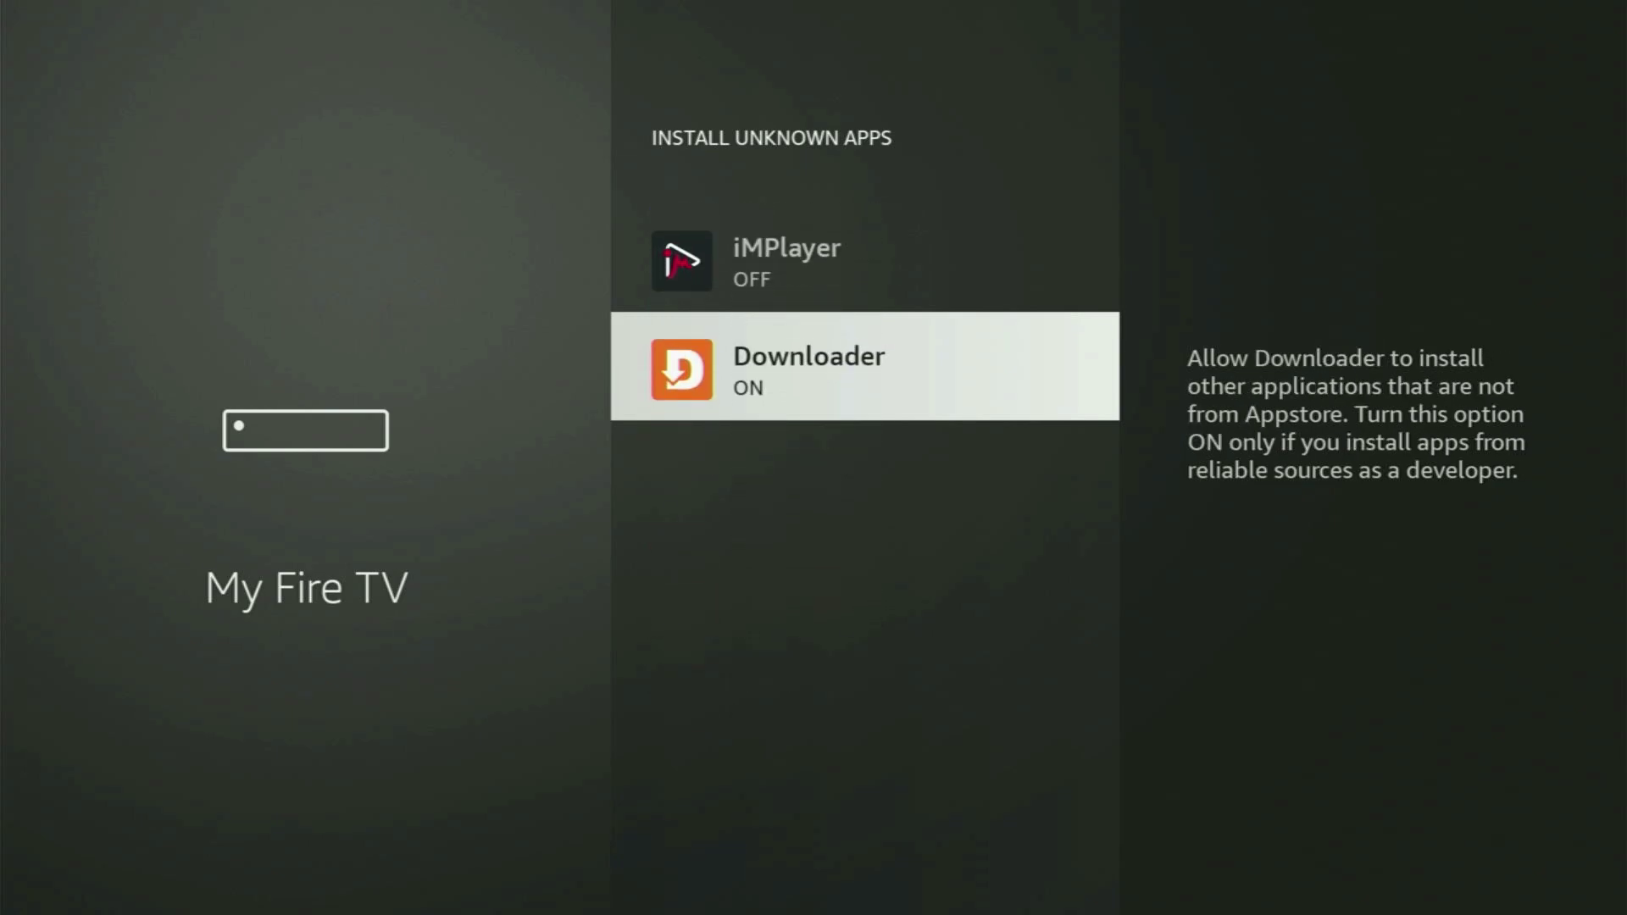
pyautogui.press('Return')
pyautogui.press('Return')
pyautogui.press('Up')
pyautogui.press('Up')
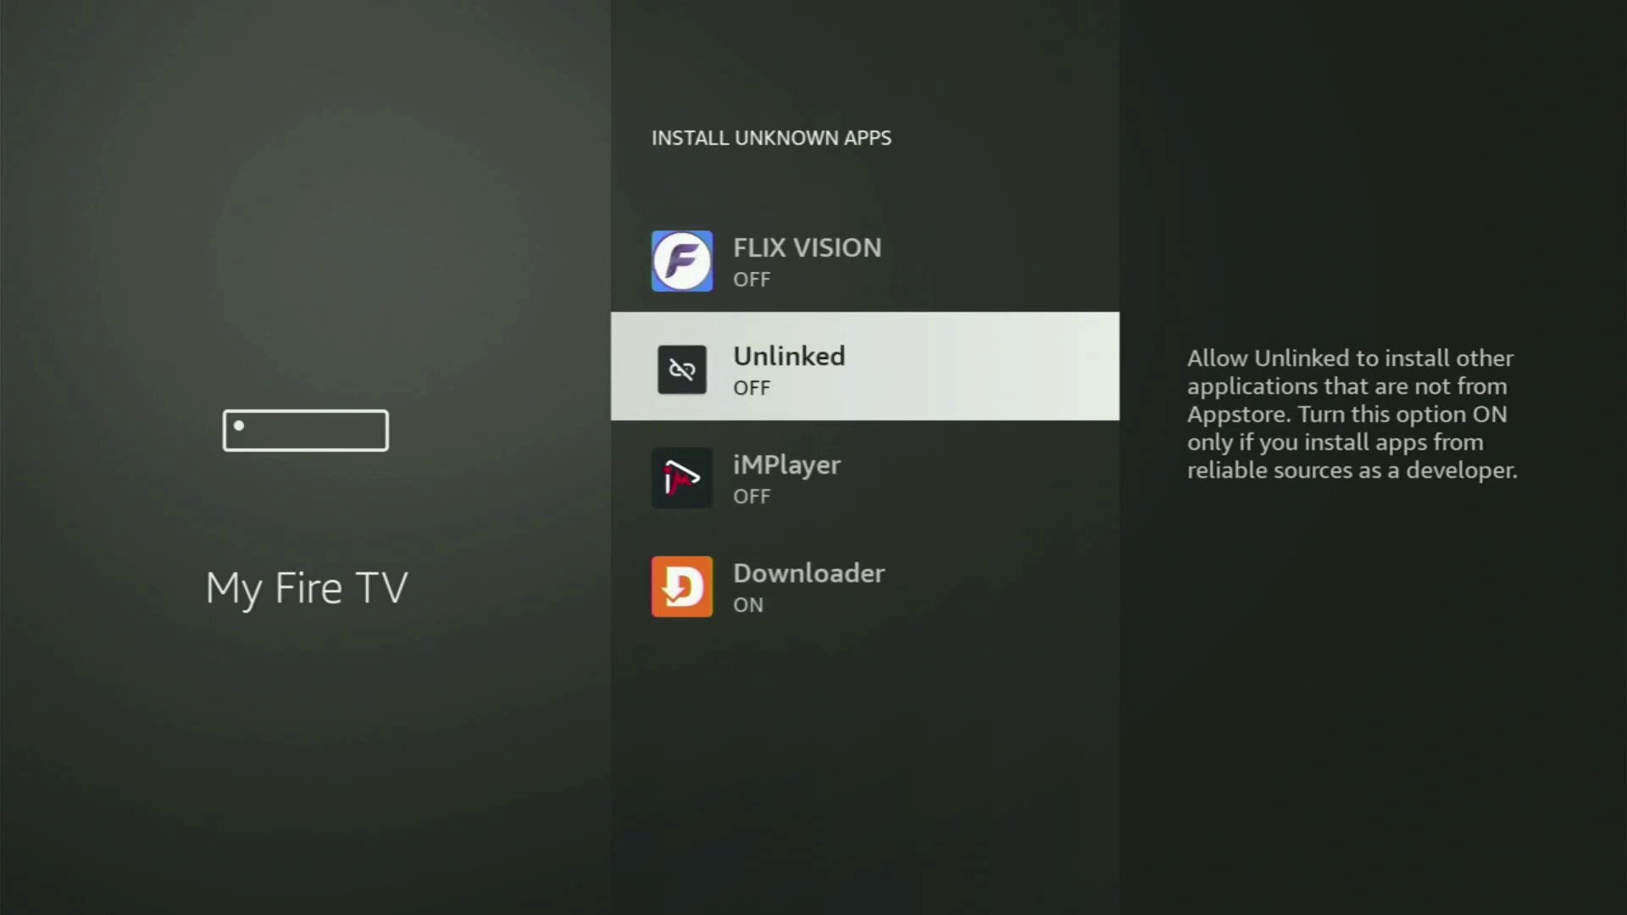
pyautogui.press('Up')
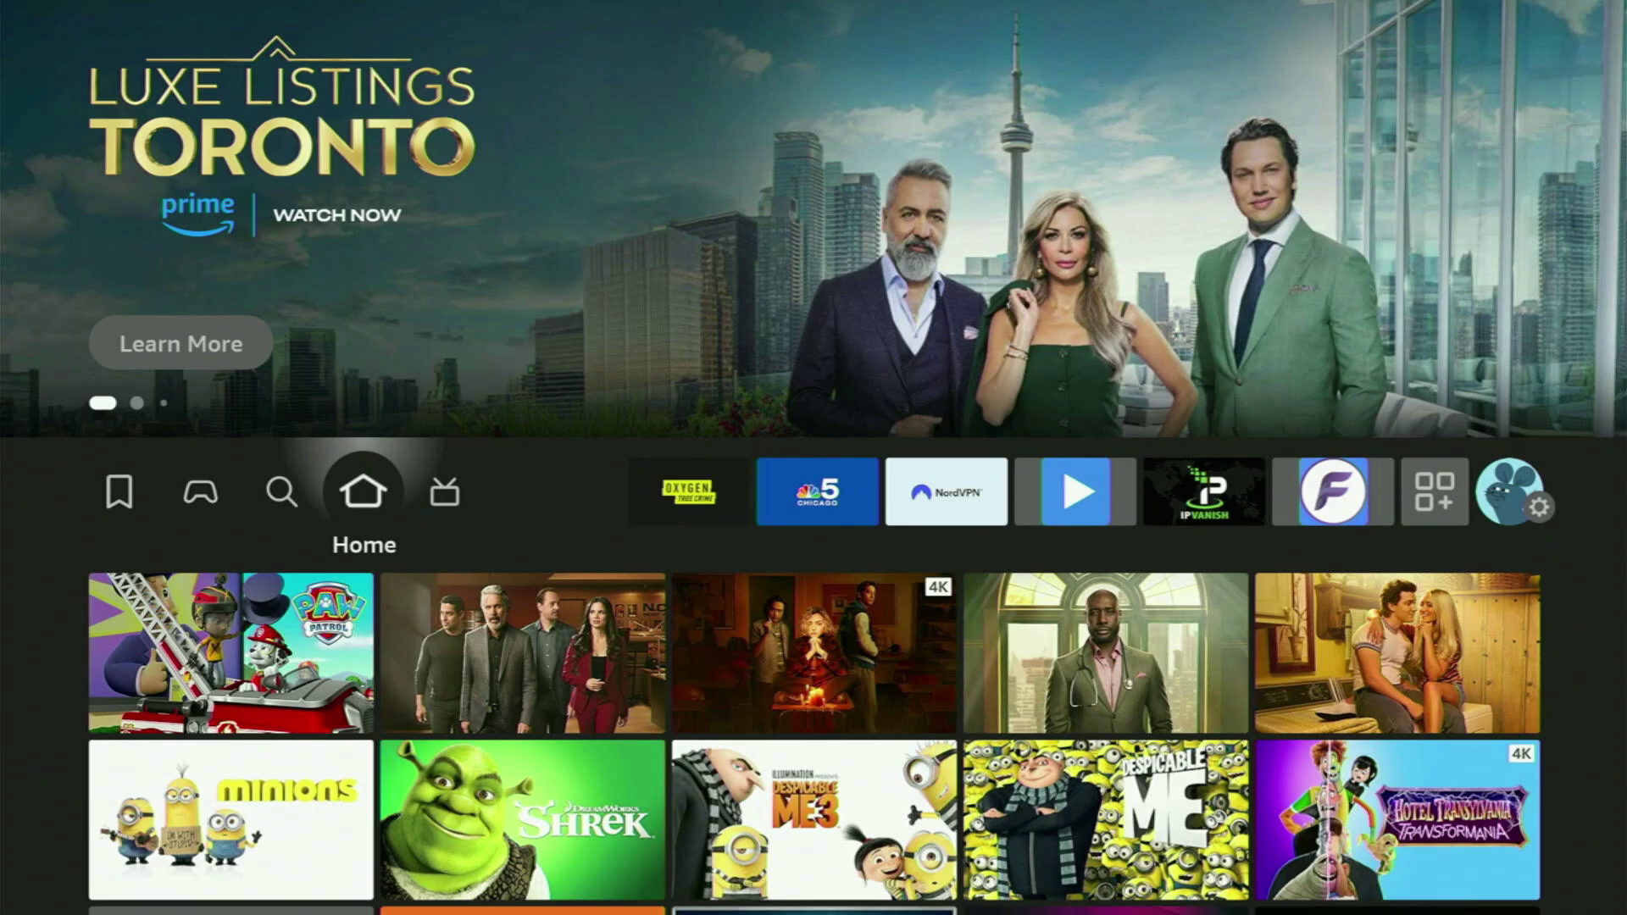
# Open the full apps and channels list from the home screen and launch NordVPN.
pyautogui.press('Right')
pyautogui.press('Right')
pyautogui.press('Right')
pyautogui.press('Right')
pyautogui.press('Right')
pyautogui.press('Right')
pyautogui.press('Right')
pyautogui.press('Right')
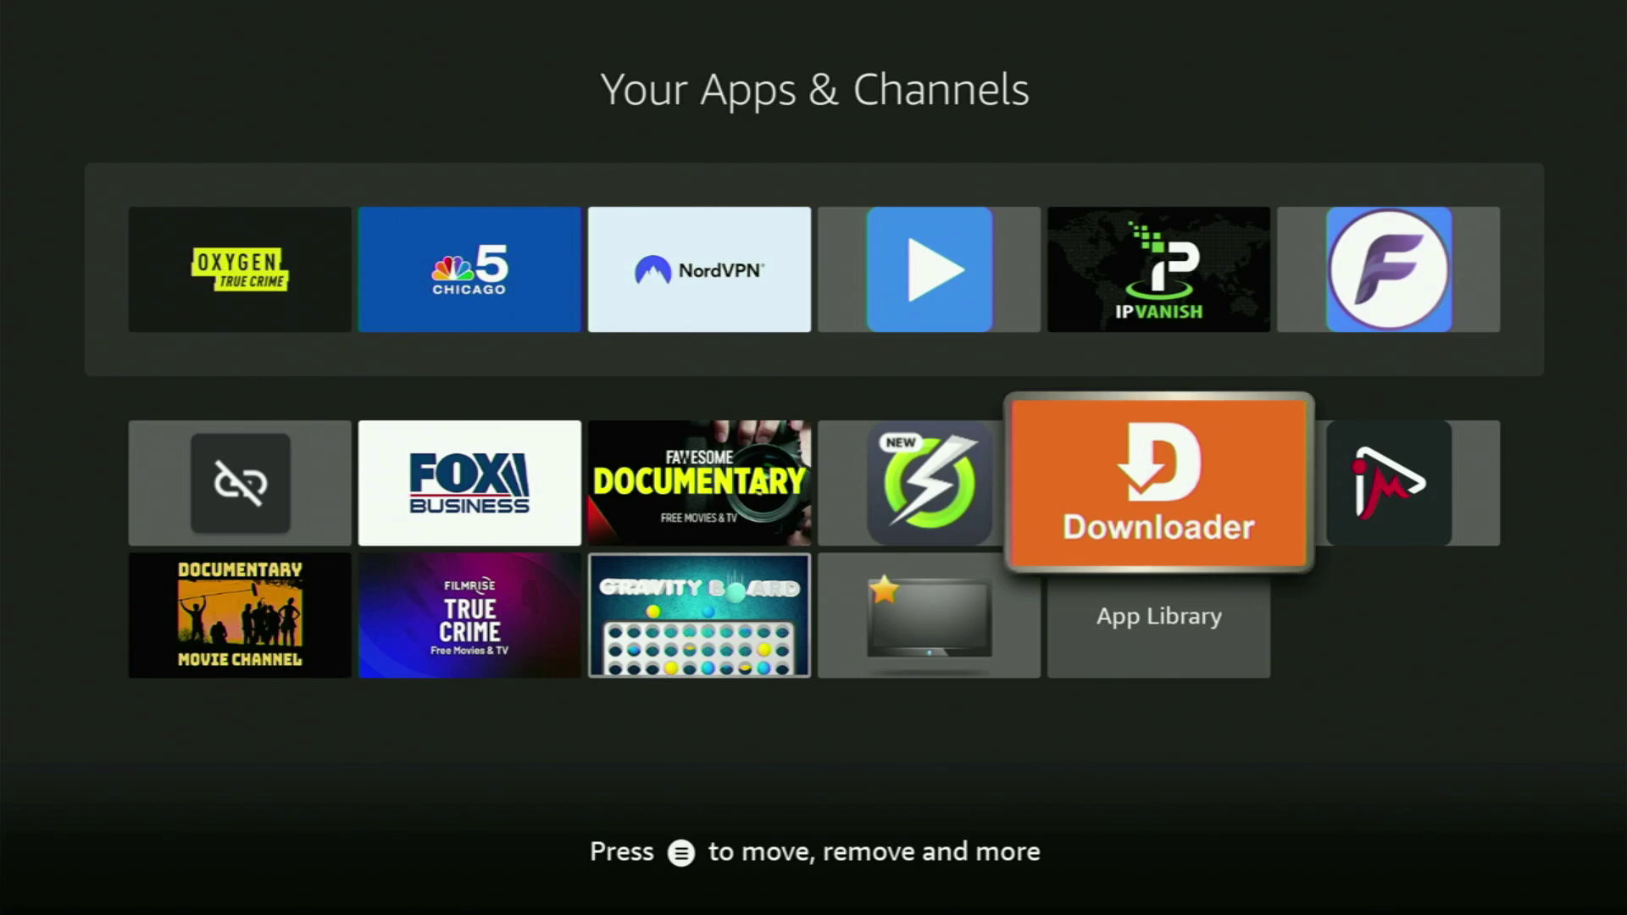
pyautogui.press('Left')
pyautogui.press('Left')
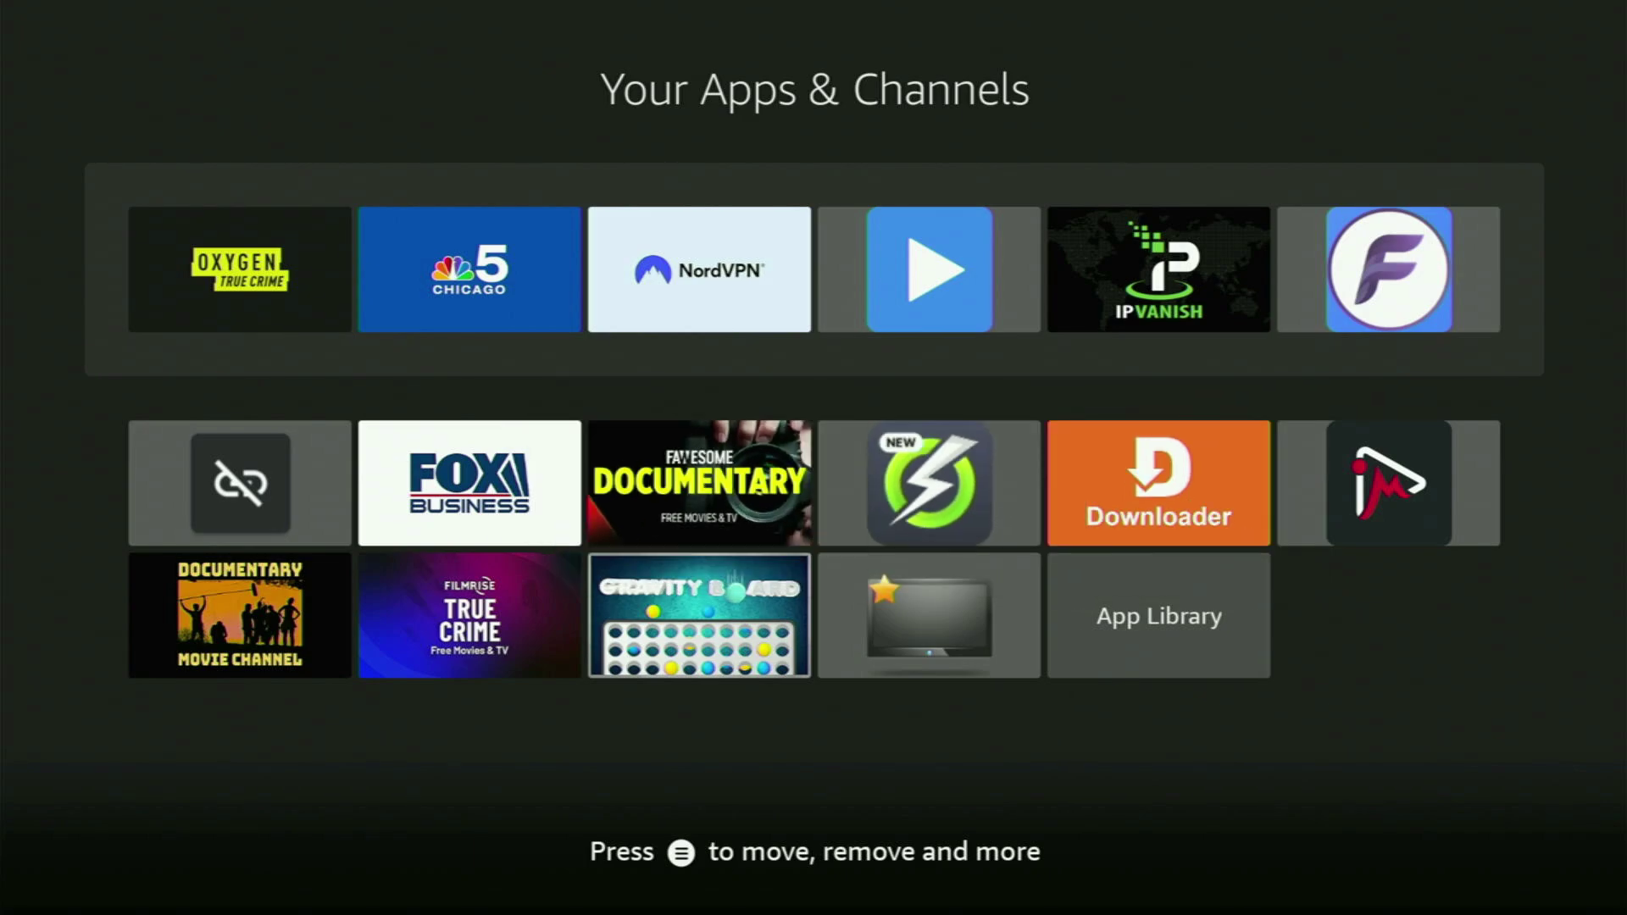
pyautogui.press('Up')
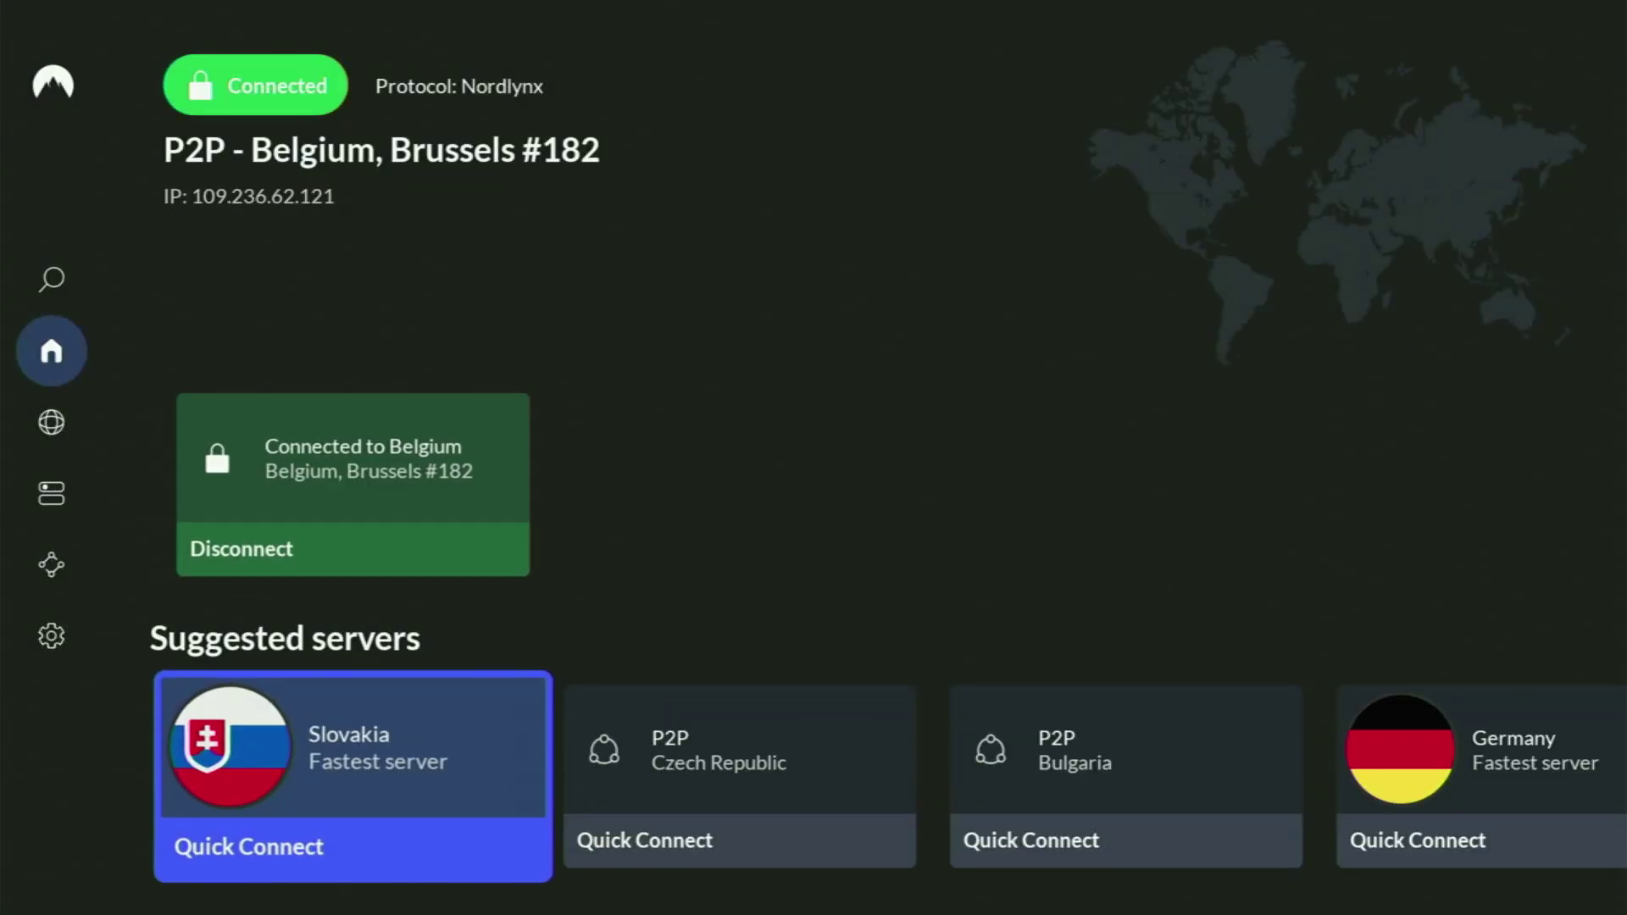
# Look over the suggested servers in NordVPN and open the Countries list.
pyautogui.press('Right')
pyautogui.press('Right')
pyautogui.press('Right')
pyautogui.press('Up')
pyautogui.press('Left')
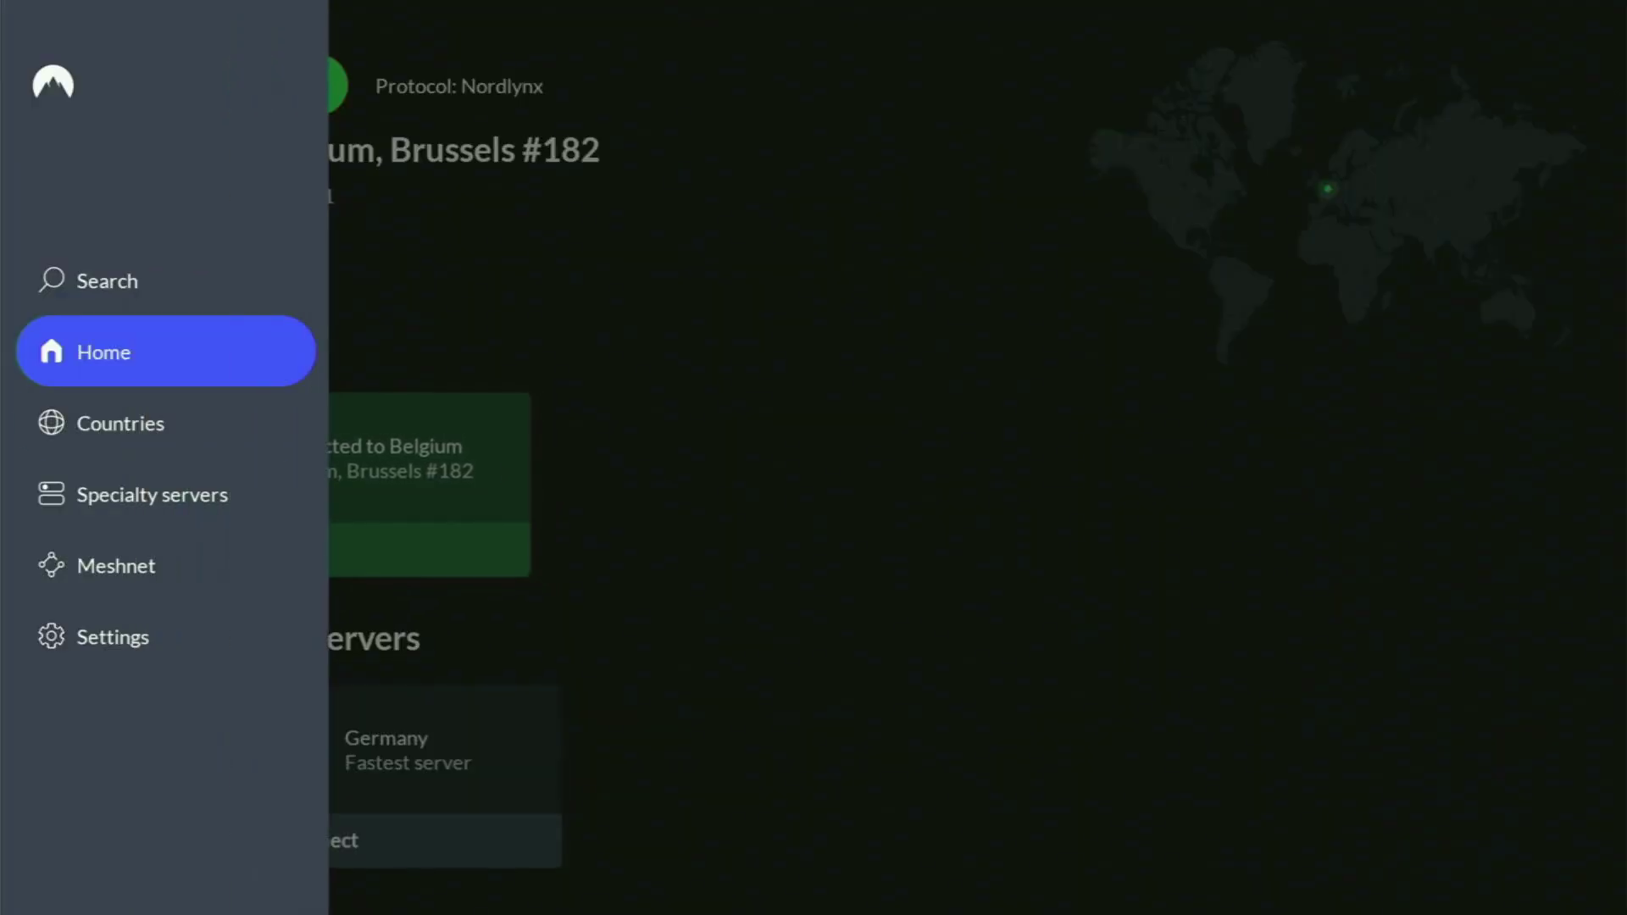
pyautogui.press('Down')
pyautogui.press('Right')
# Examine the available countries from the start of the list through the end of the U - V row.
pyautogui.press('Down')
pyautogui.press('Down')
pyautogui.press('Down')
pyautogui.press('Down')
pyautogui.press('Down')
pyautogui.press('Down')
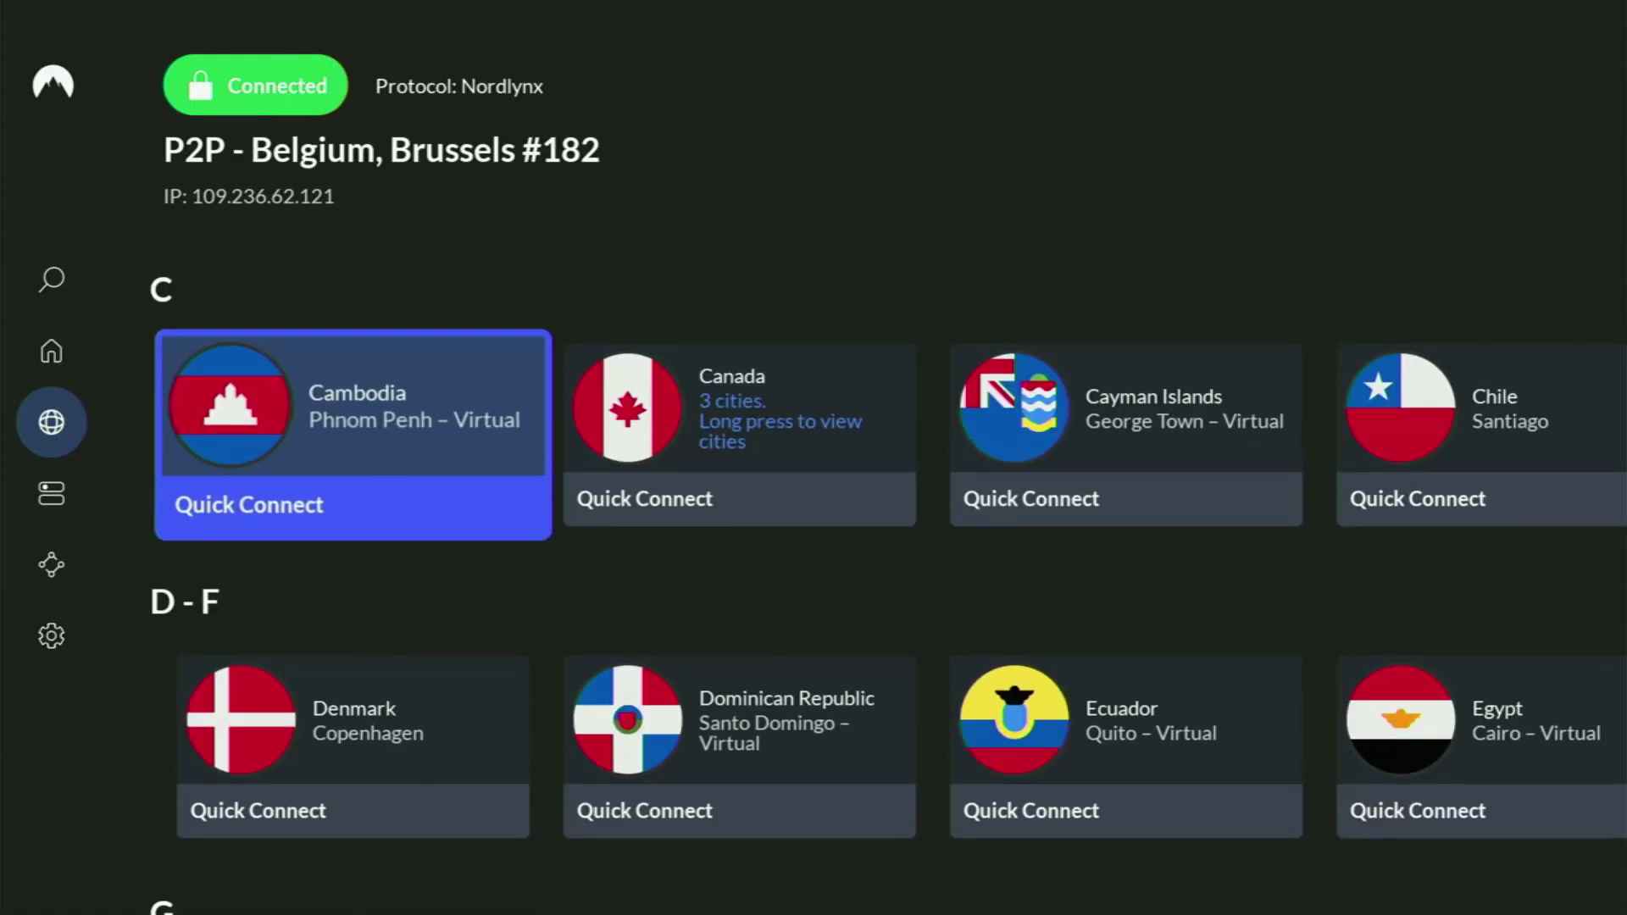
pyautogui.press('Down')
pyautogui.press('Down')
pyautogui.press('Down')
pyautogui.press('Down')
pyautogui.press('Down')
pyautogui.press('Down')
pyautogui.press('Down')
pyautogui.press('Down')
pyautogui.press('Down')
pyautogui.press('Down')
pyautogui.press('Down')
pyautogui.press('Down')
pyautogui.press('Down')
pyautogui.press('Down')
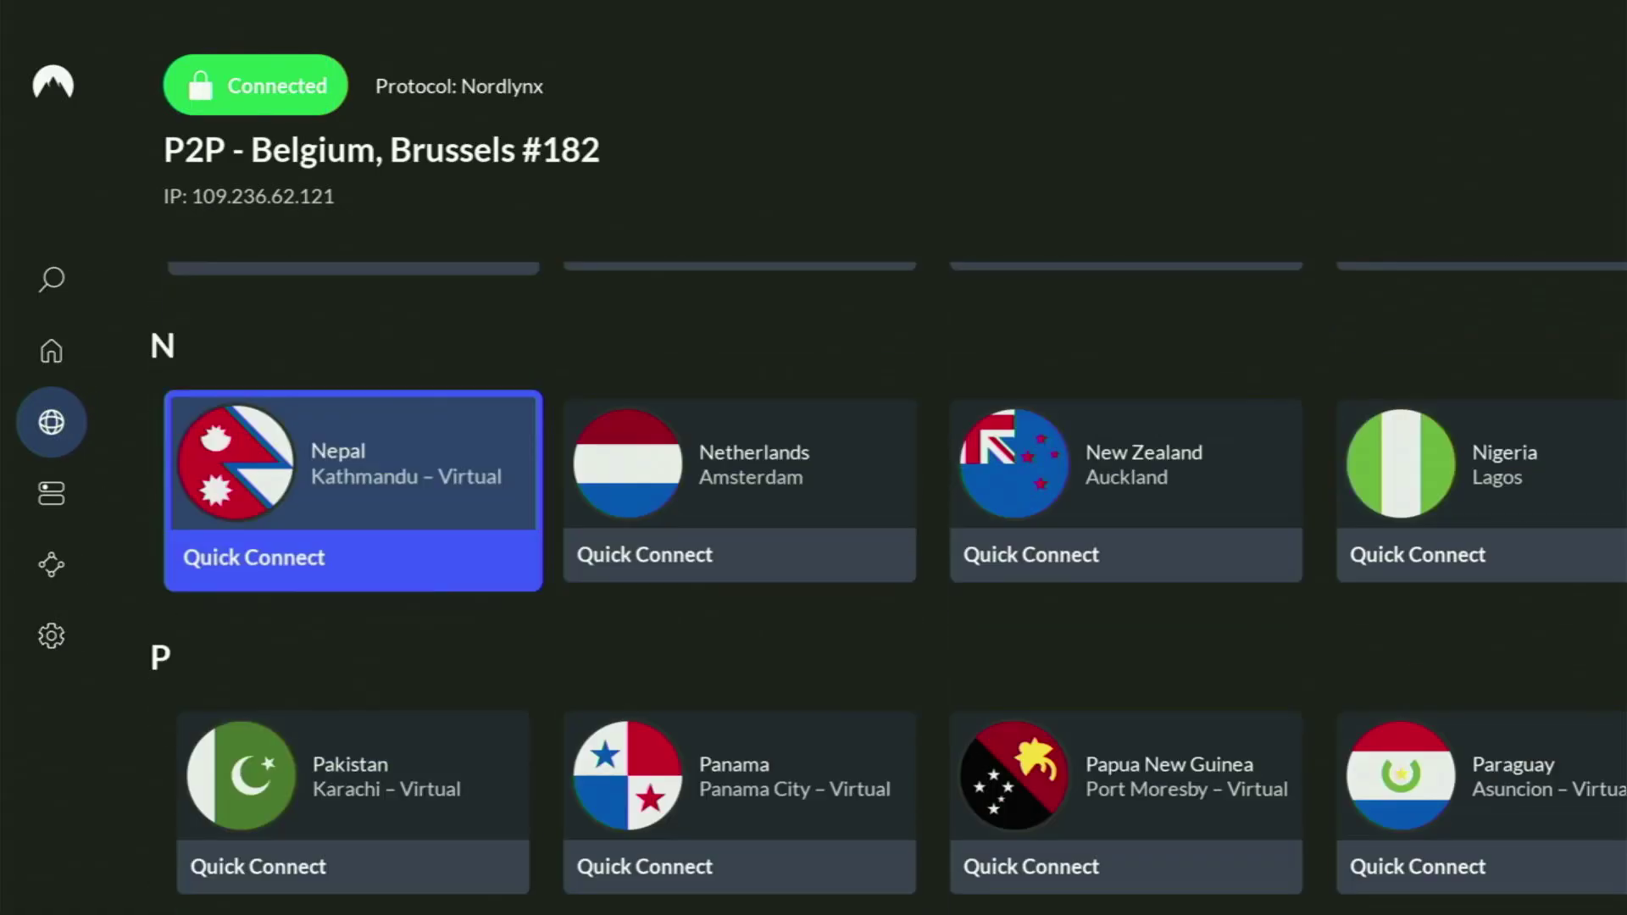
pyautogui.press('Down')
pyautogui.press('Down')
pyautogui.press('Down')
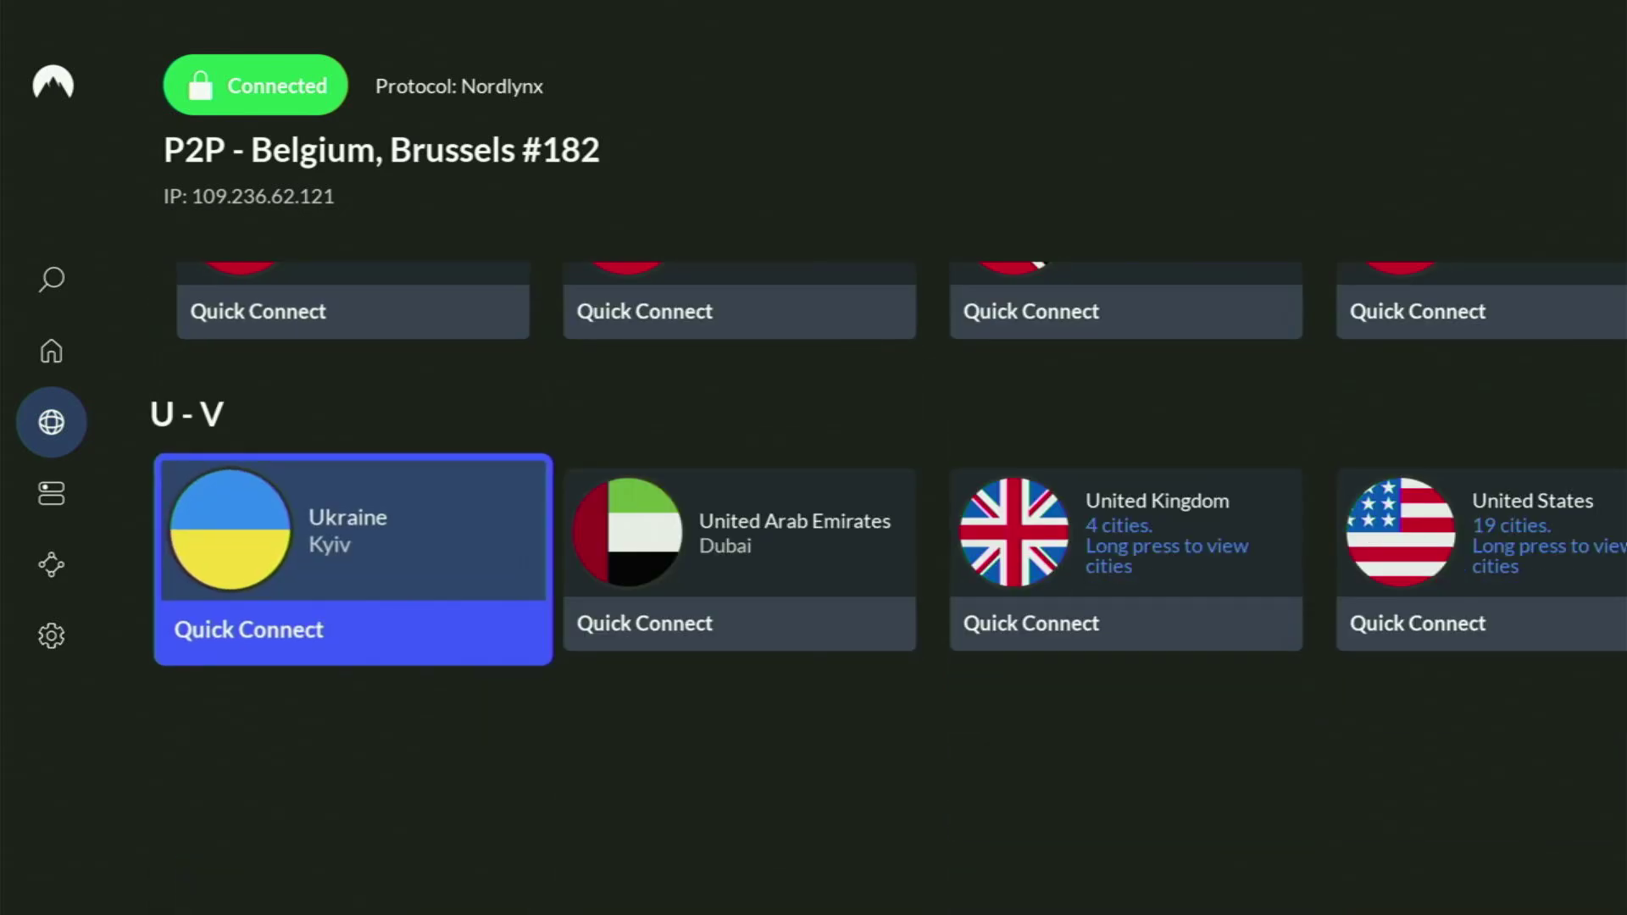
pyautogui.press('Right')
pyautogui.press('Right')
pyautogui.press('Right')
pyautogui.press('Right')
pyautogui.press('Right')
pyautogui.press('Right')
pyautogui.press('Right')
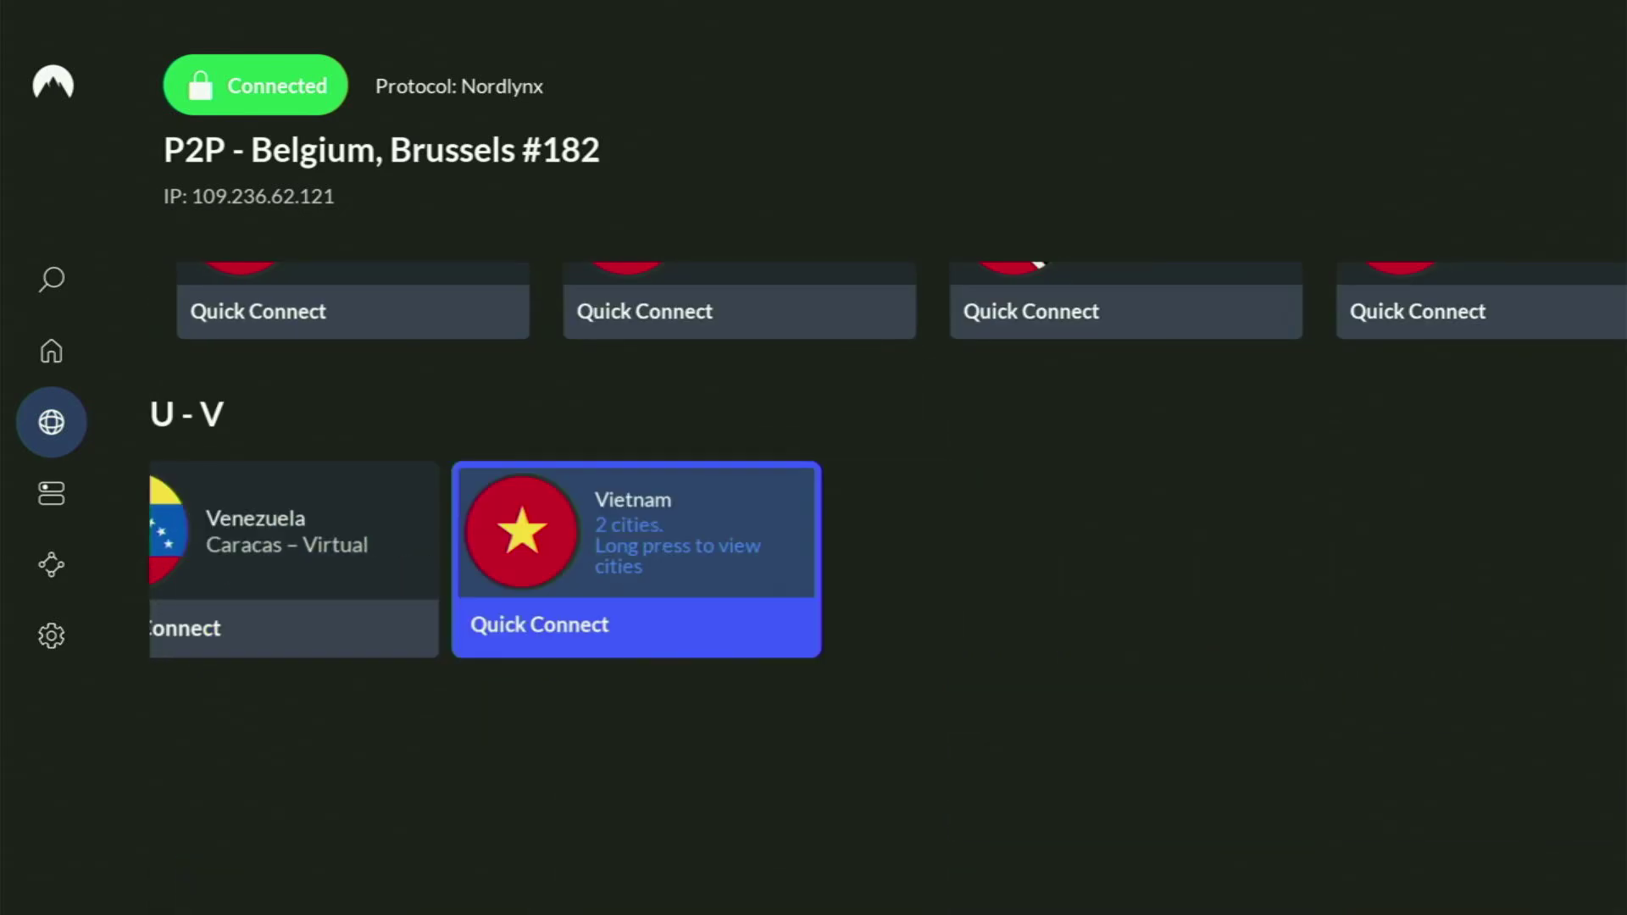
# Look back through the country rows from T to I for a server location.
pyautogui.press('Up')
pyautogui.press('Right')
pyautogui.press('Right')
pyautogui.press('Right')
pyautogui.press('Up')
pyautogui.press('Up')
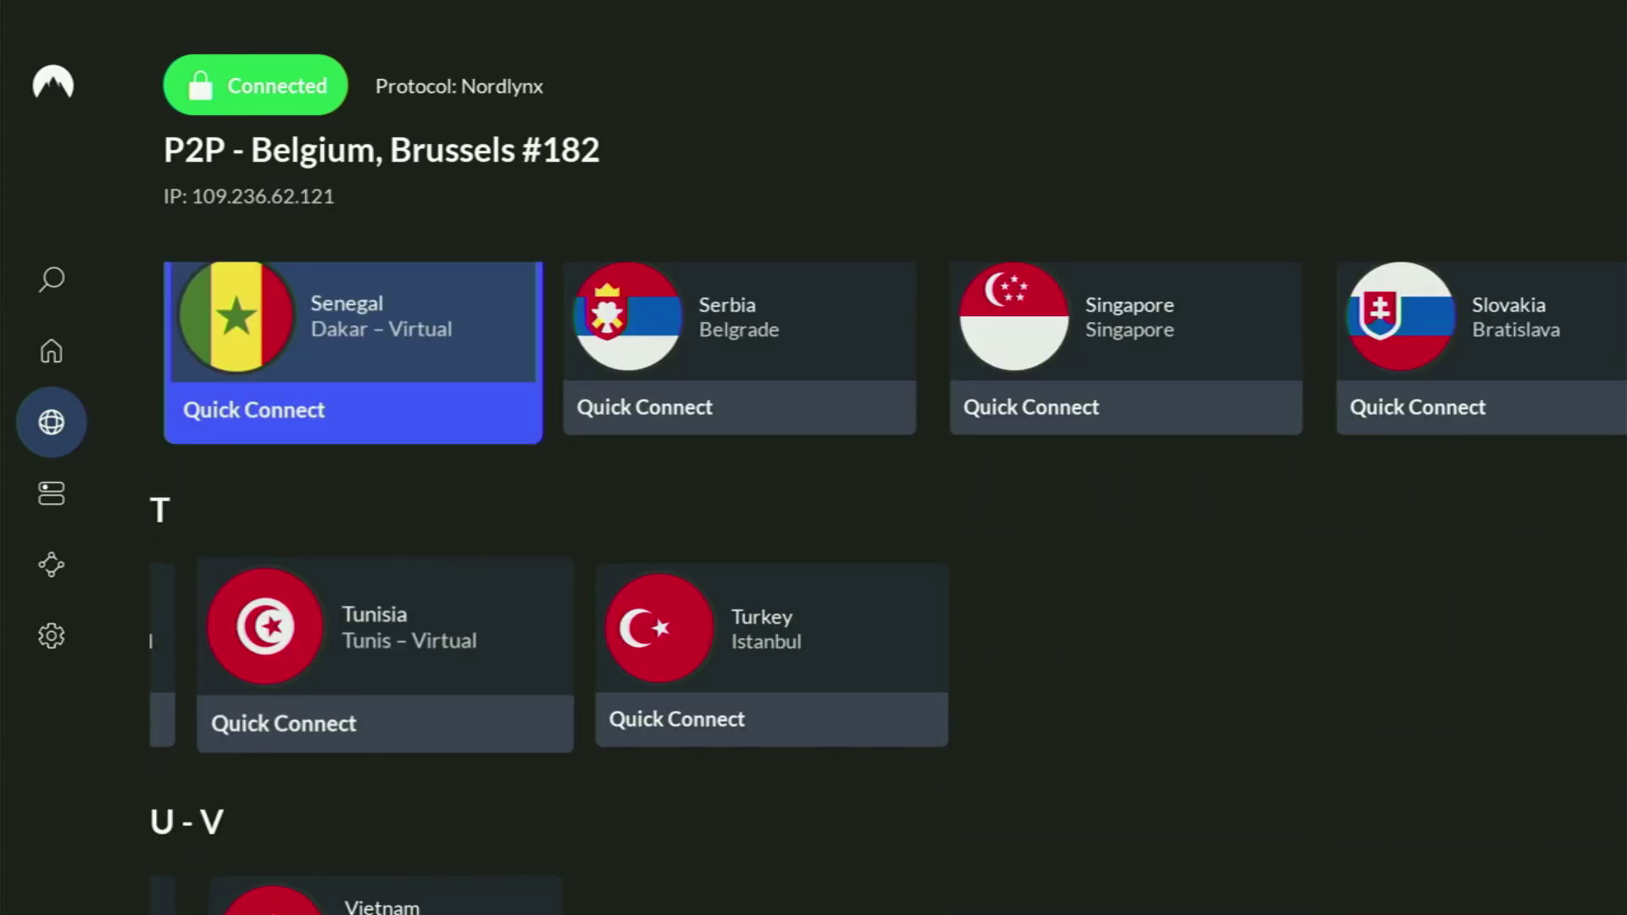
pyautogui.press('Up')
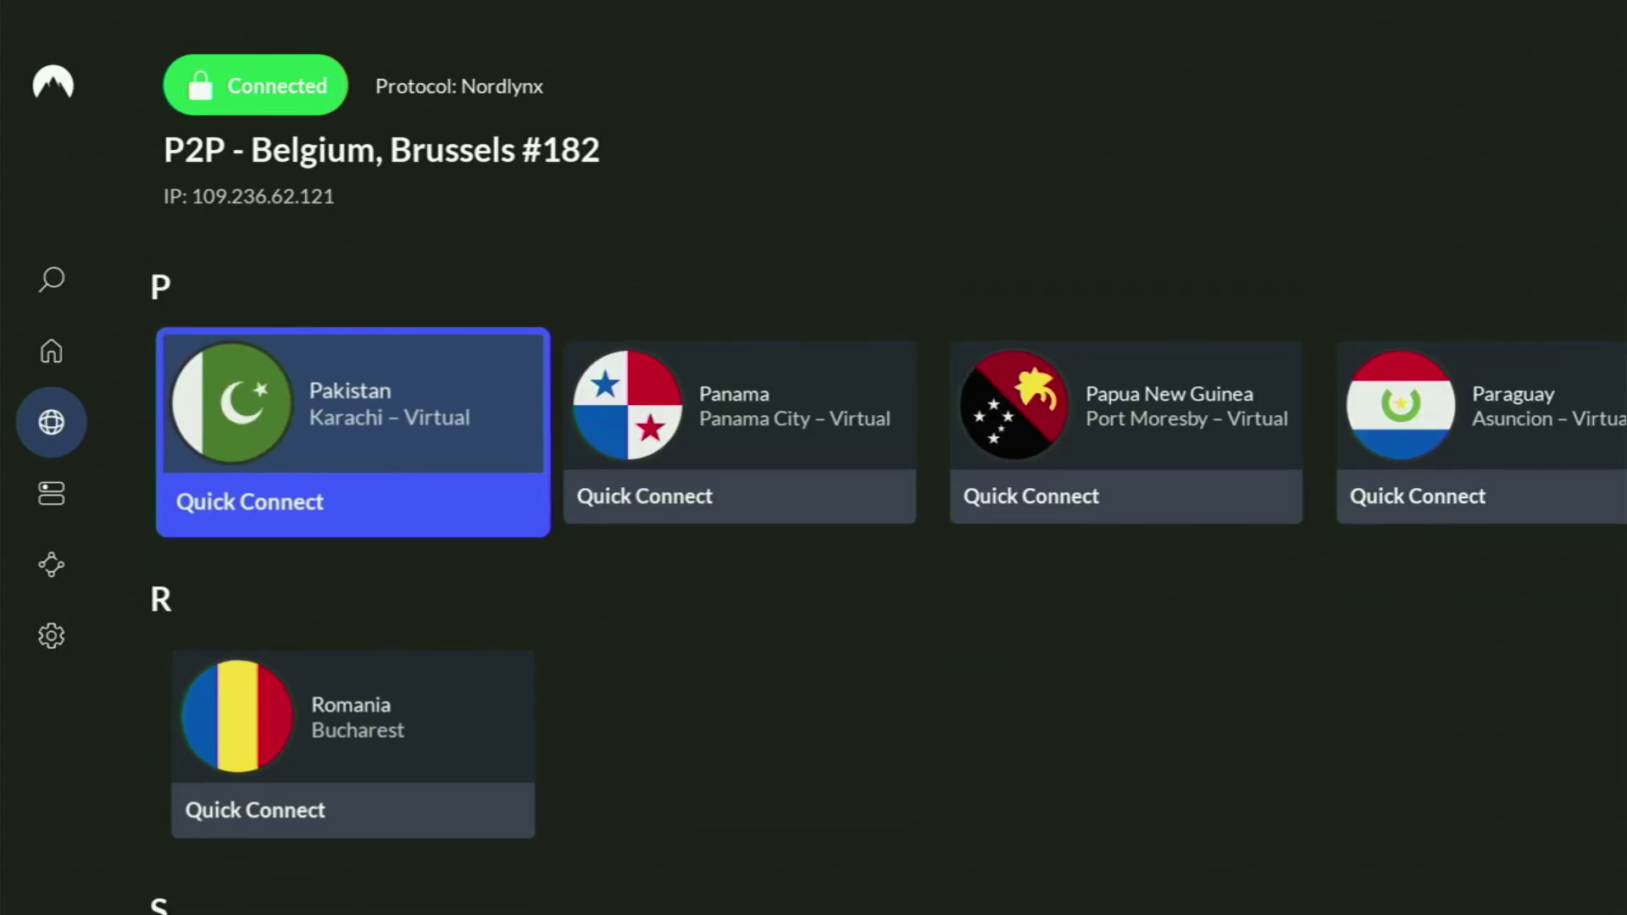
pyautogui.press('Right')
pyautogui.press('Up')
pyautogui.press('Up')
pyautogui.press('Right')
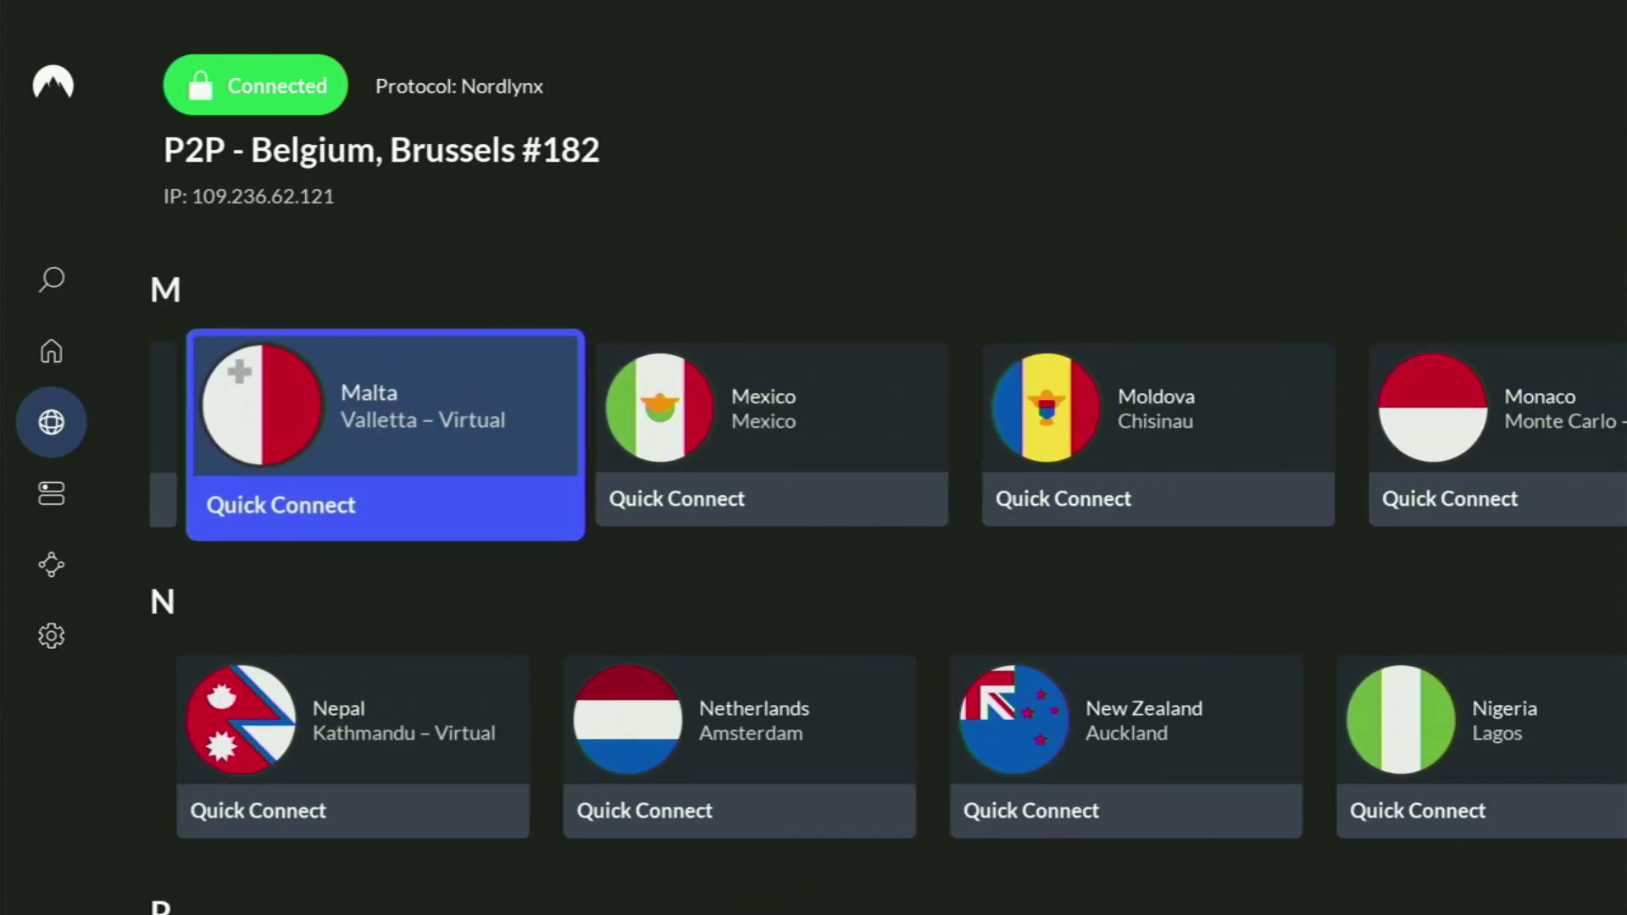
pyautogui.press('Up')
pyautogui.press('Up')
pyautogui.press('Up')
pyautogui.press('Up')
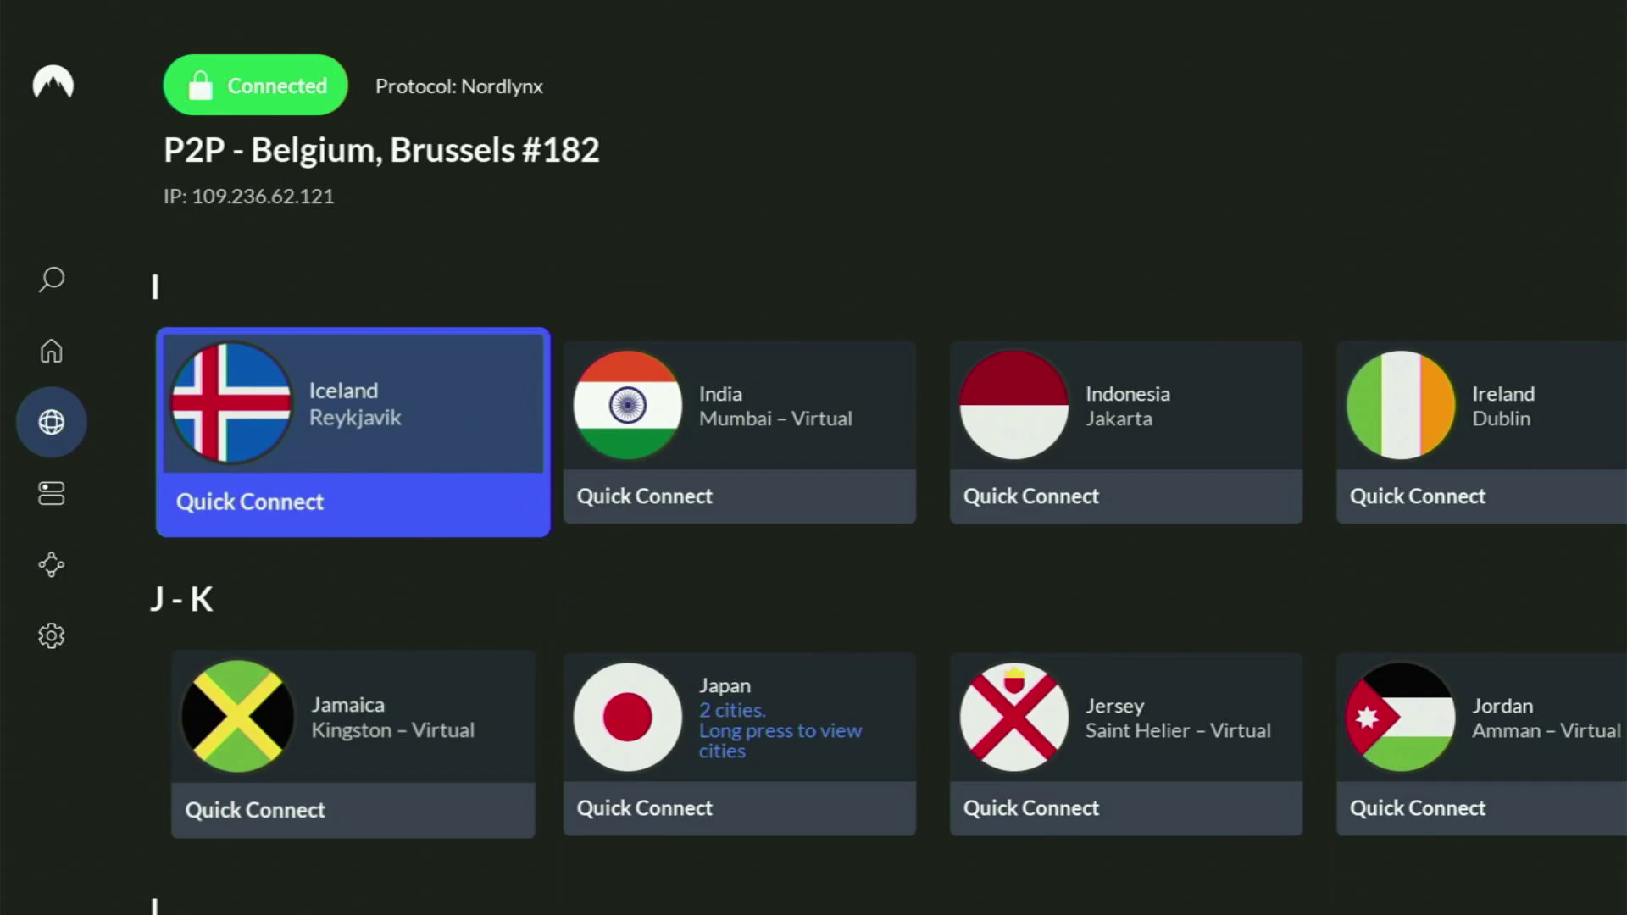
# Connect the VPN to Germany from the G row of the countries list.
pyautogui.press('Up')
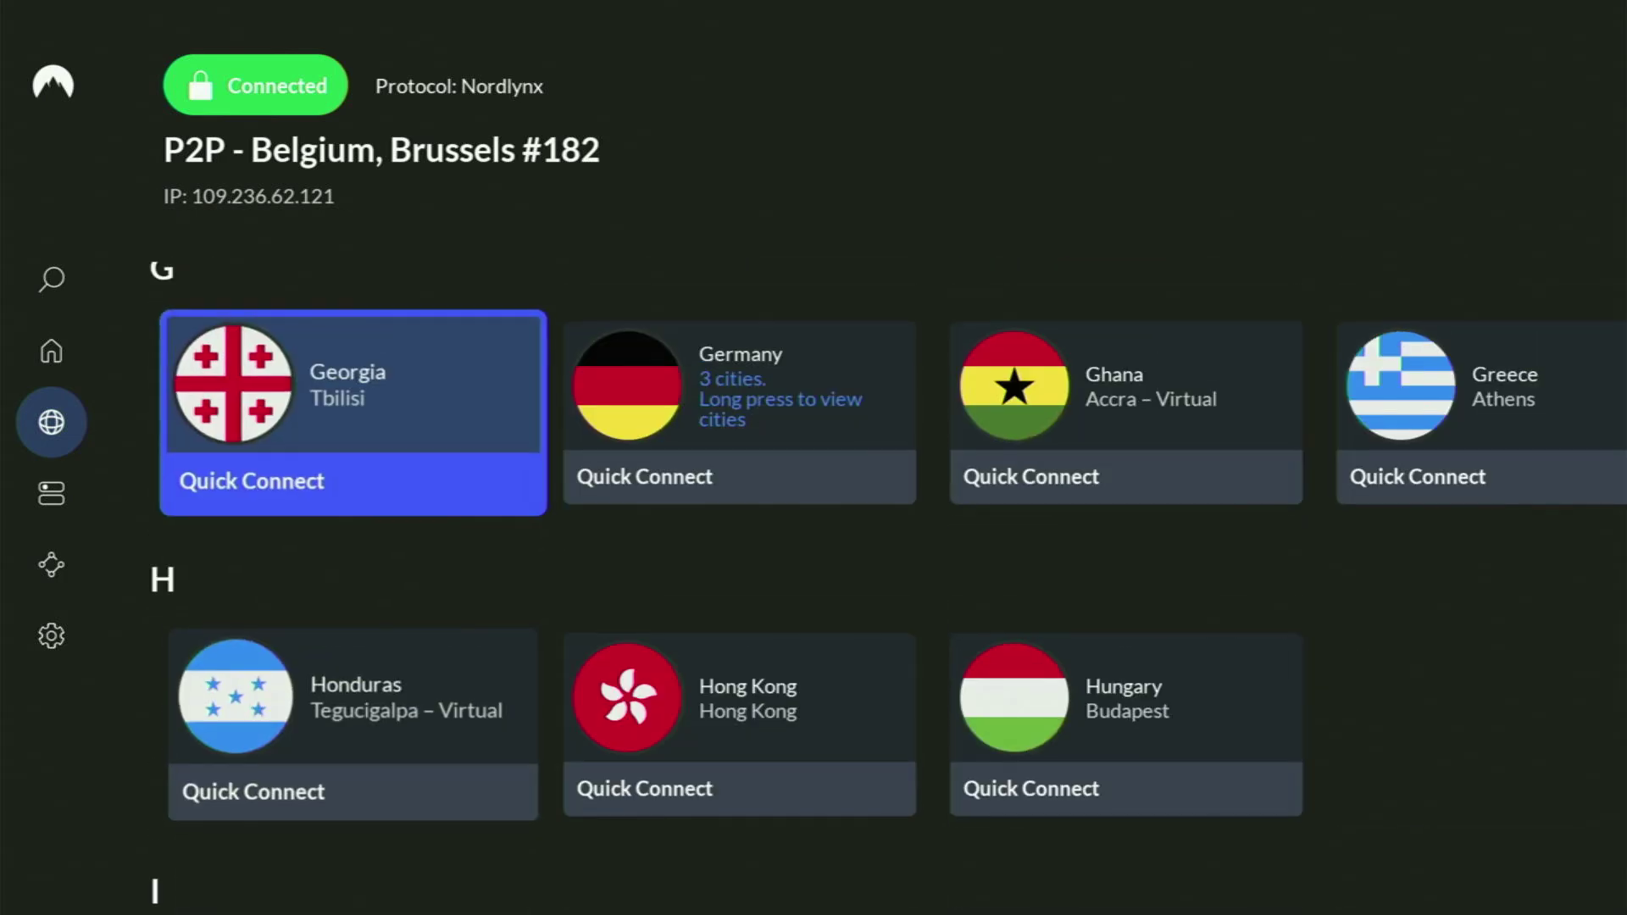
pyautogui.press('Up')
pyautogui.press('Right')
pyautogui.press('Down')
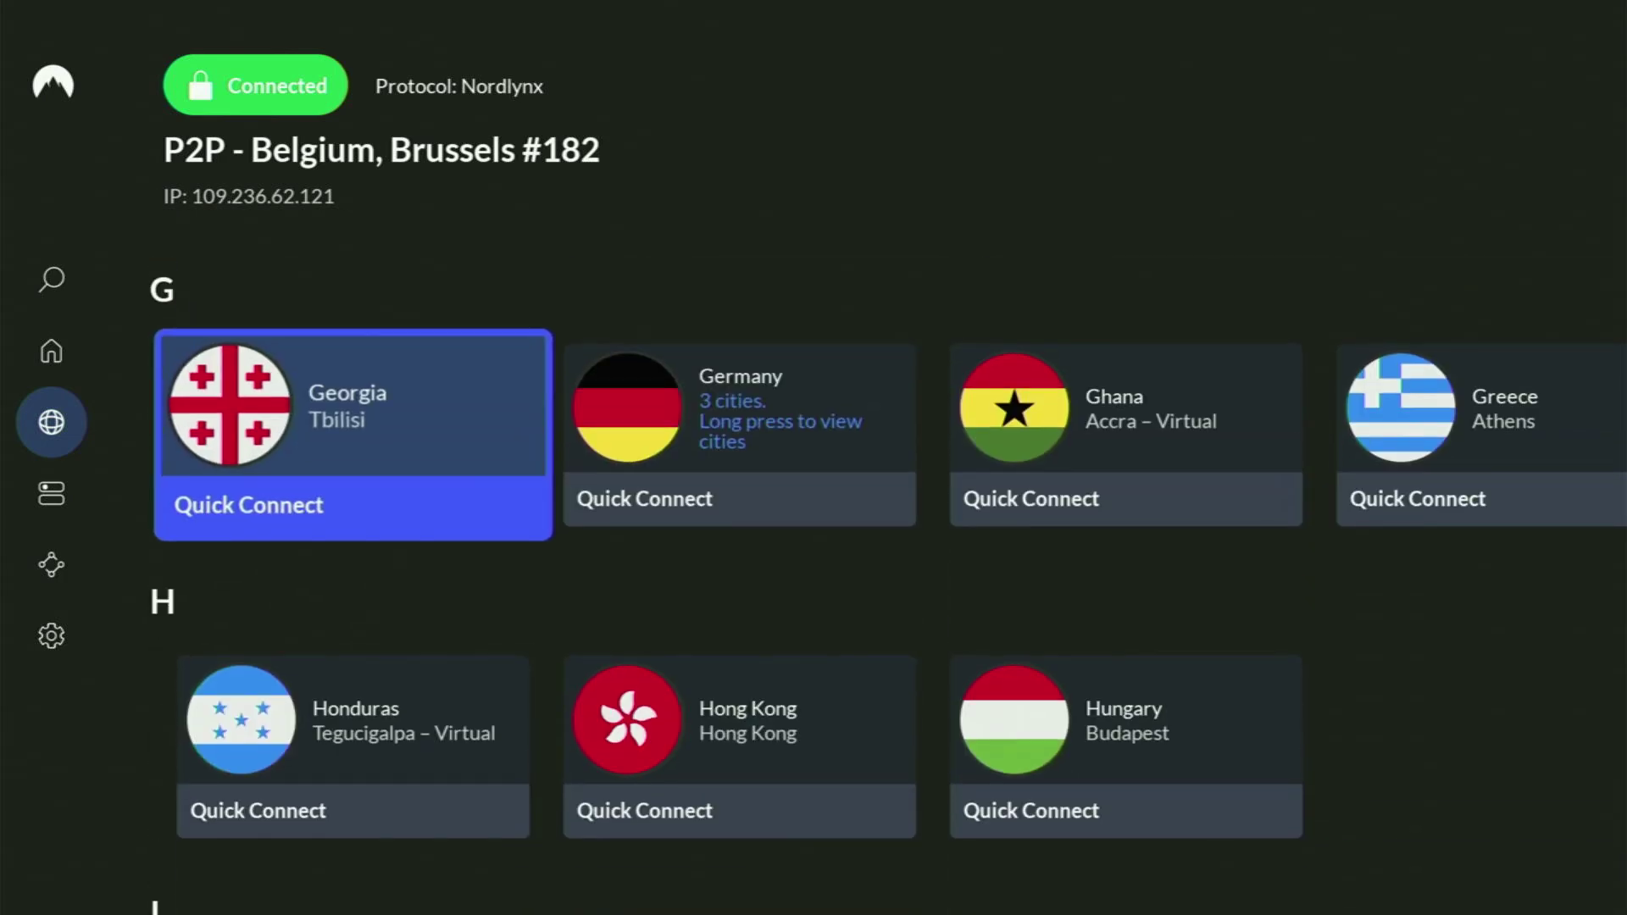
pyautogui.press('Right')
pyautogui.press('Return')
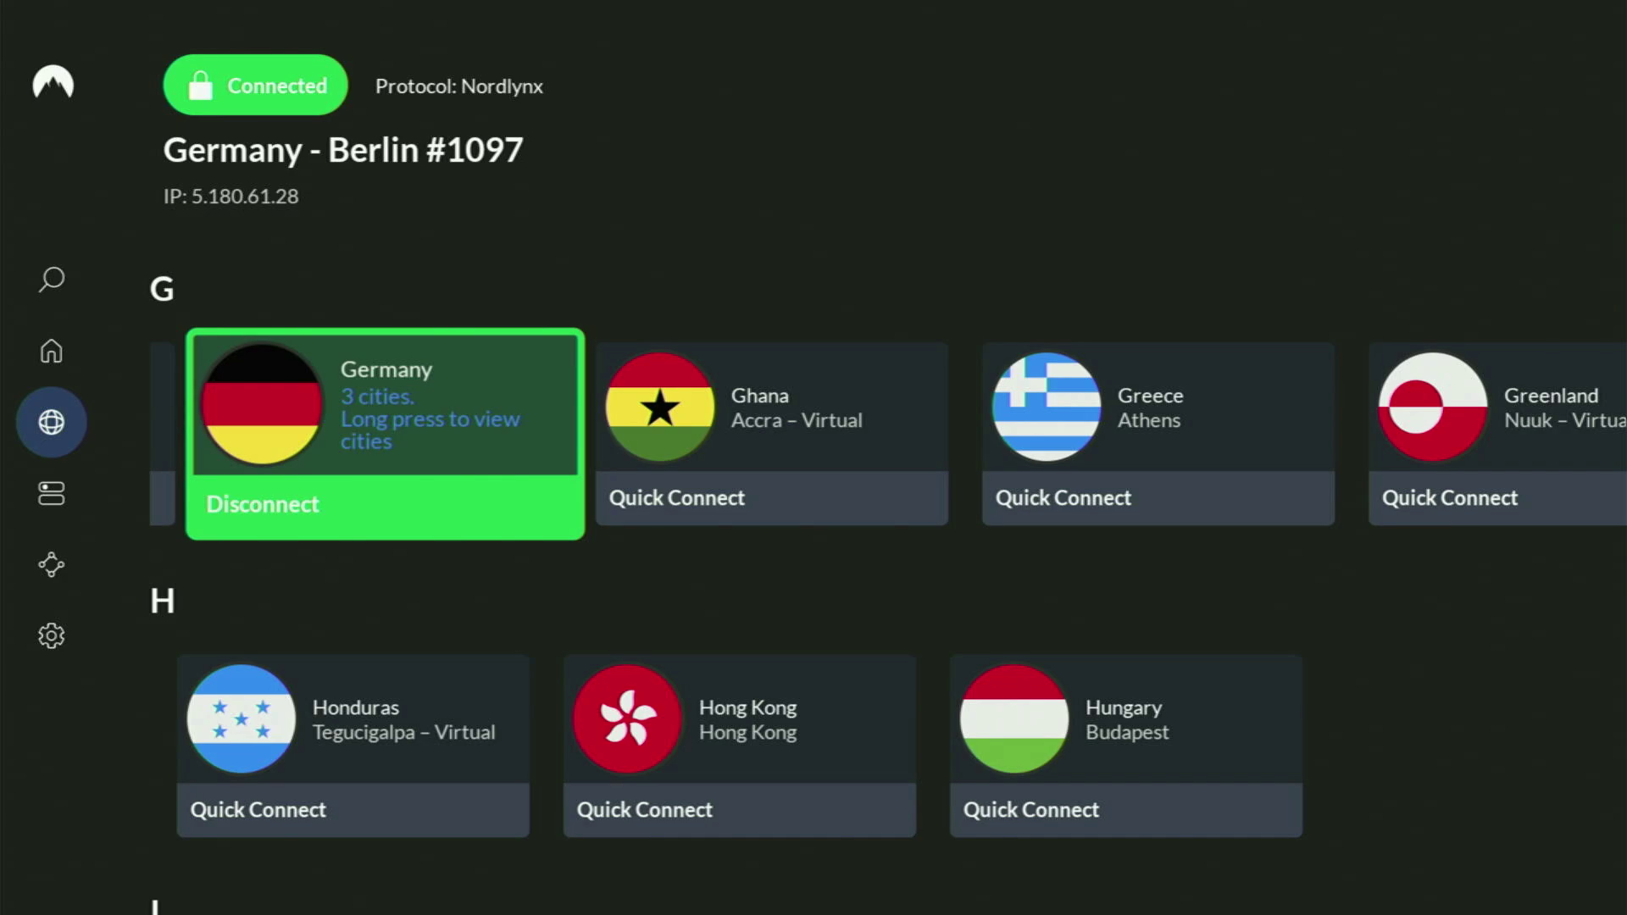
# Examine the other countries in the G row, then the rows back up to Popular countries.
pyautogui.press('Right')
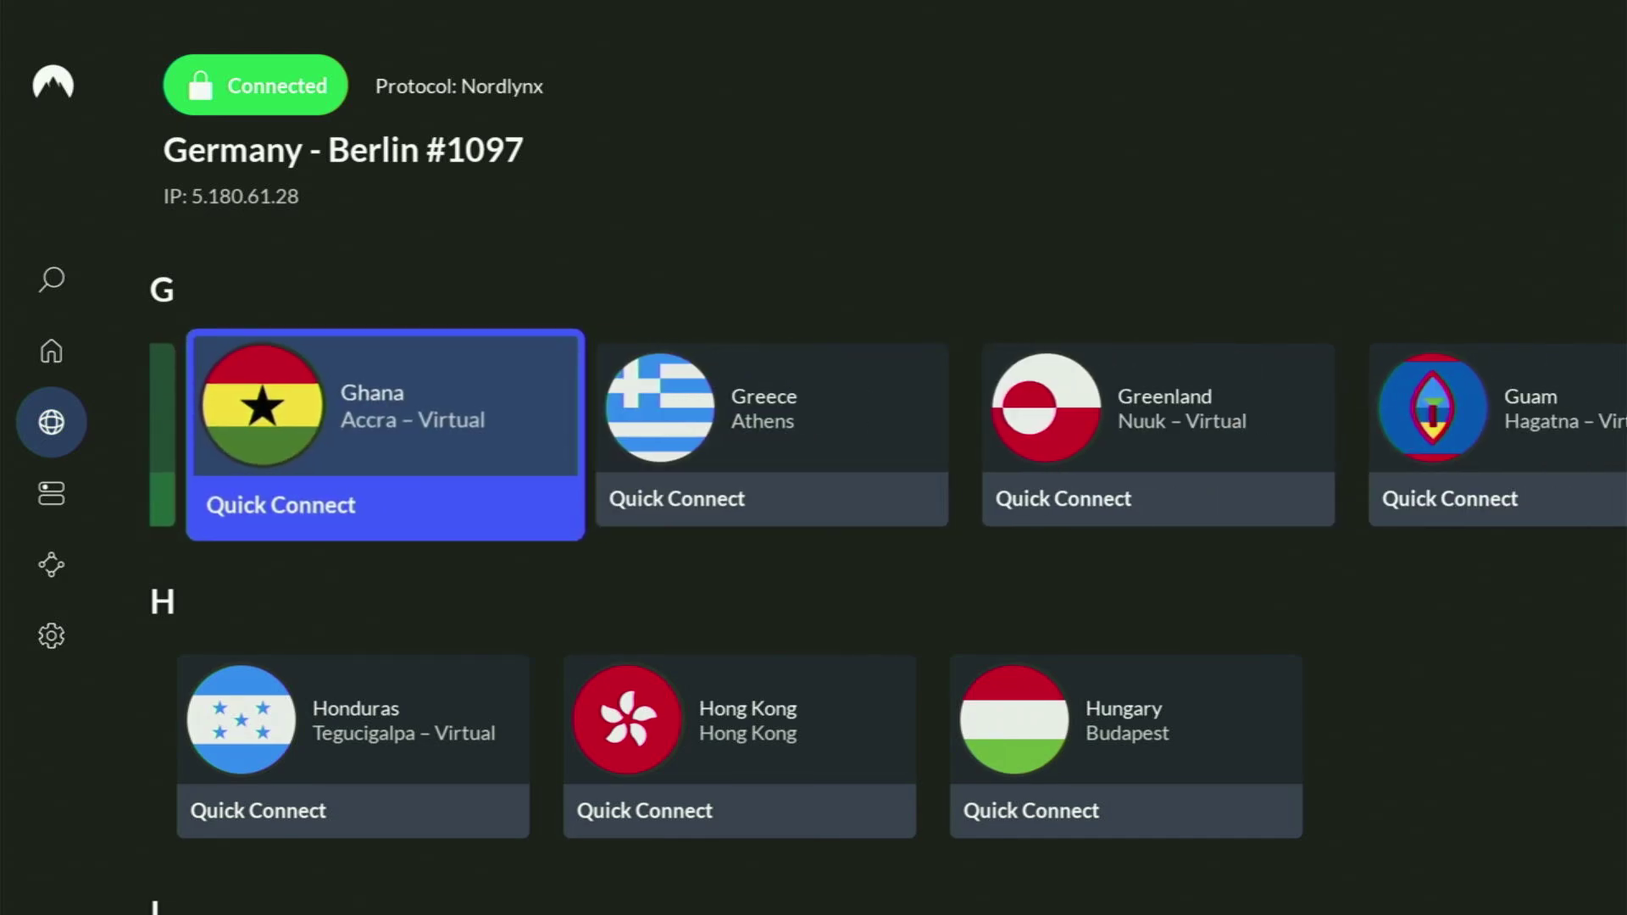
pyautogui.press('Right')
pyautogui.press('Right')
pyautogui.press('Right')
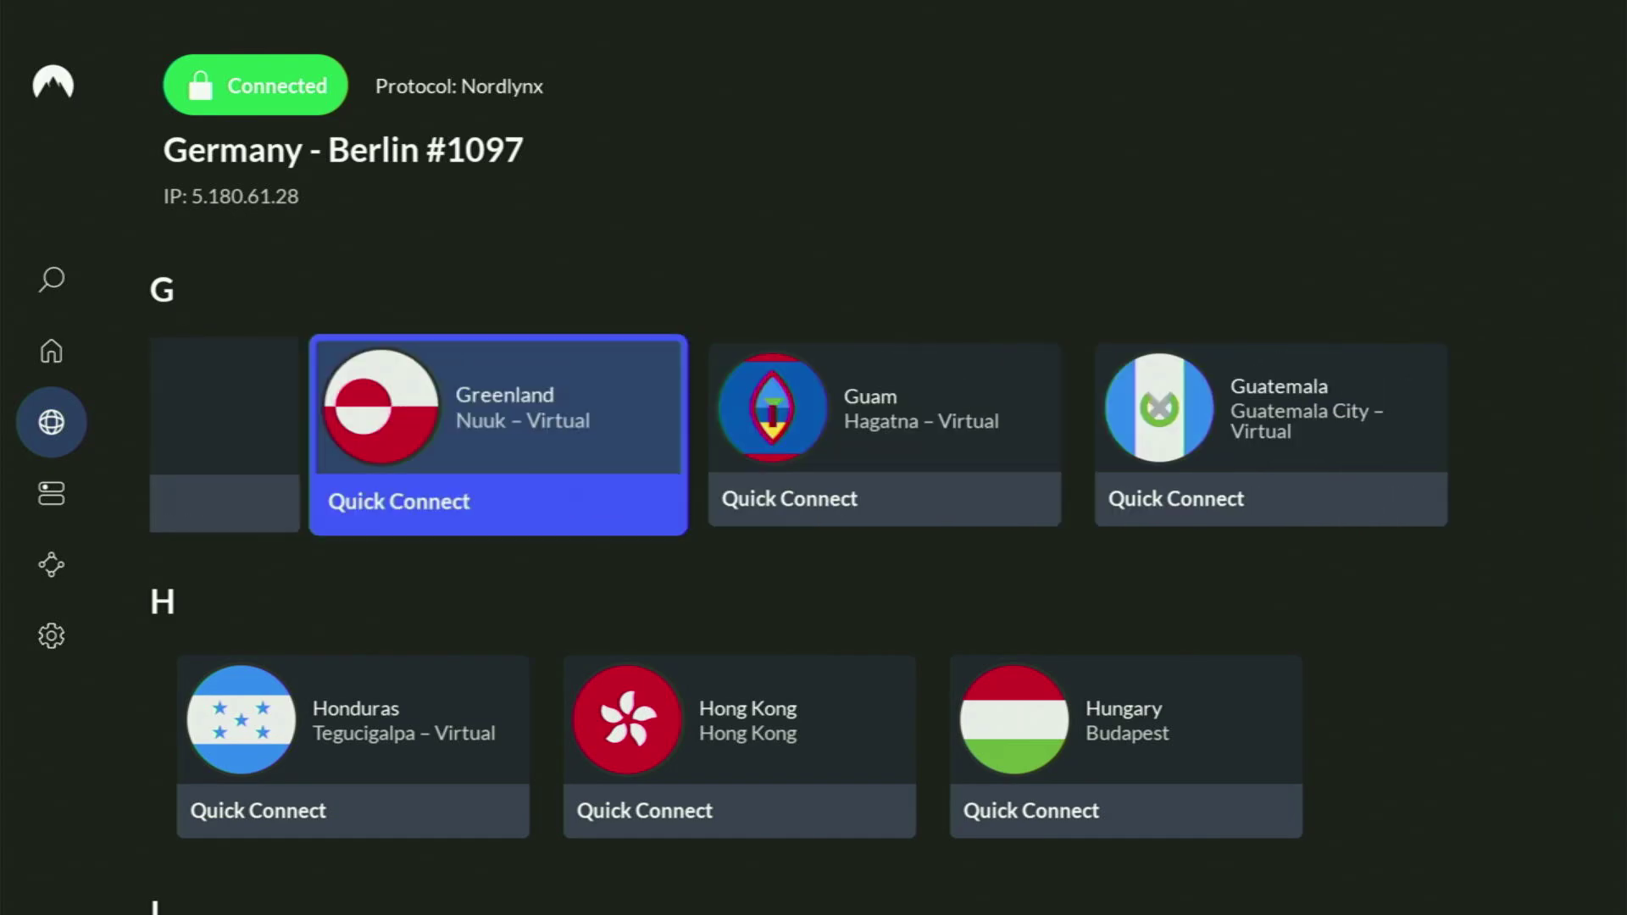
pyautogui.press('Up')
pyautogui.press('Up')
pyautogui.press('Up')
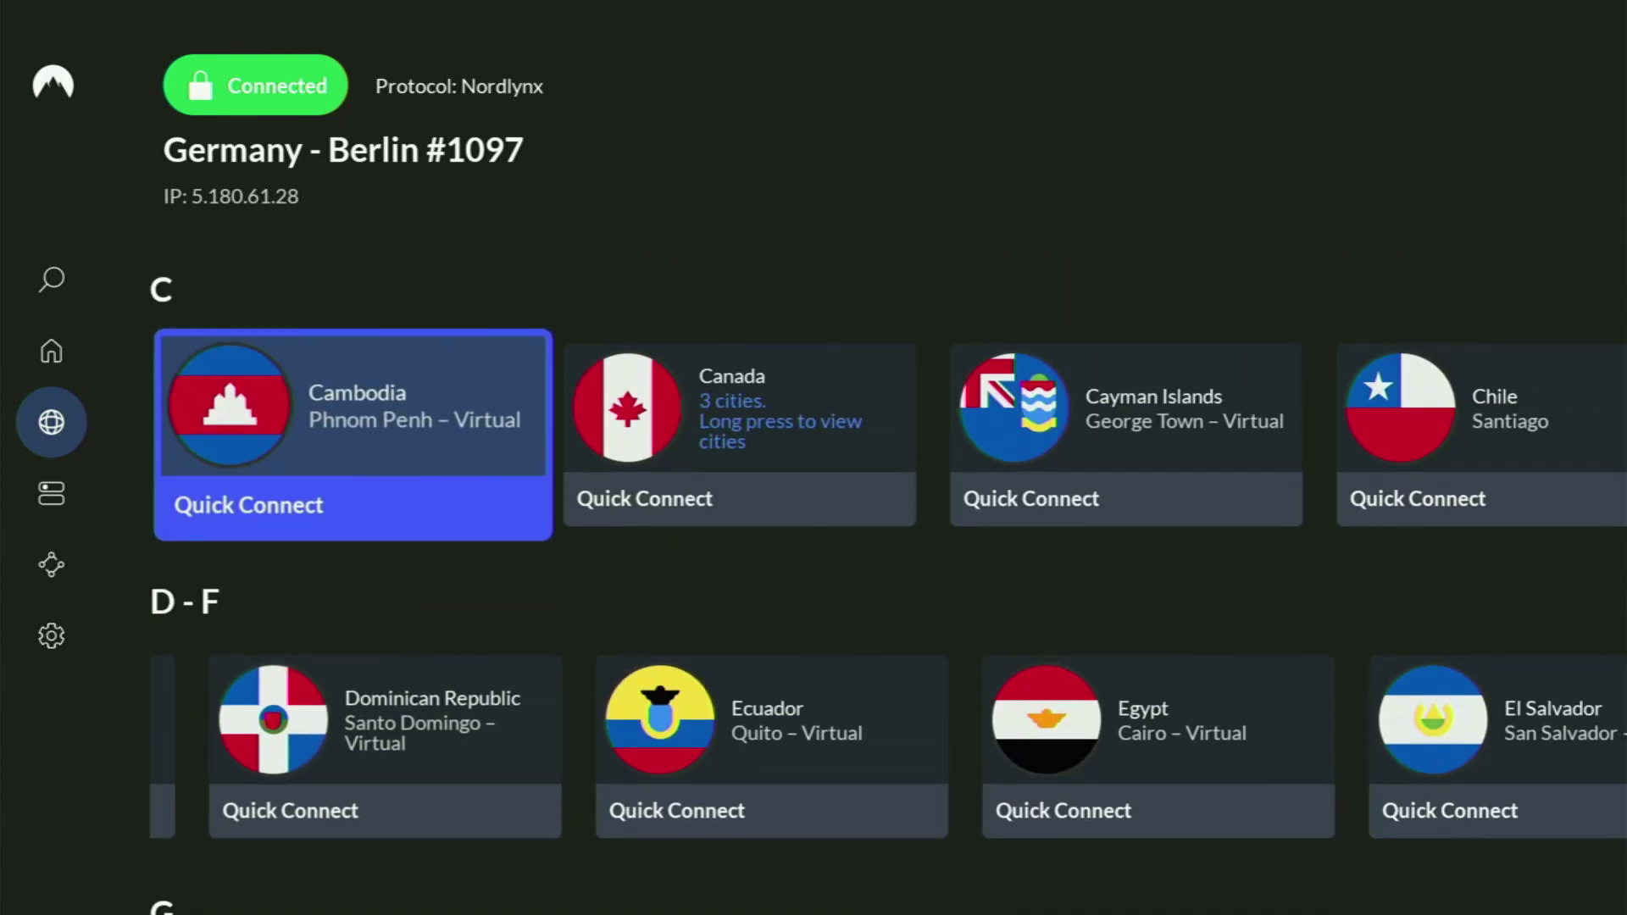
pyautogui.press('Up')
pyautogui.press('Up')
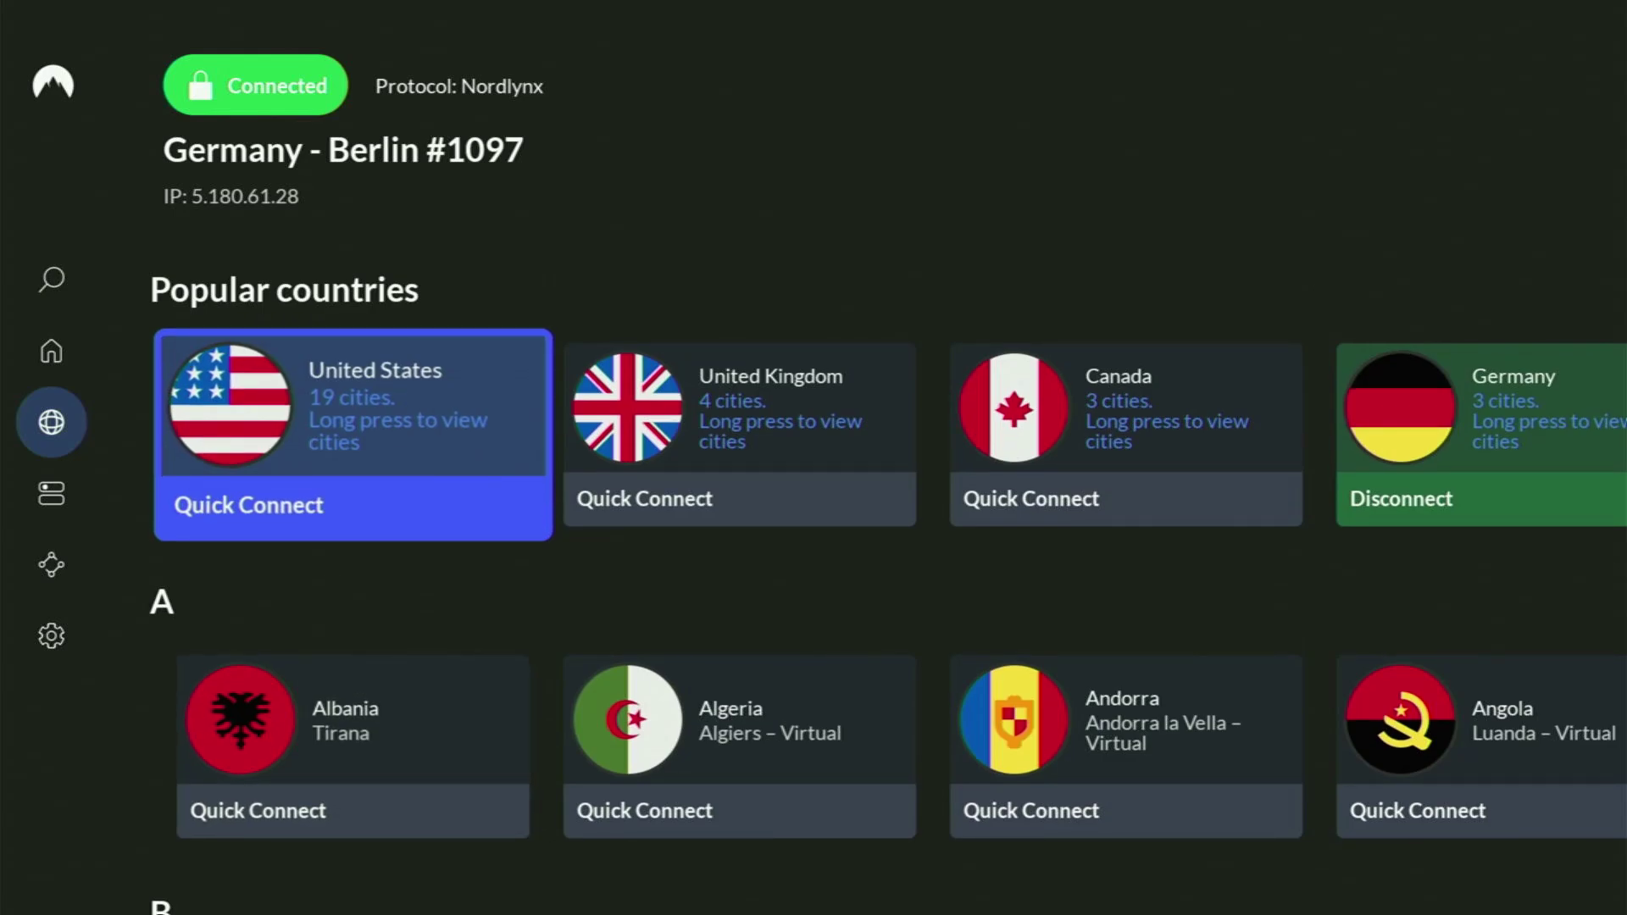
pyautogui.press('Right')
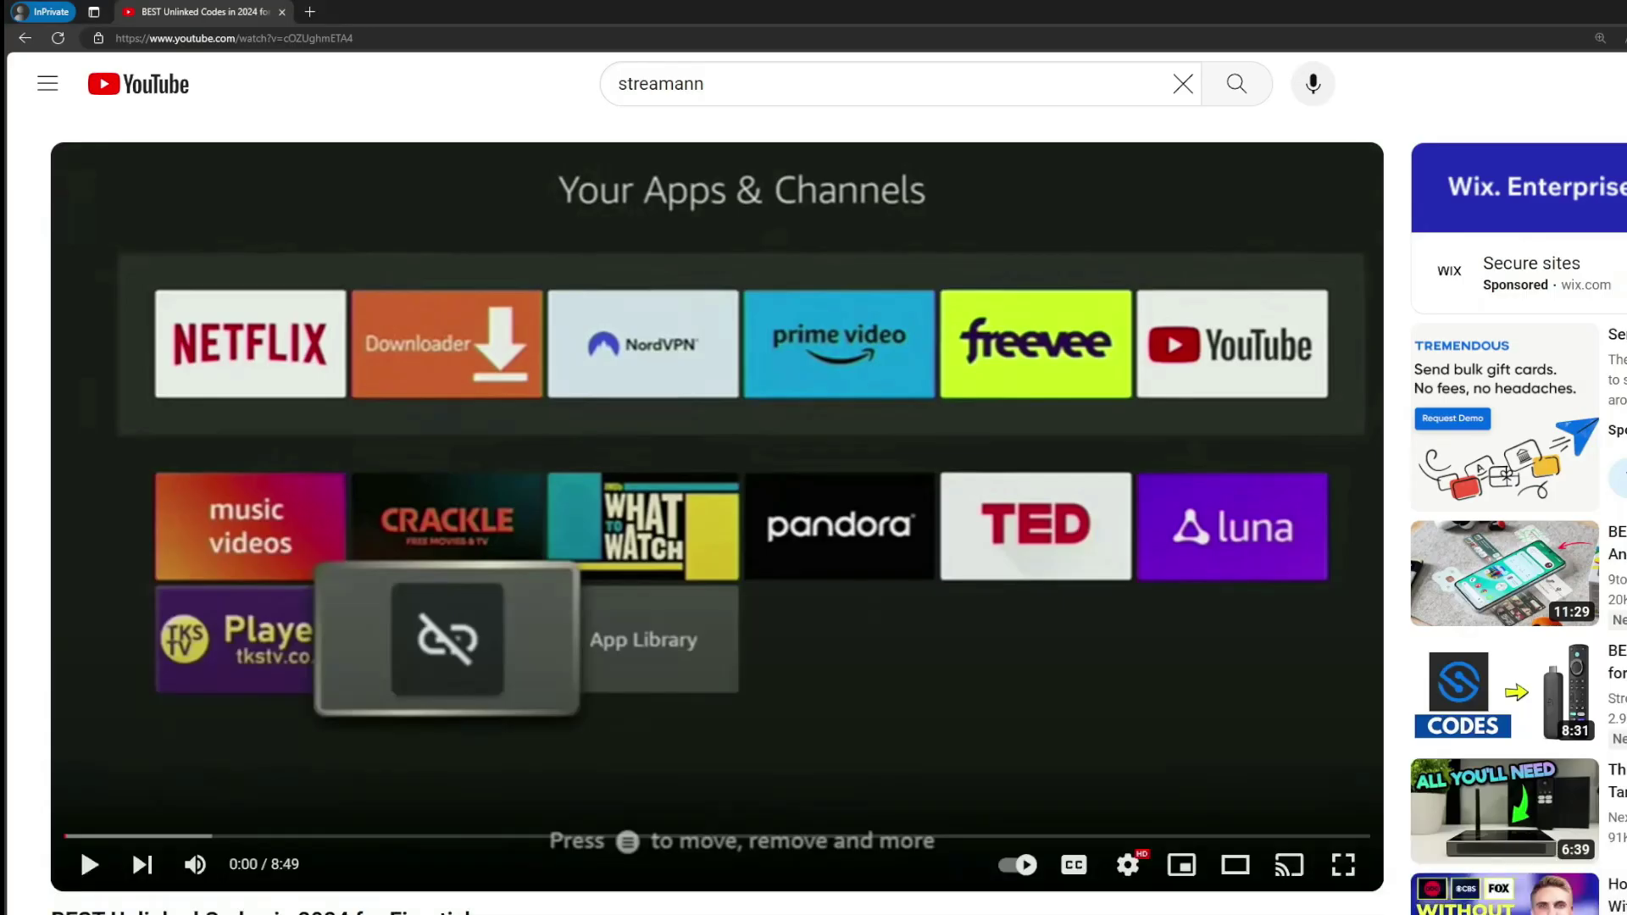
# In the YouTube browser window, open the topvpnoffer.com link from the pinned comment and examine the NordVPN offer.
pyautogui.scroll(-7, 583, 743)
pyautogui.click(535, 503)
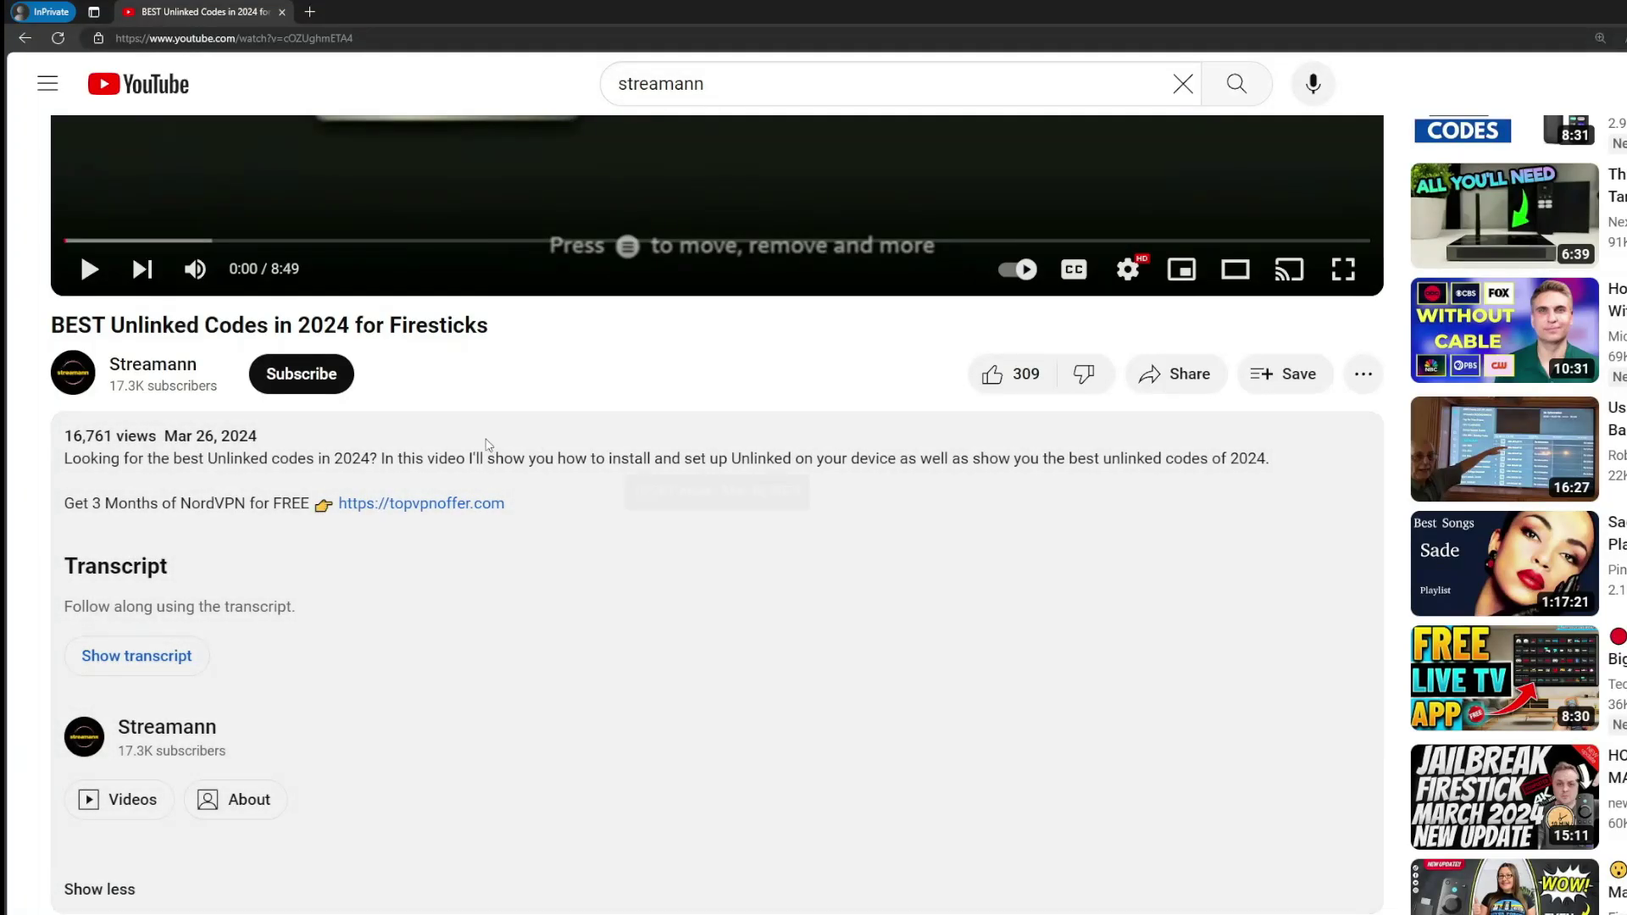
pyautogui.scroll(-5, 405, 521)
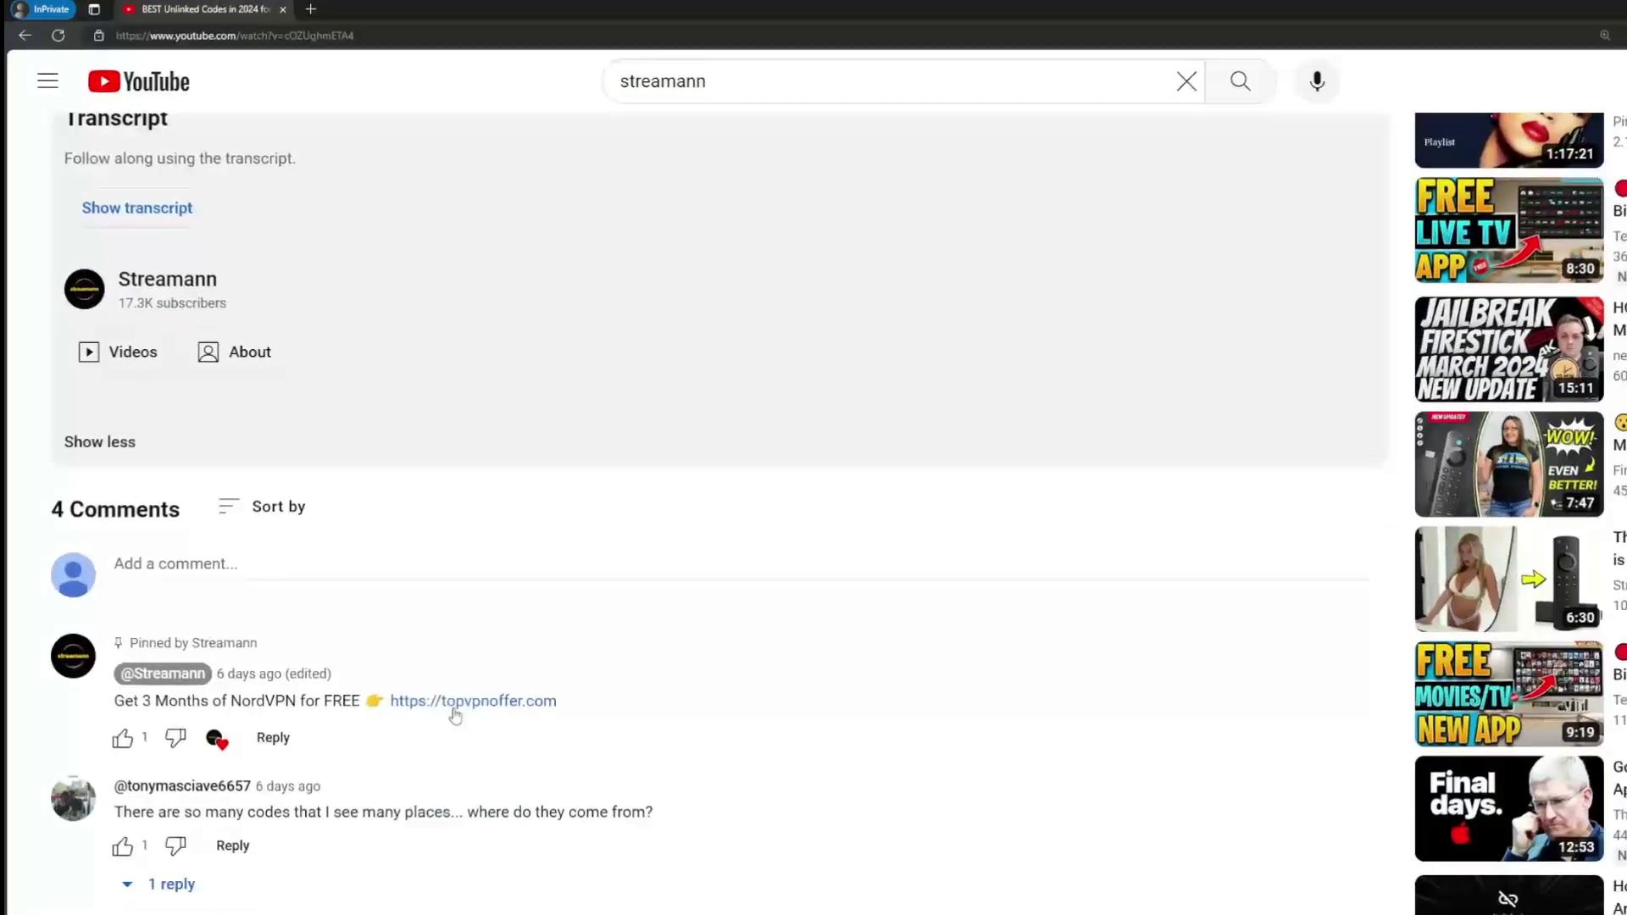
pyautogui.moveTo(623, 693); pyautogui.dragTo(410, 692)
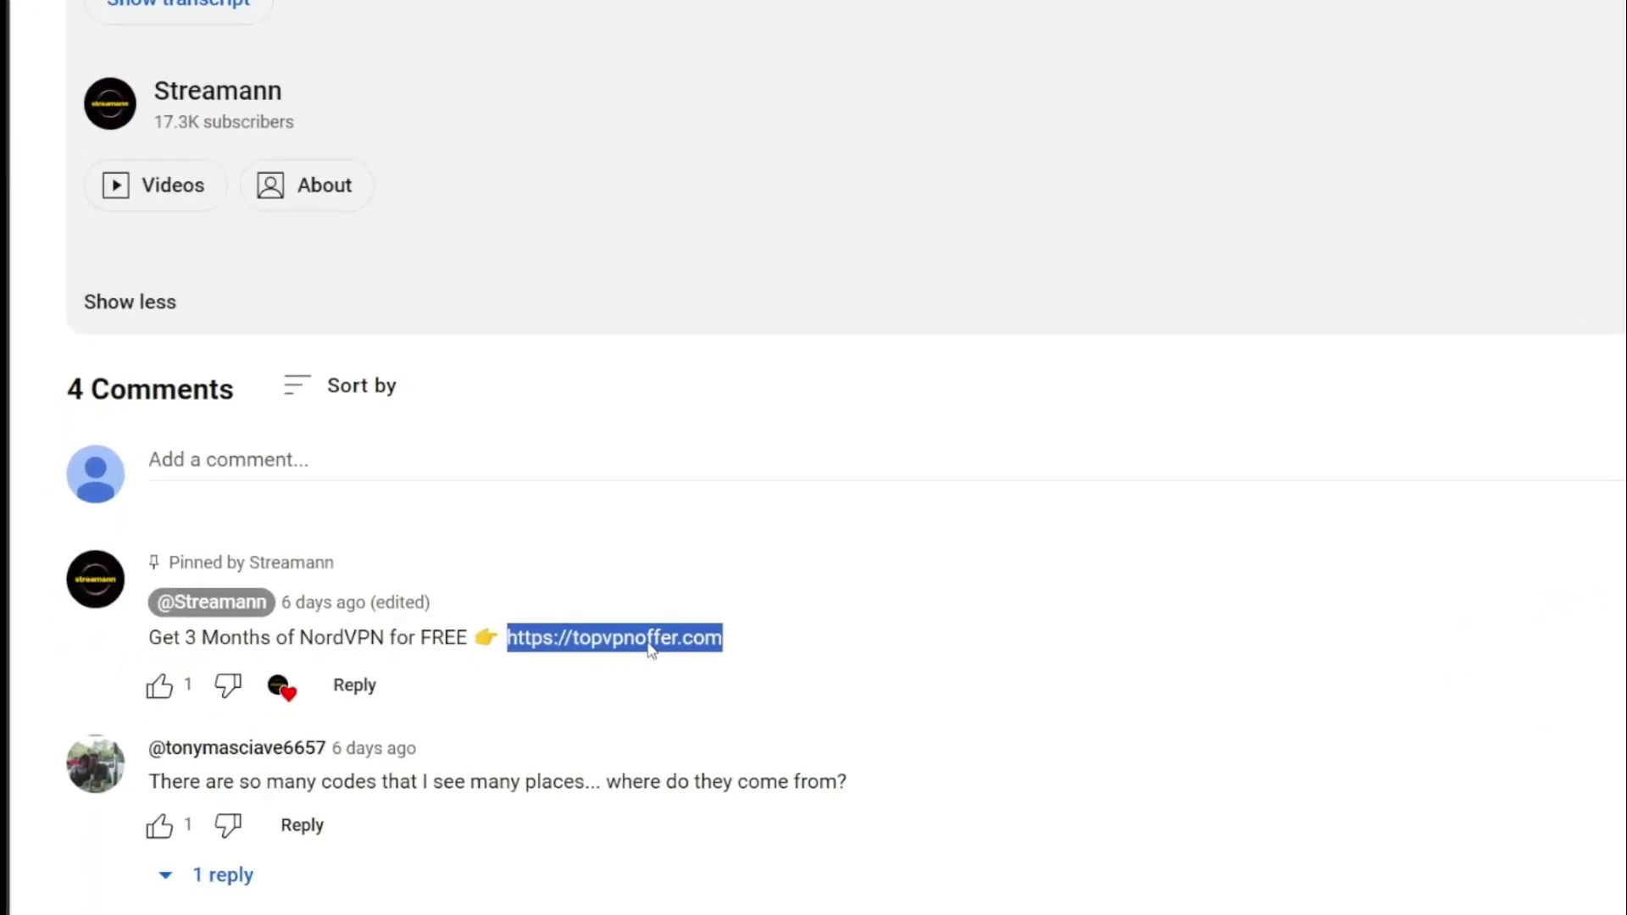
pyautogui.click(650, 649)
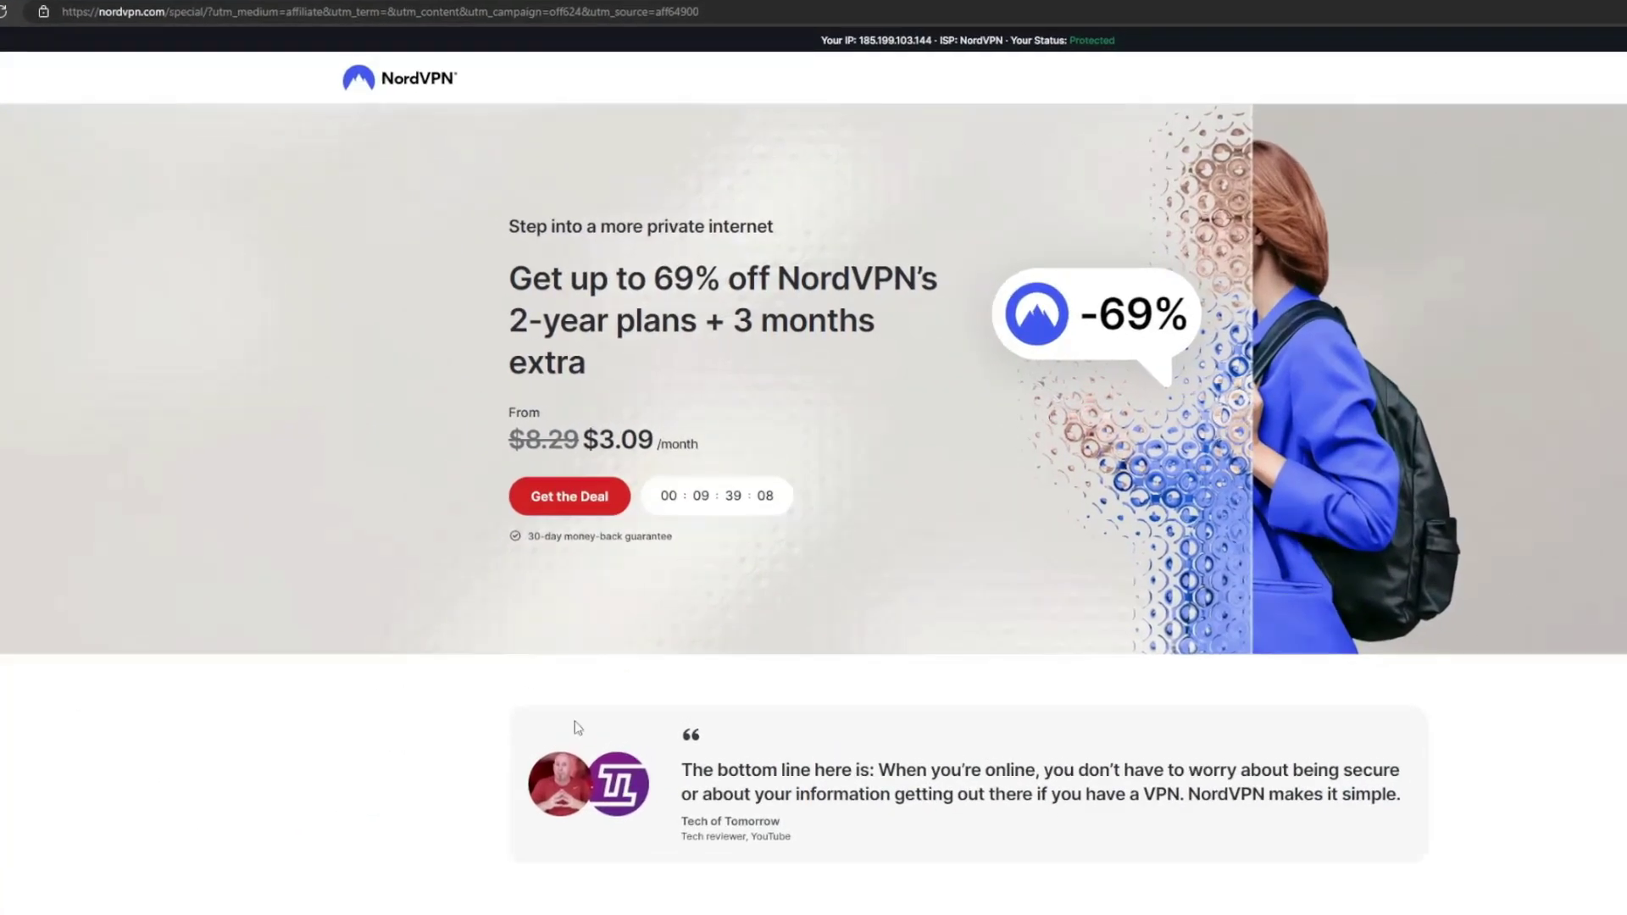
pyautogui.moveTo(732, 320); pyautogui.dragTo(890, 349)
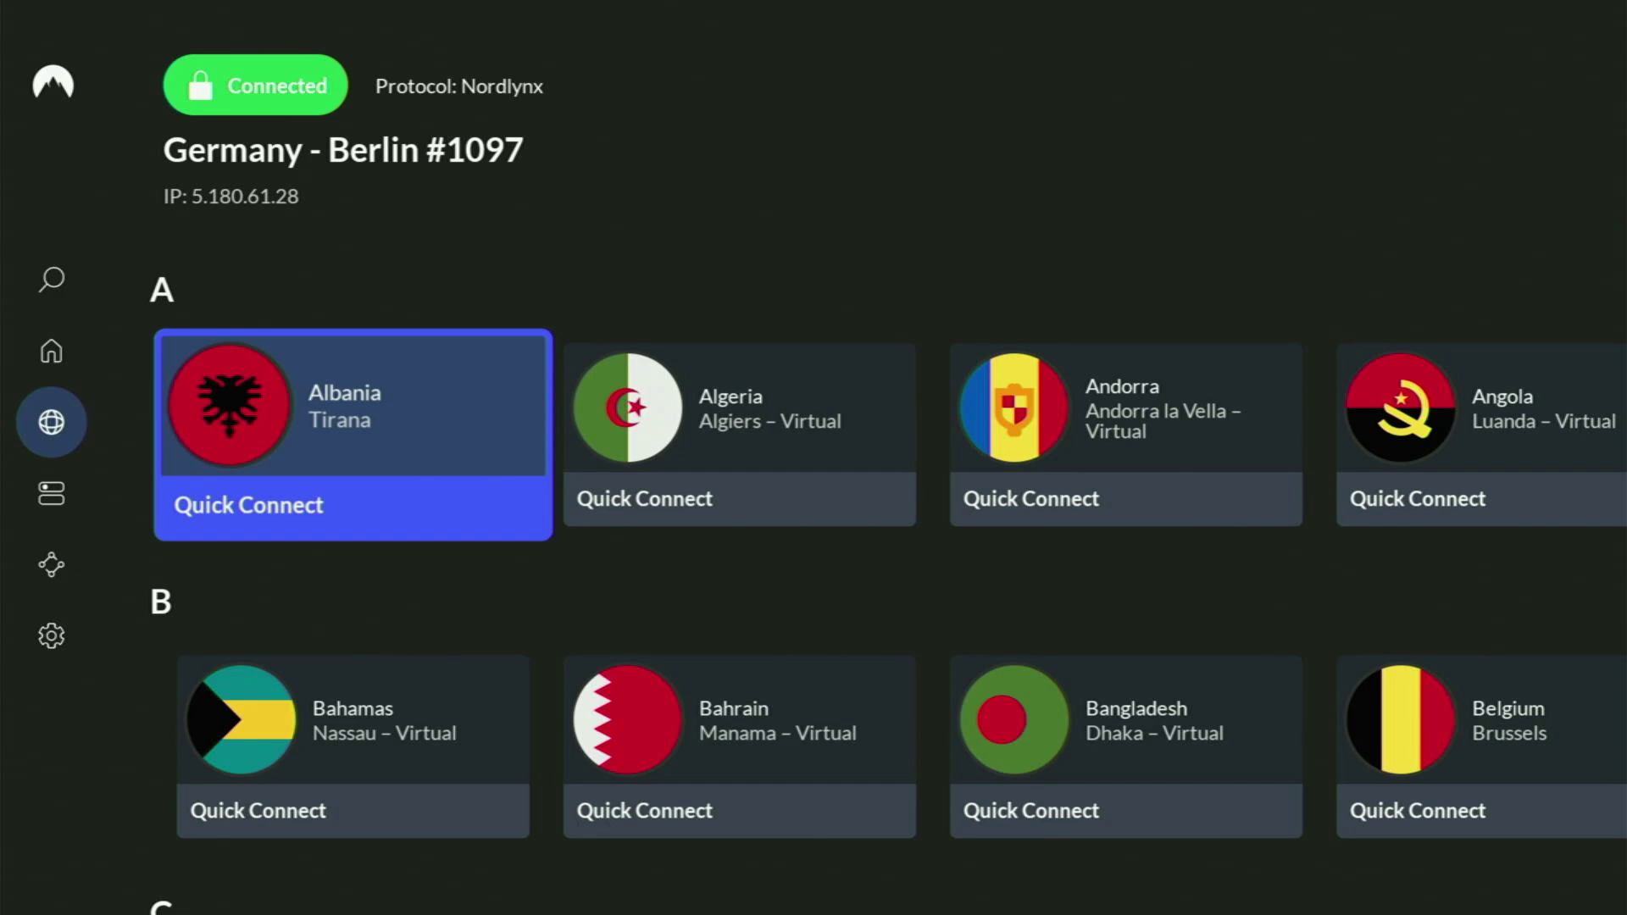
# Leave NordVPN for the Fire TV home screen and launch Downloader.
pyautogui.press('Right')
pyautogui.press('Right')
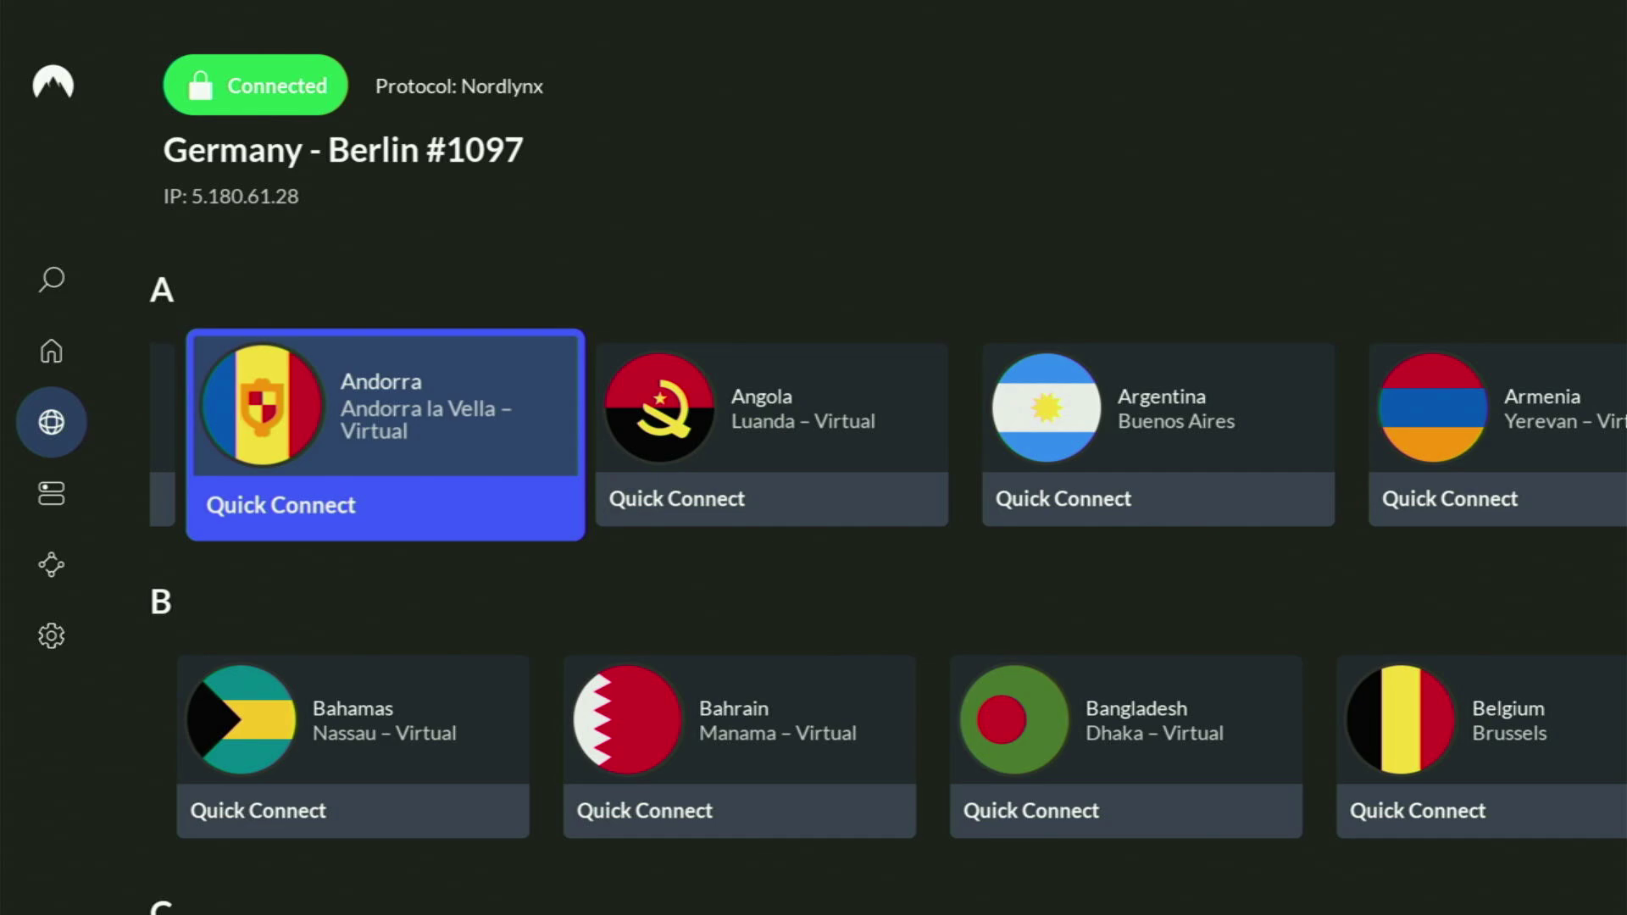
pyautogui.press('Home')
pyautogui.press('Right')
pyautogui.press('Right')
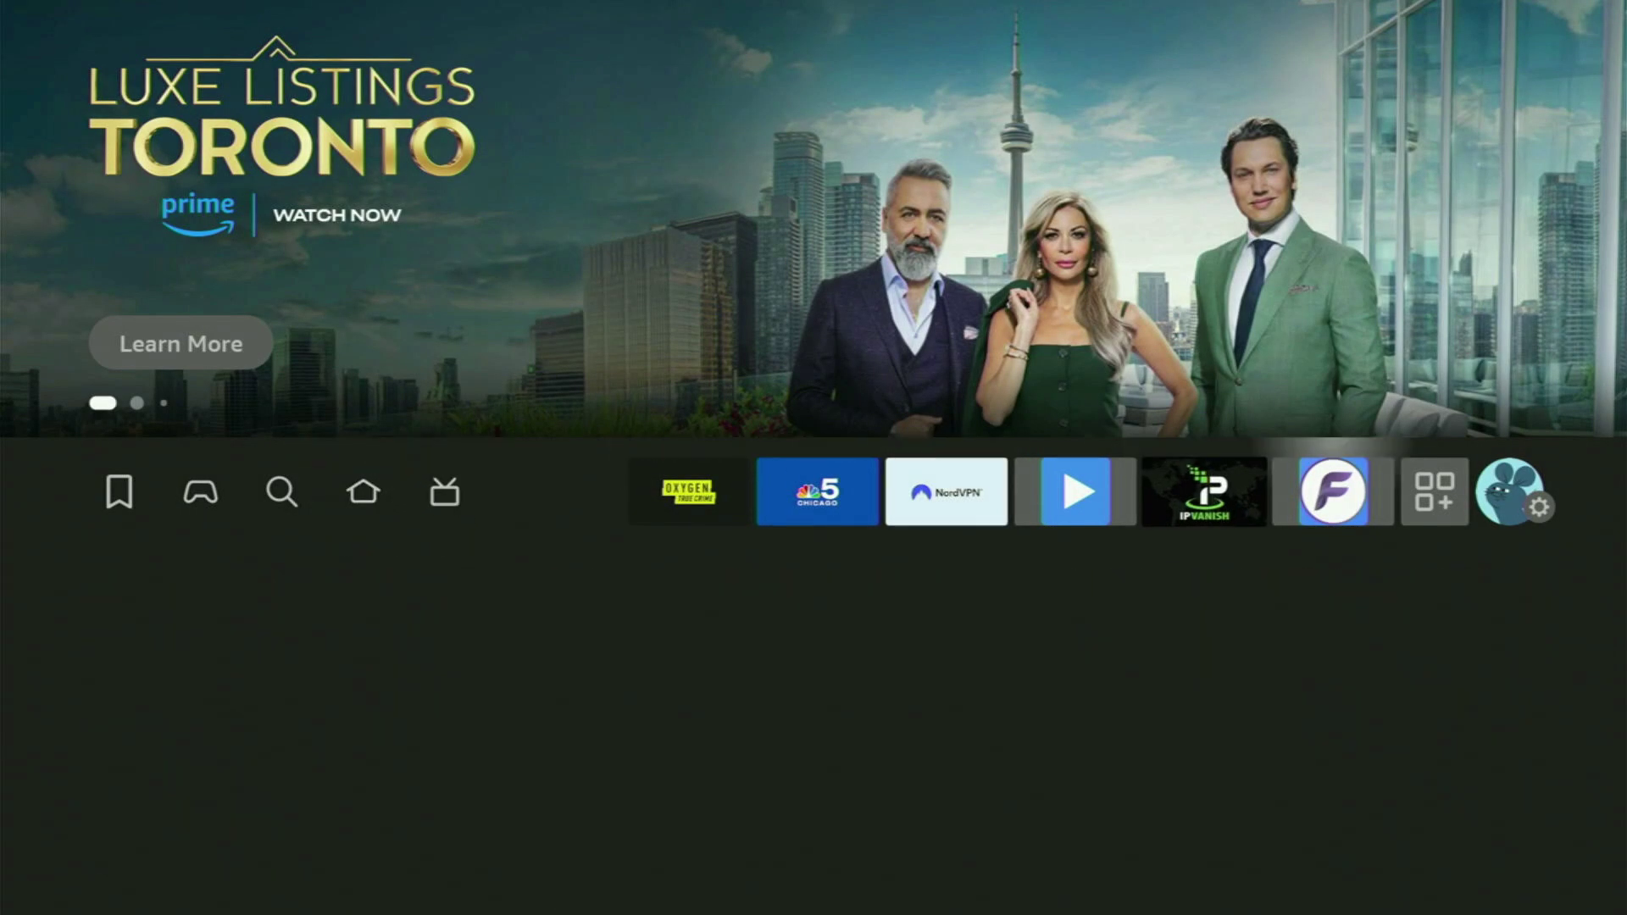
pyautogui.press('Right')
pyautogui.press('Right')
pyautogui.press('Return')
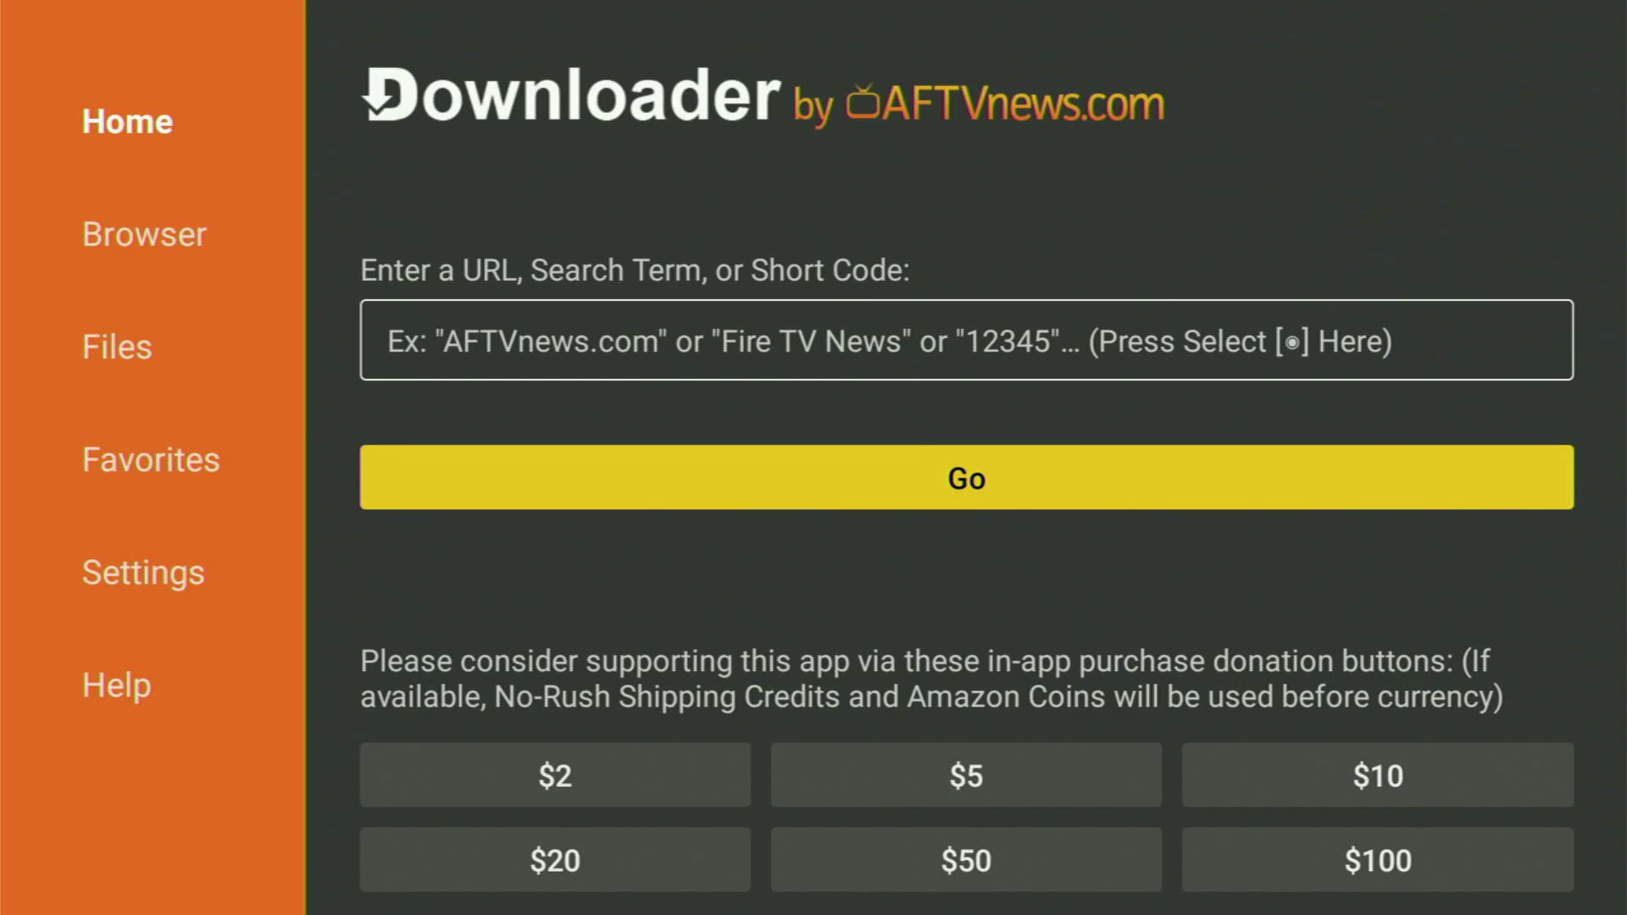
# Open the URL, search term or short code field on Downloader's Home page for editing.
pyautogui.press('Left')
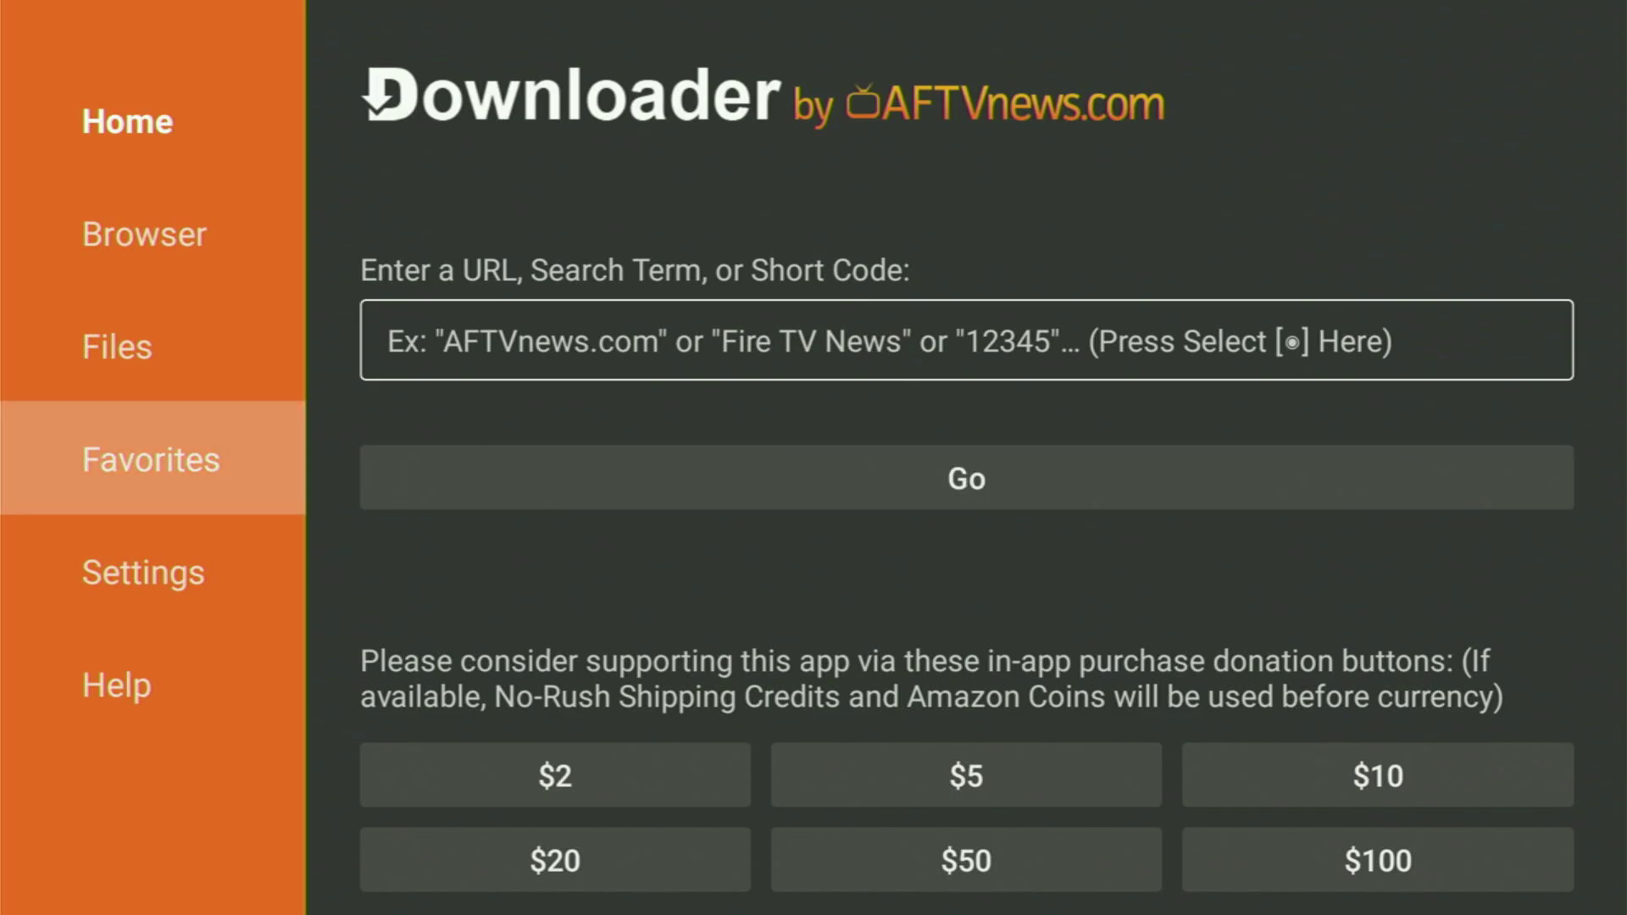
pyautogui.press('Up')
pyautogui.press('Up')
pyautogui.press('Up')
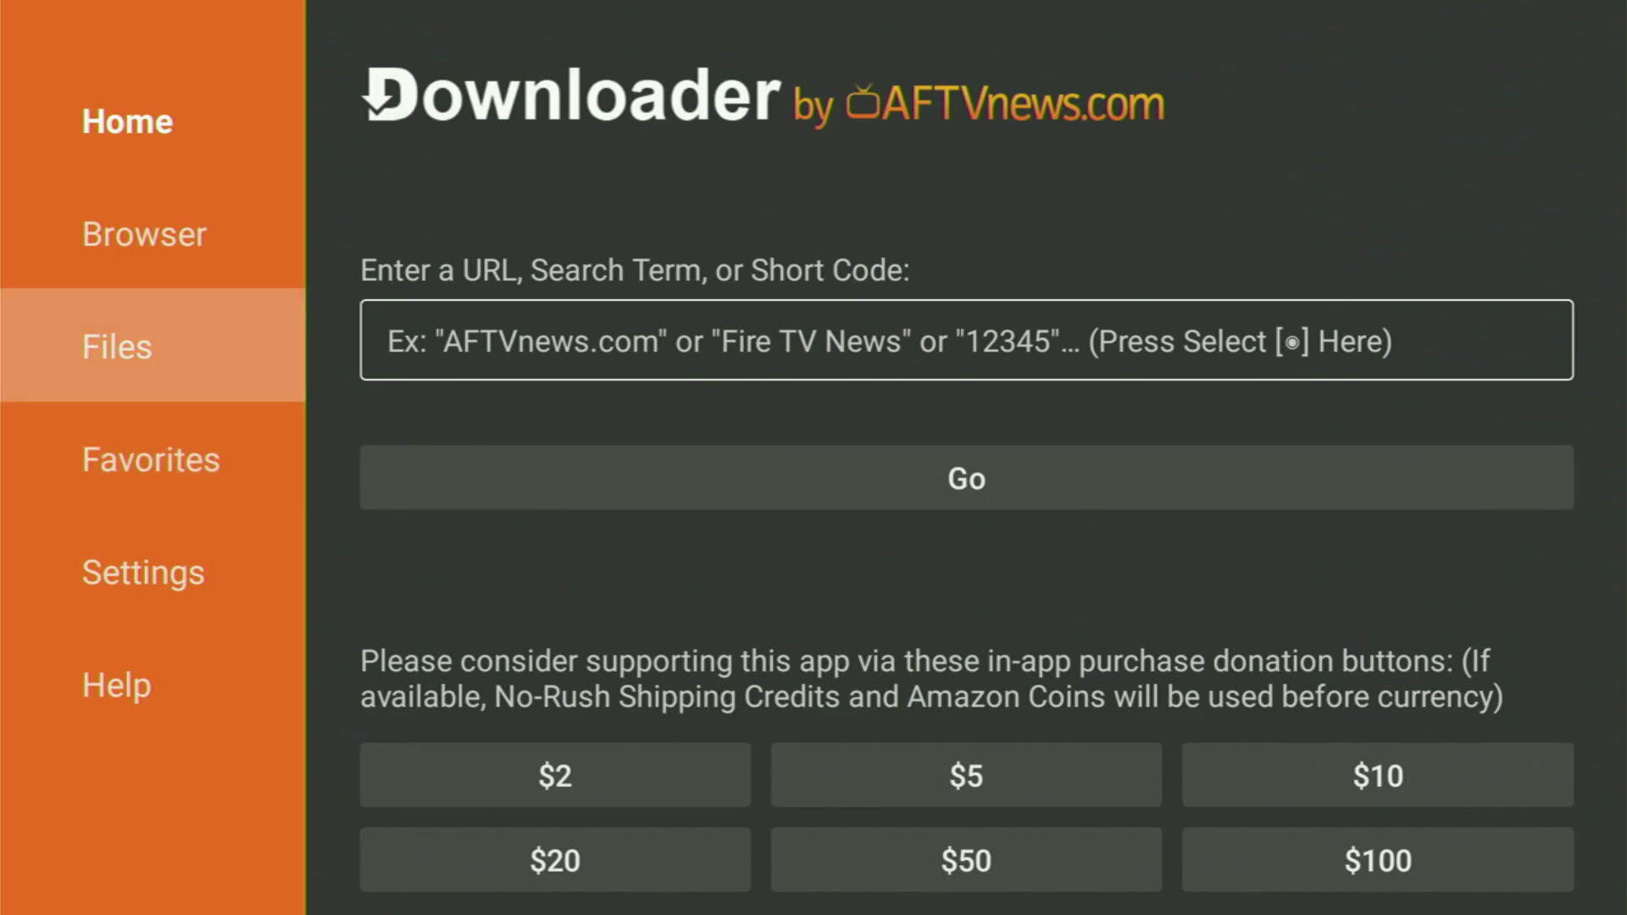
pyautogui.press('Right')
pyautogui.press('Return')
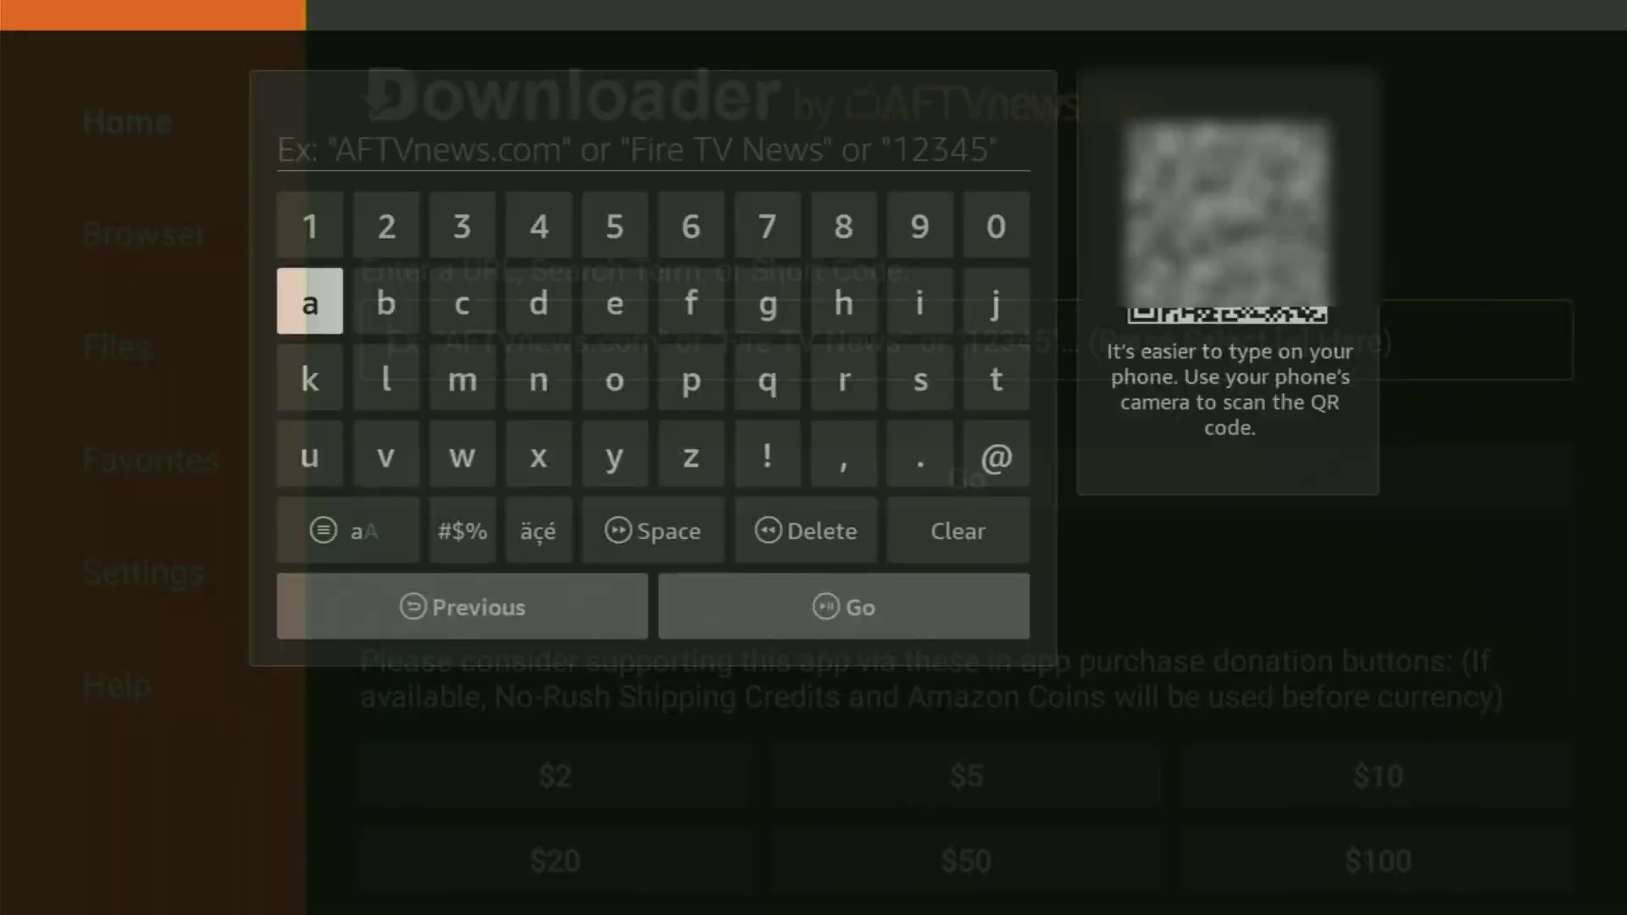
# Enter the short code 594913 in Downloader's URL, search term or short code field.
pyautogui.press('Up')
pyautogui.press('Right')
pyautogui.press('Right')
pyautogui.press('Right')
pyautogui.press('Right')
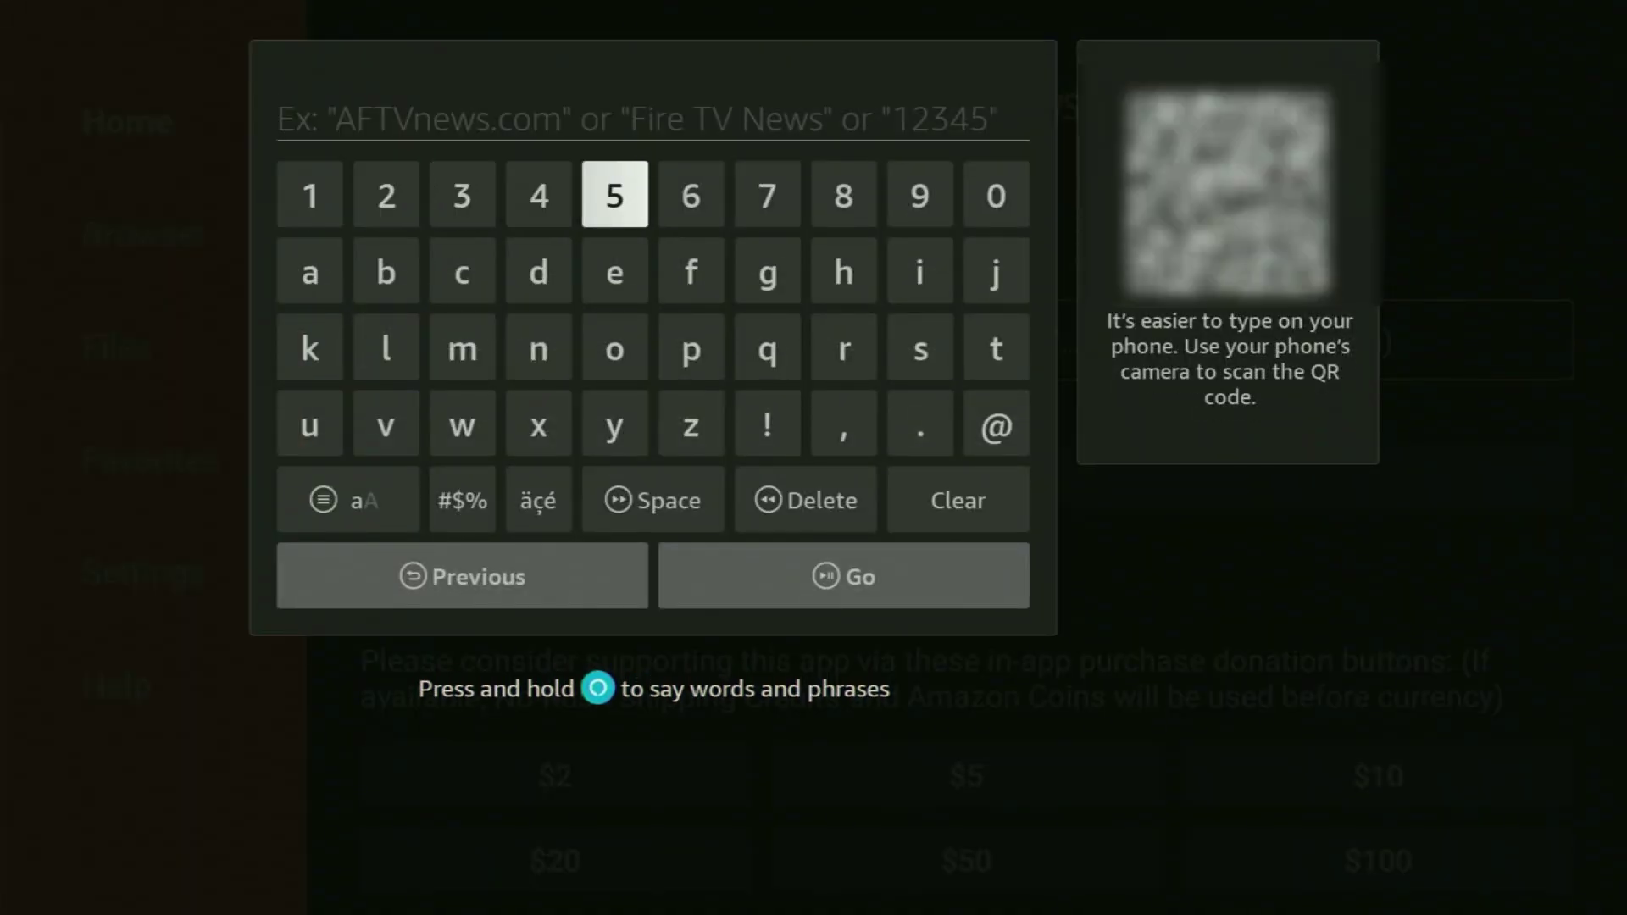
pyautogui.press('Return')
pyautogui.press('Right')
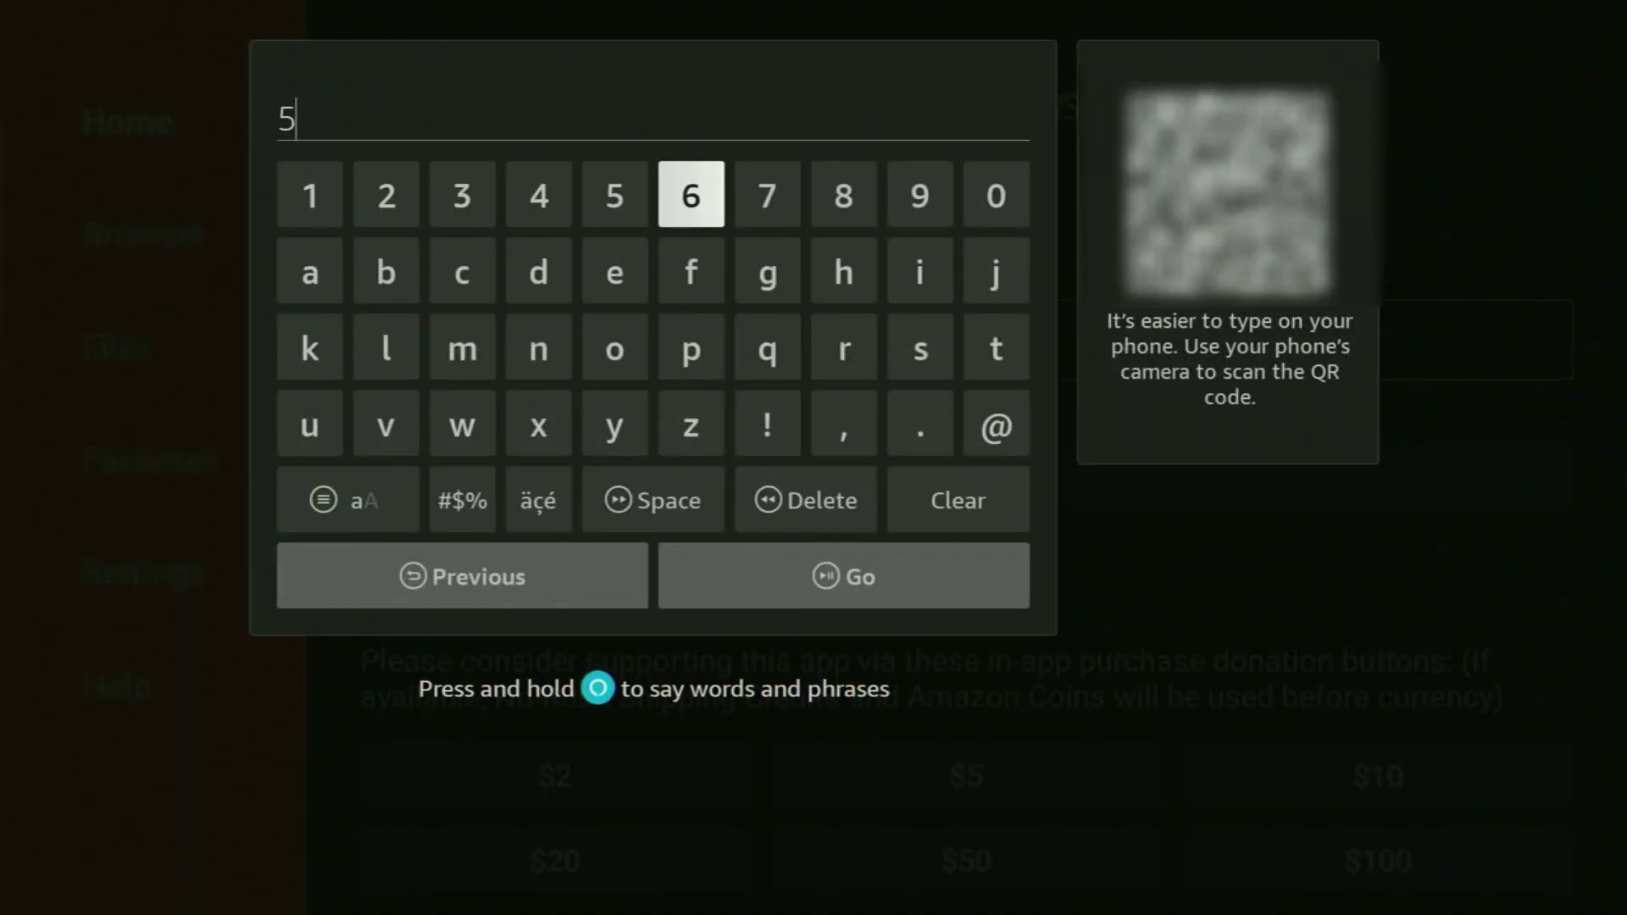
pyautogui.press('Right')
pyautogui.press('Right')
pyautogui.press('Right')
pyautogui.press('Return')
pyautogui.press('Left')
pyautogui.press('Left')
pyautogui.press('Left')
pyautogui.press('Left')
pyautogui.press('Left')
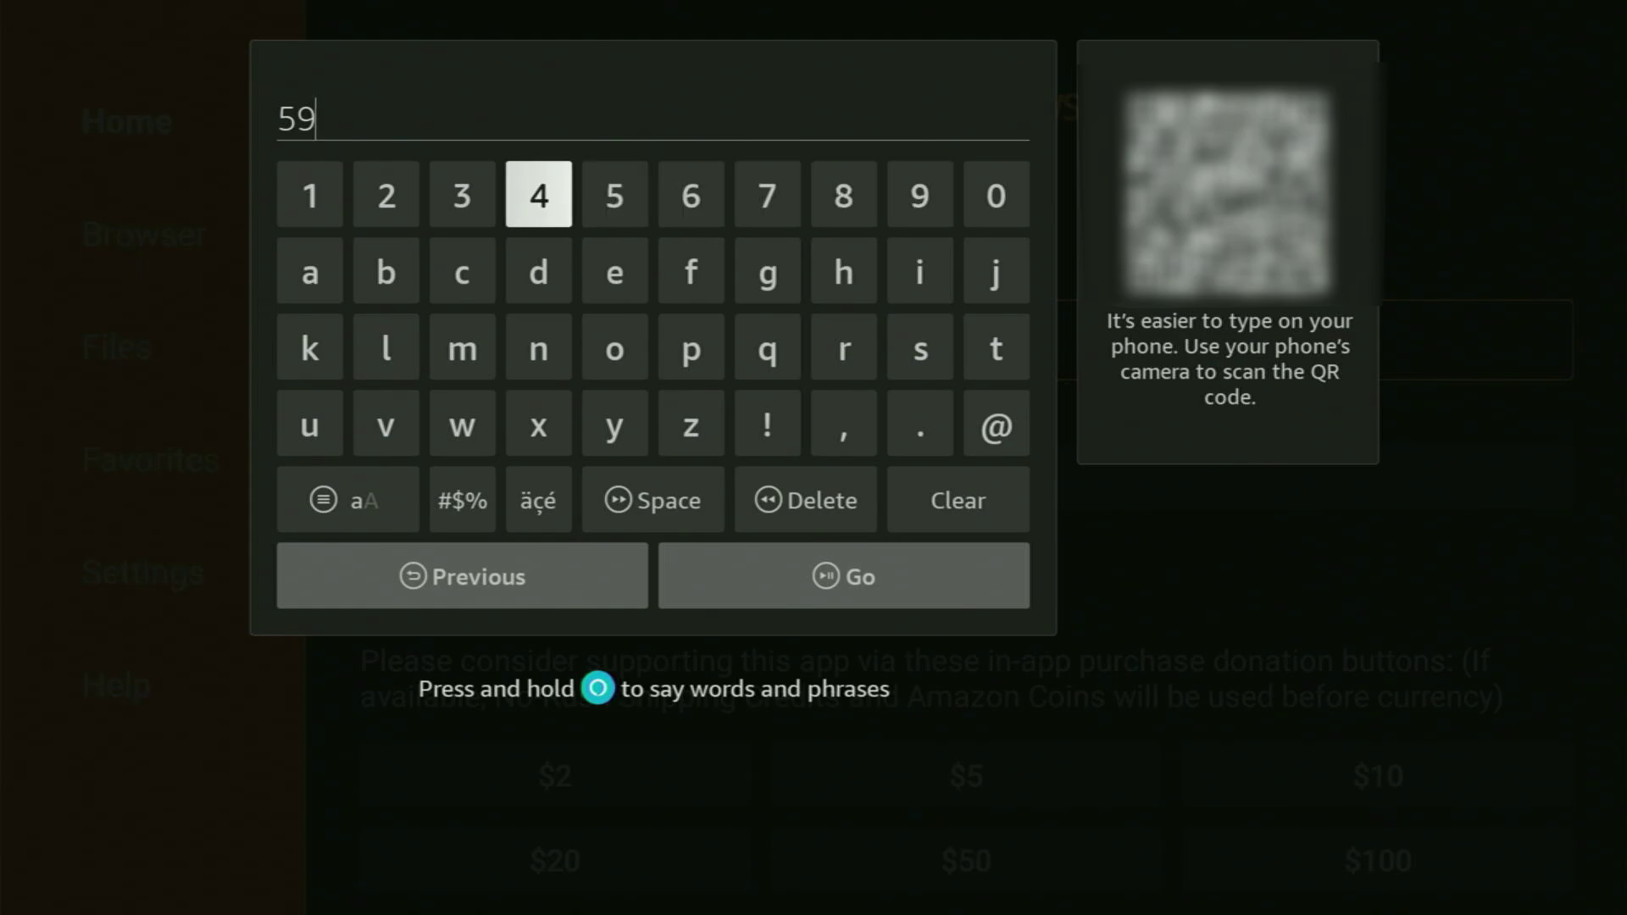
pyautogui.press('Return')
pyautogui.press('Right')
pyautogui.press('Right')
pyautogui.press('Right')
pyautogui.press('Right')
pyautogui.press('Right')
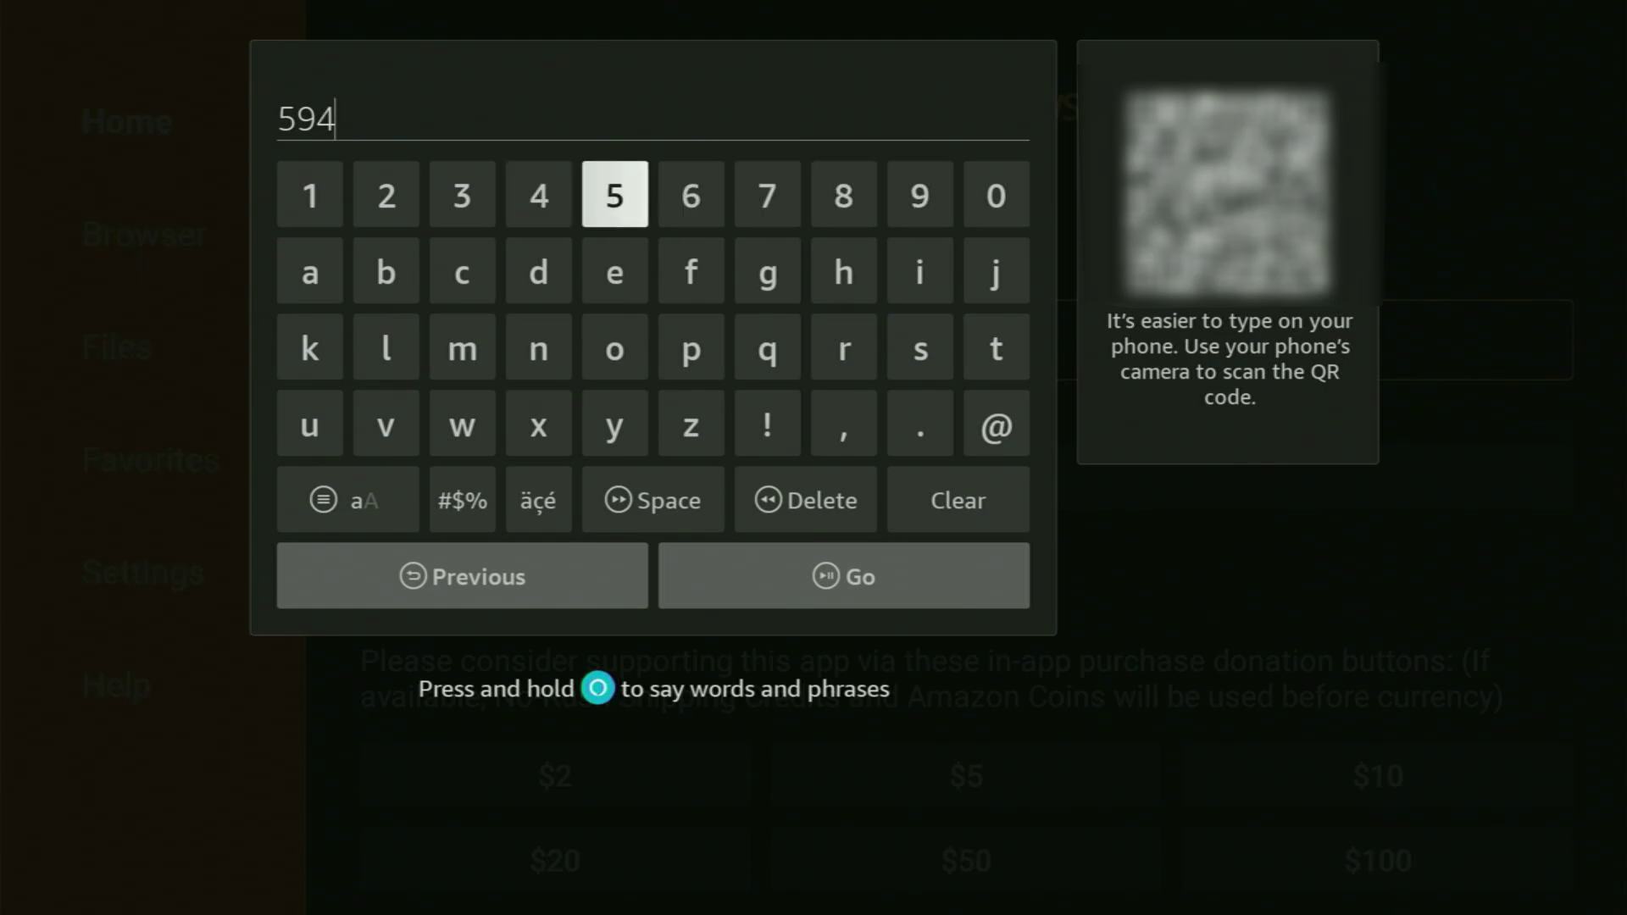
pyautogui.press('Return')
pyautogui.press('Right')
pyautogui.press('Right')
pyautogui.press('Return')
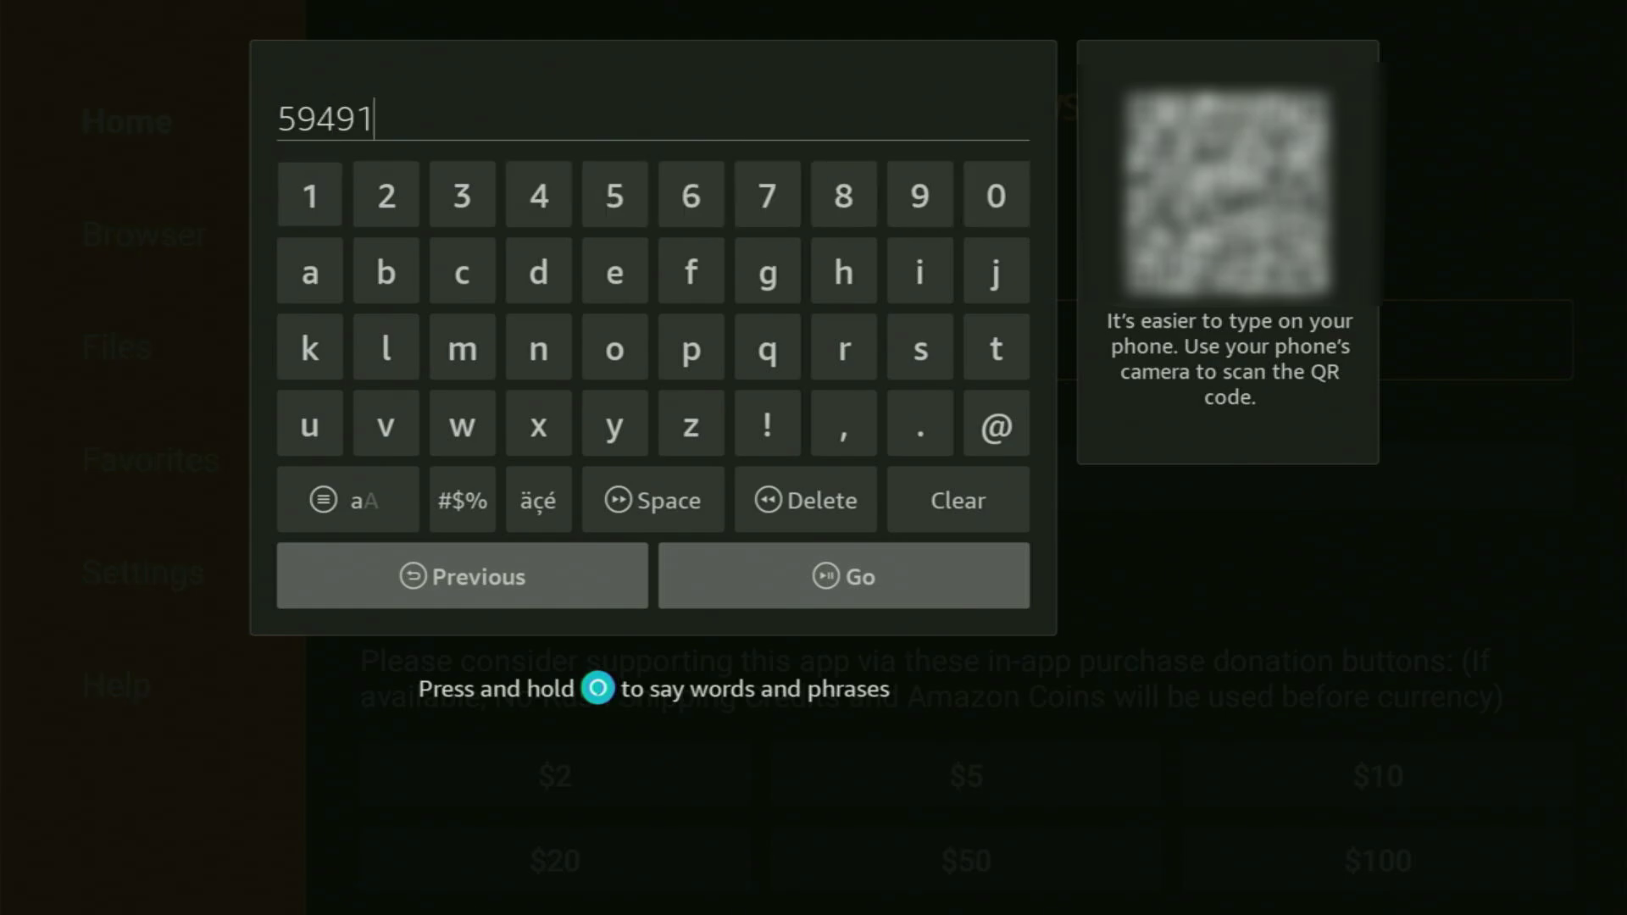
pyautogui.press('Right')
pyautogui.press('Right')
pyautogui.press('Return')
# Submit the entered short code so Downloader fetches the StbEmu (Pro) app file.
pyautogui.press('Down')
pyautogui.press('Down')
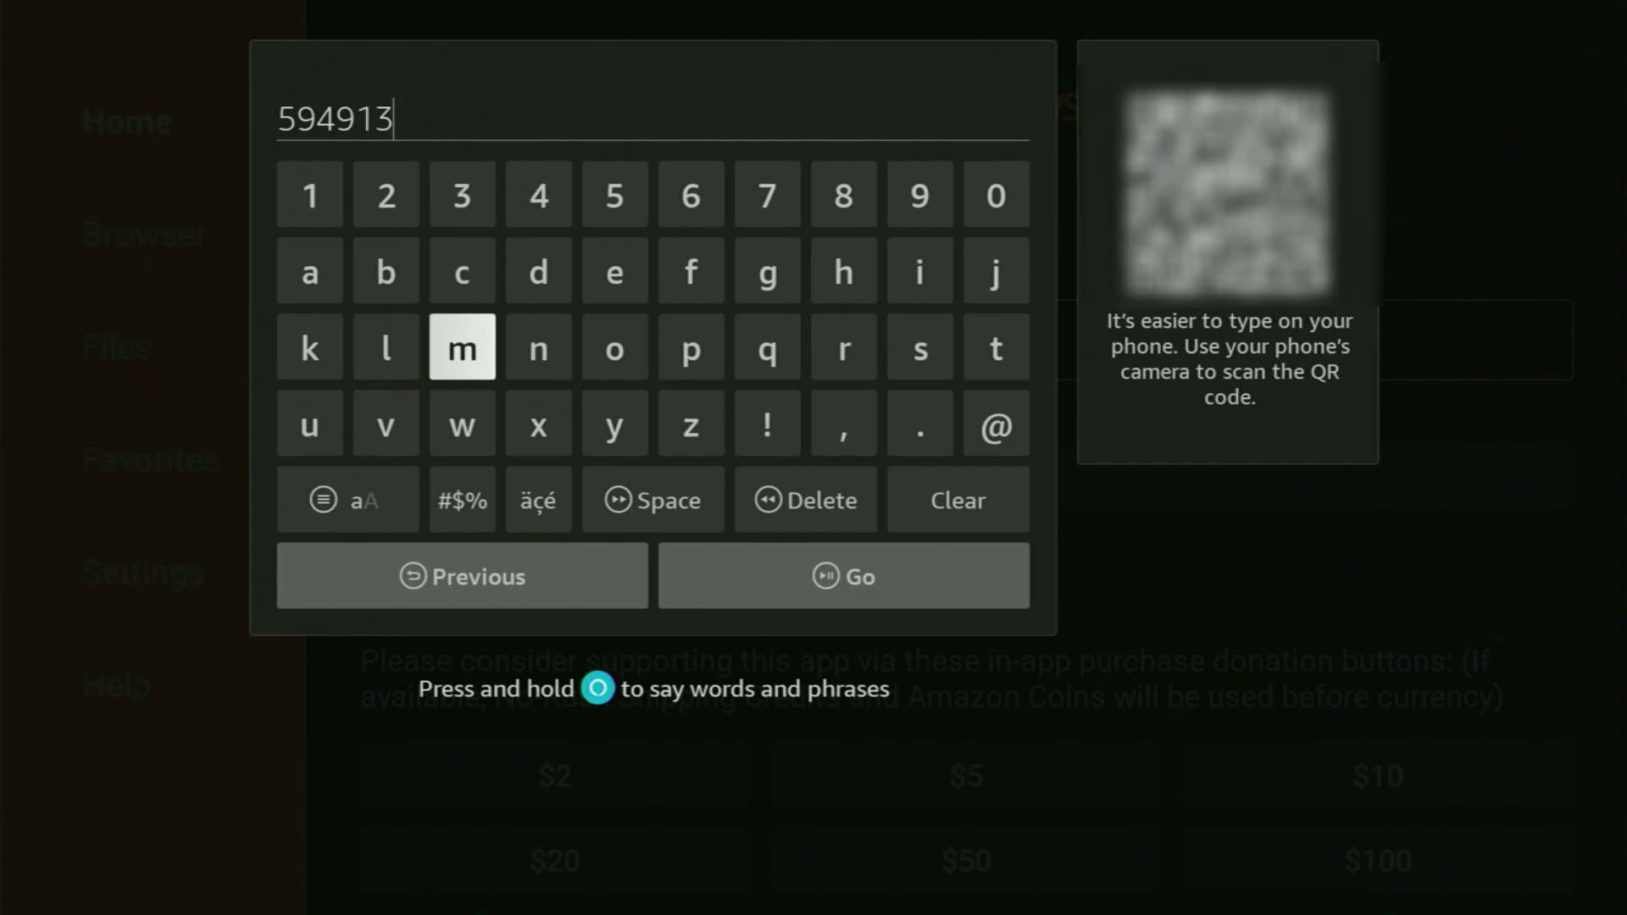
pyautogui.press('Down')
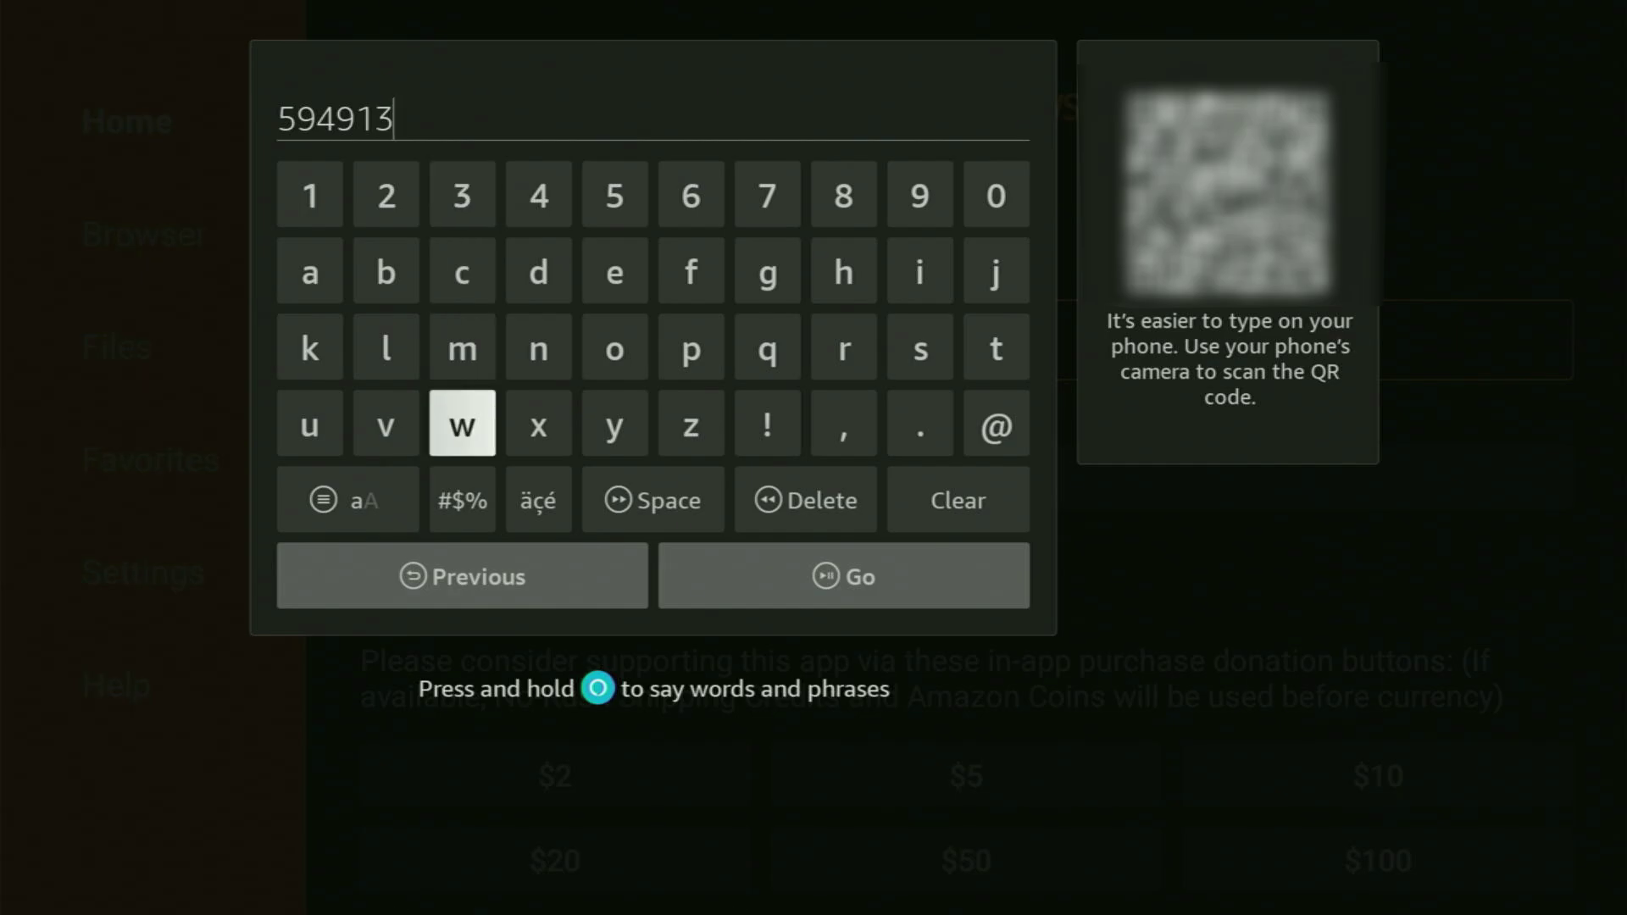
pyautogui.press('Down')
pyautogui.press('Down')
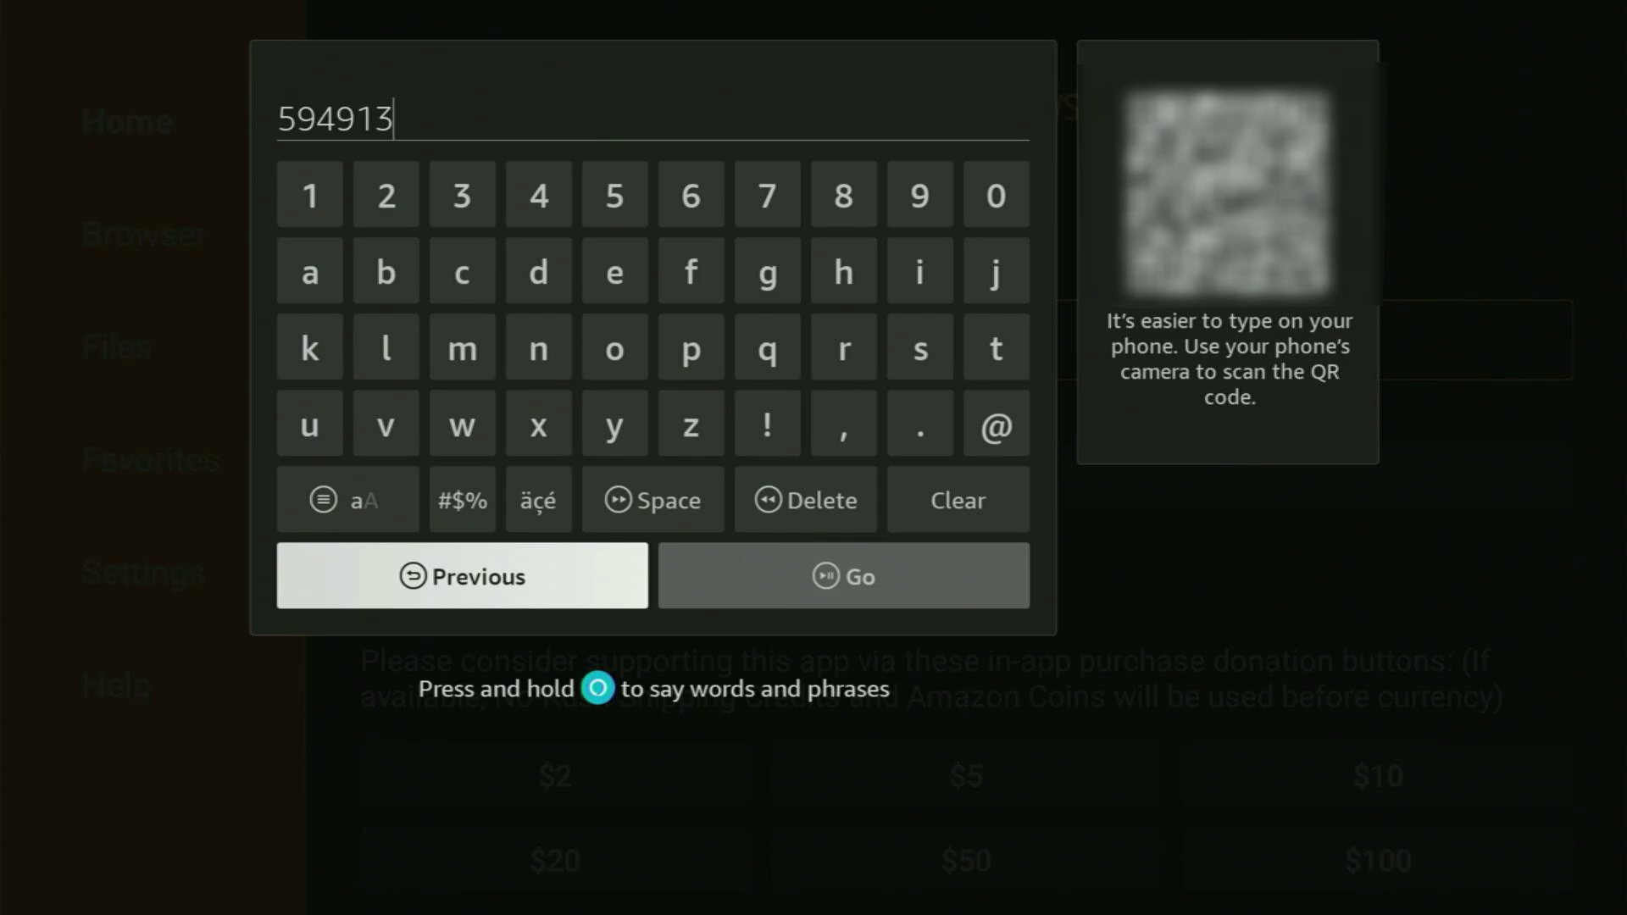
pyautogui.press('Right')
pyautogui.press('Return')
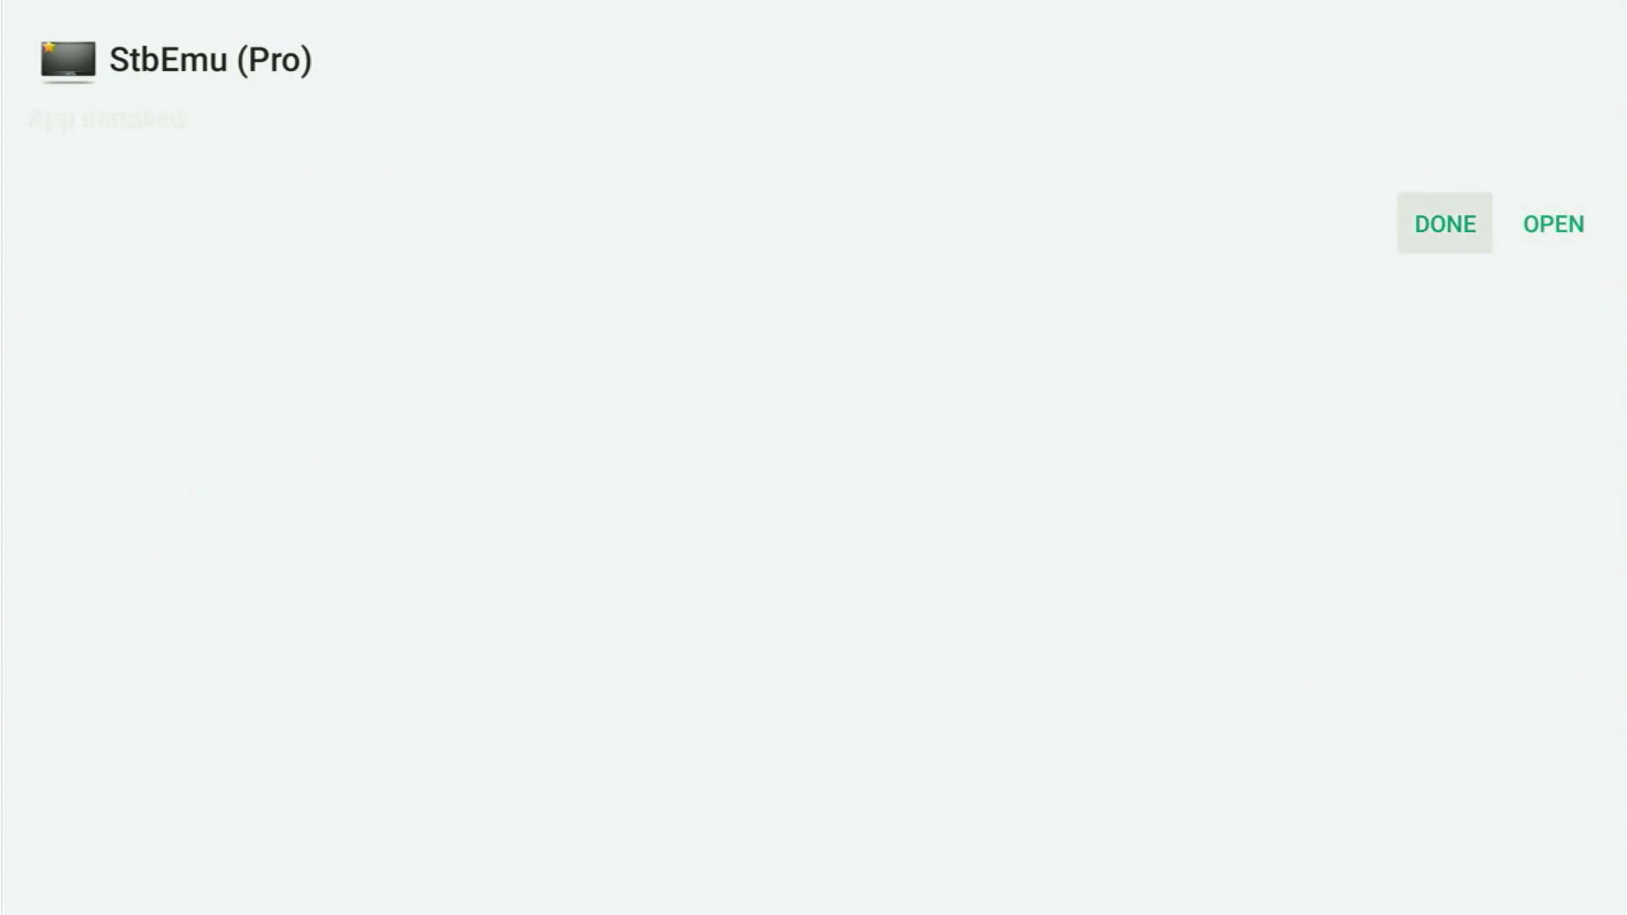
# Finish the StbEmu (Pro) installation and return to Downloader without opening the app.
pyautogui.press('Right')
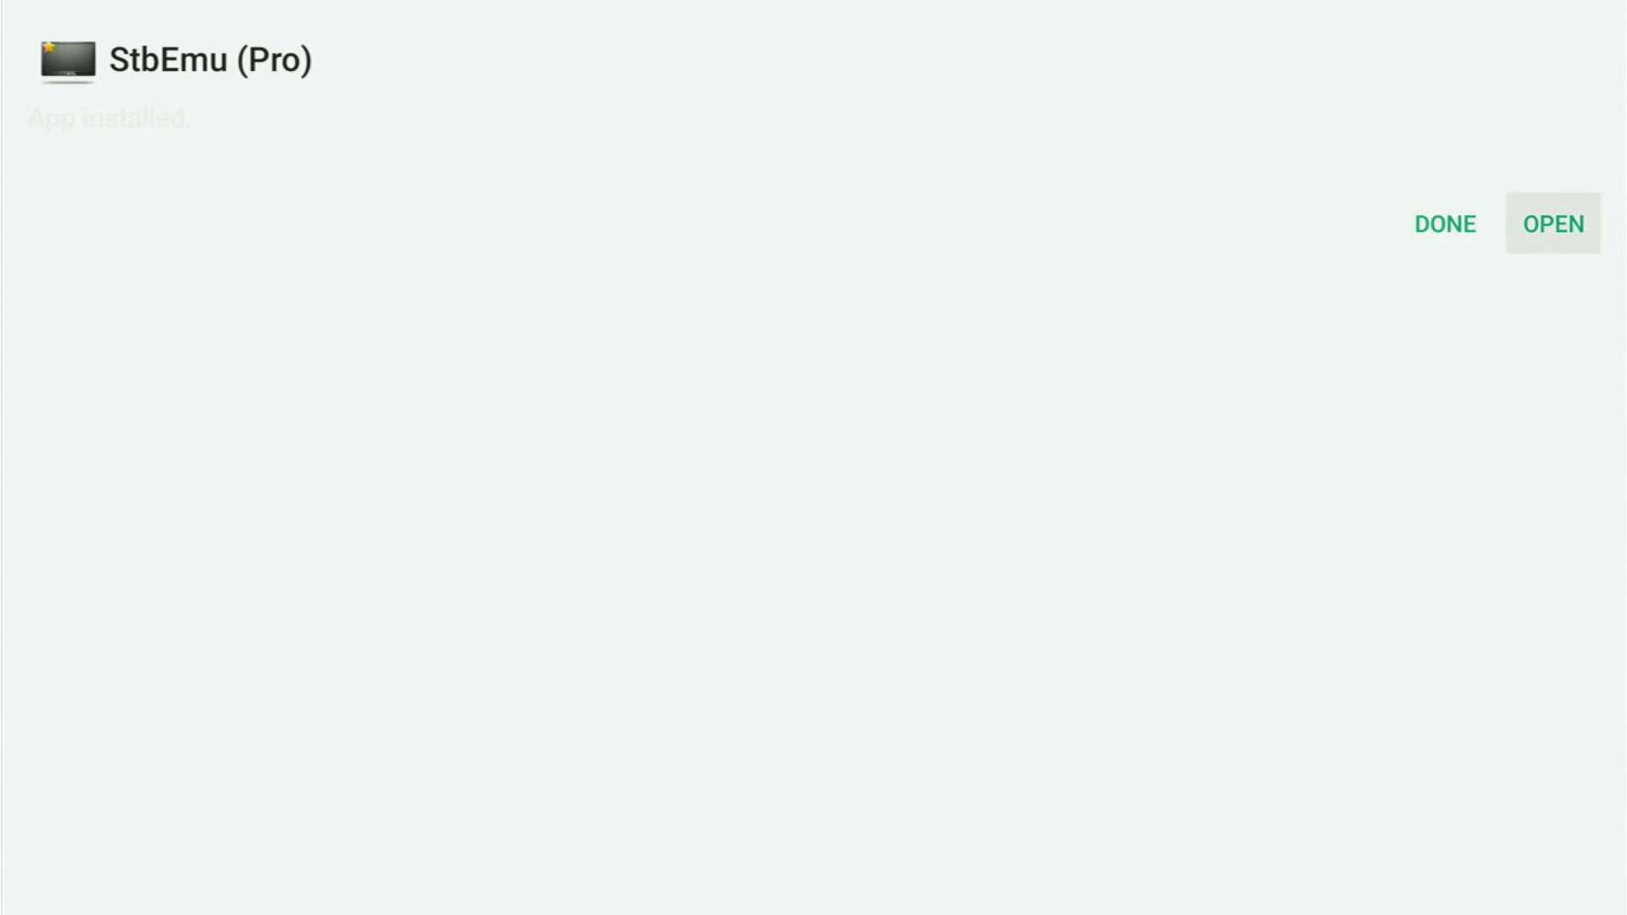
pyautogui.press('Left')
pyautogui.press('Return')
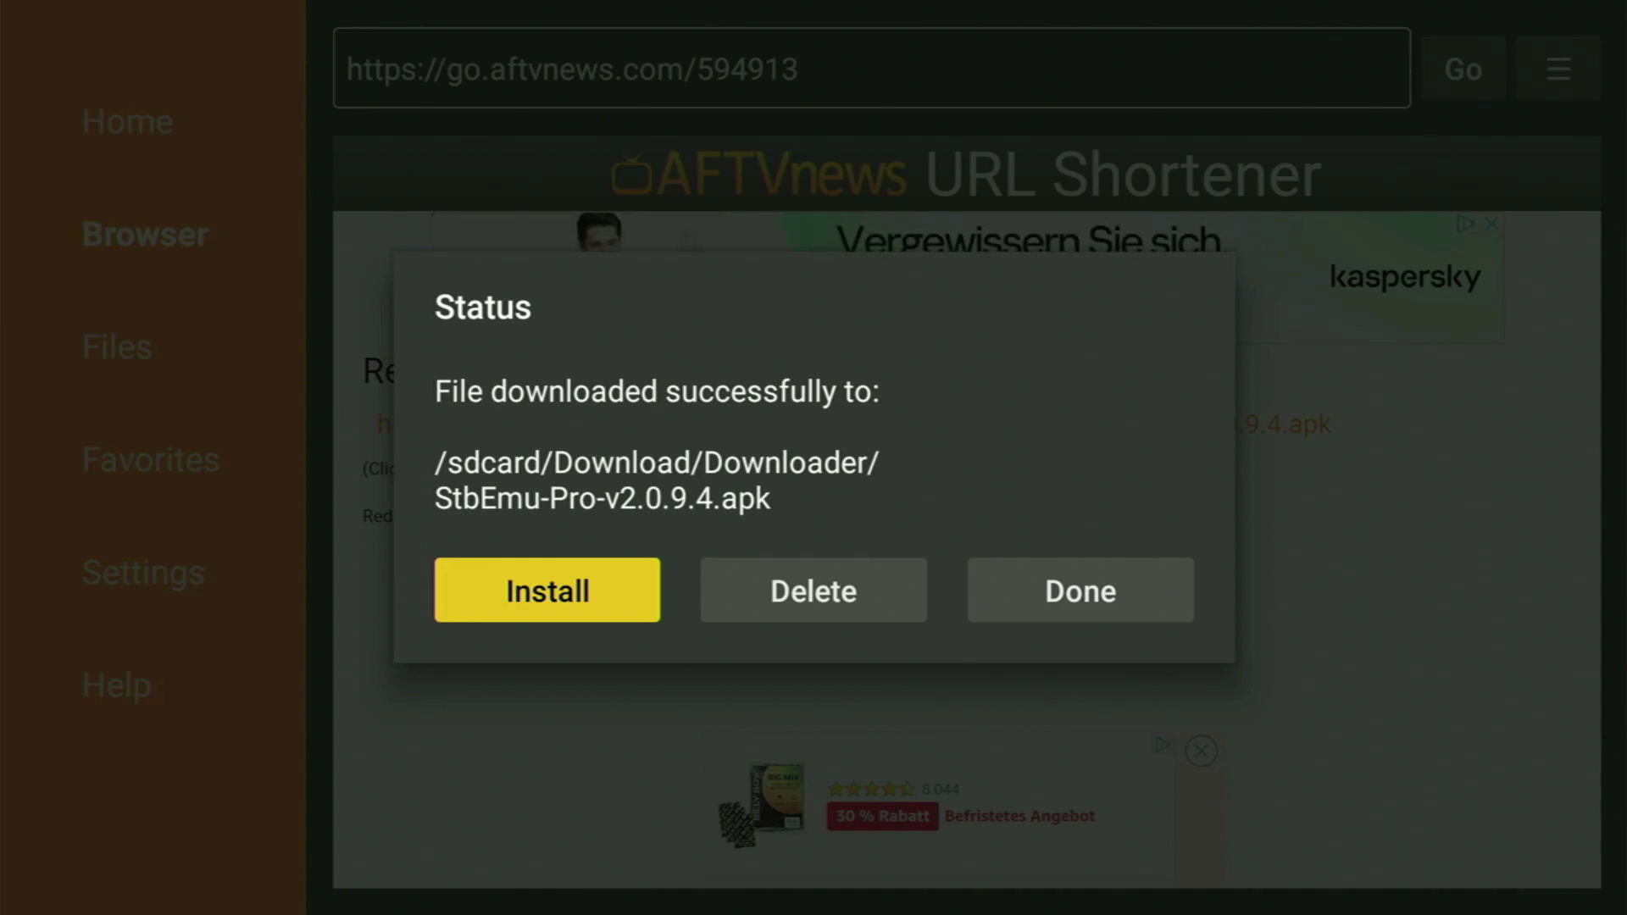
# Delete the downloaded installer file StbEmu-Pro-v2.0.9.4.apk and confirm its removal.
pyautogui.press('Right')
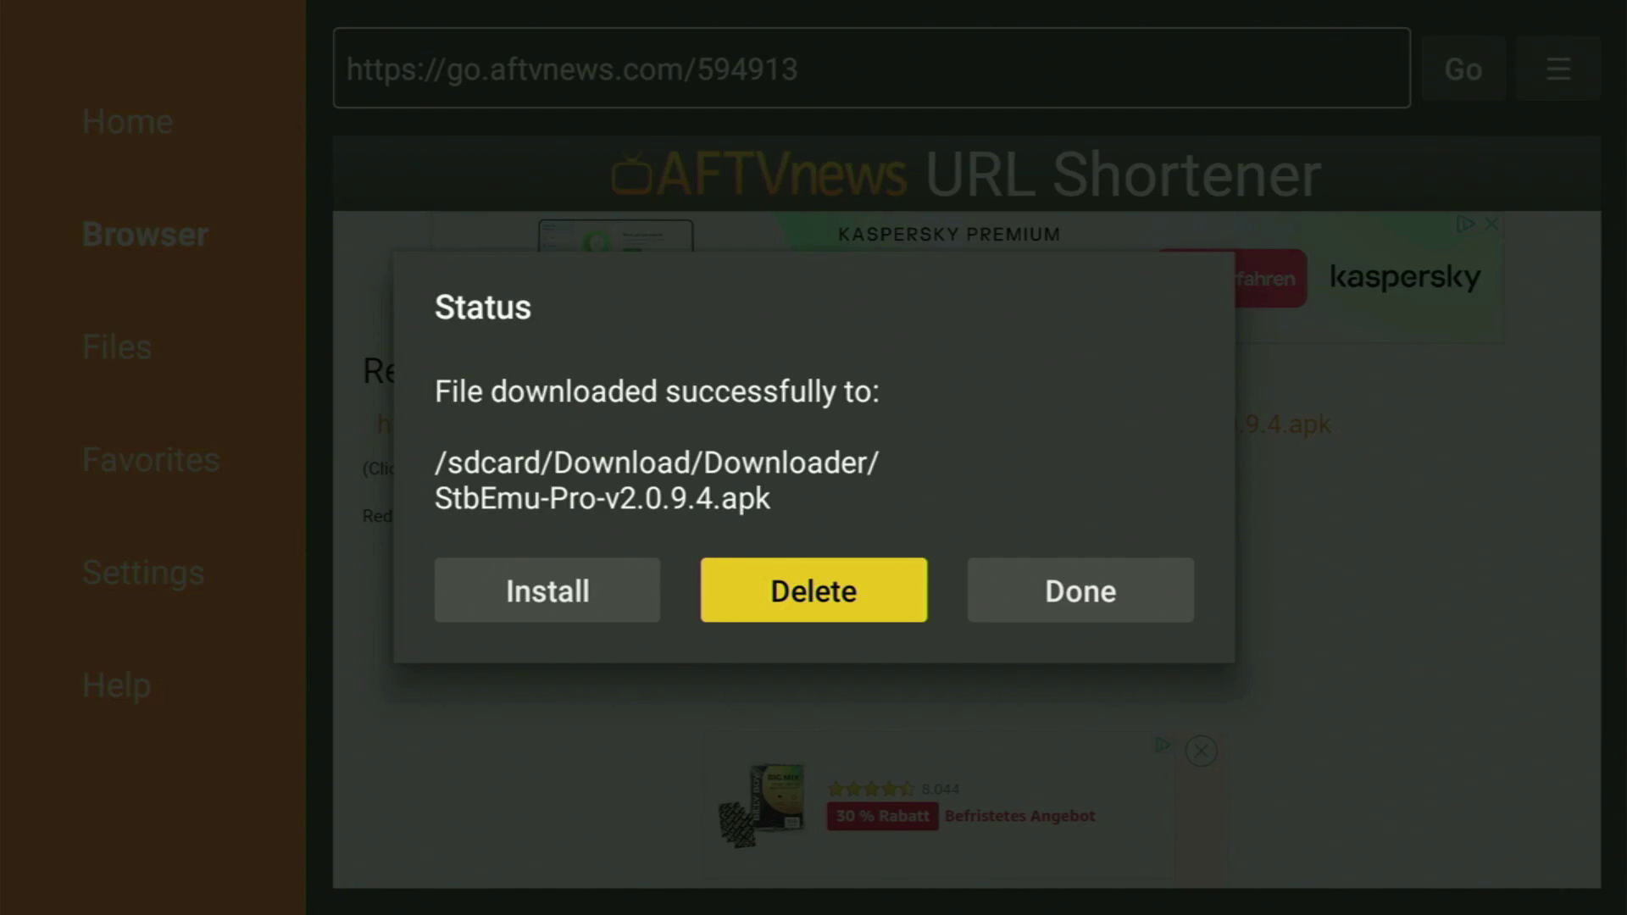
pyautogui.press('Return')
pyautogui.press('Return')
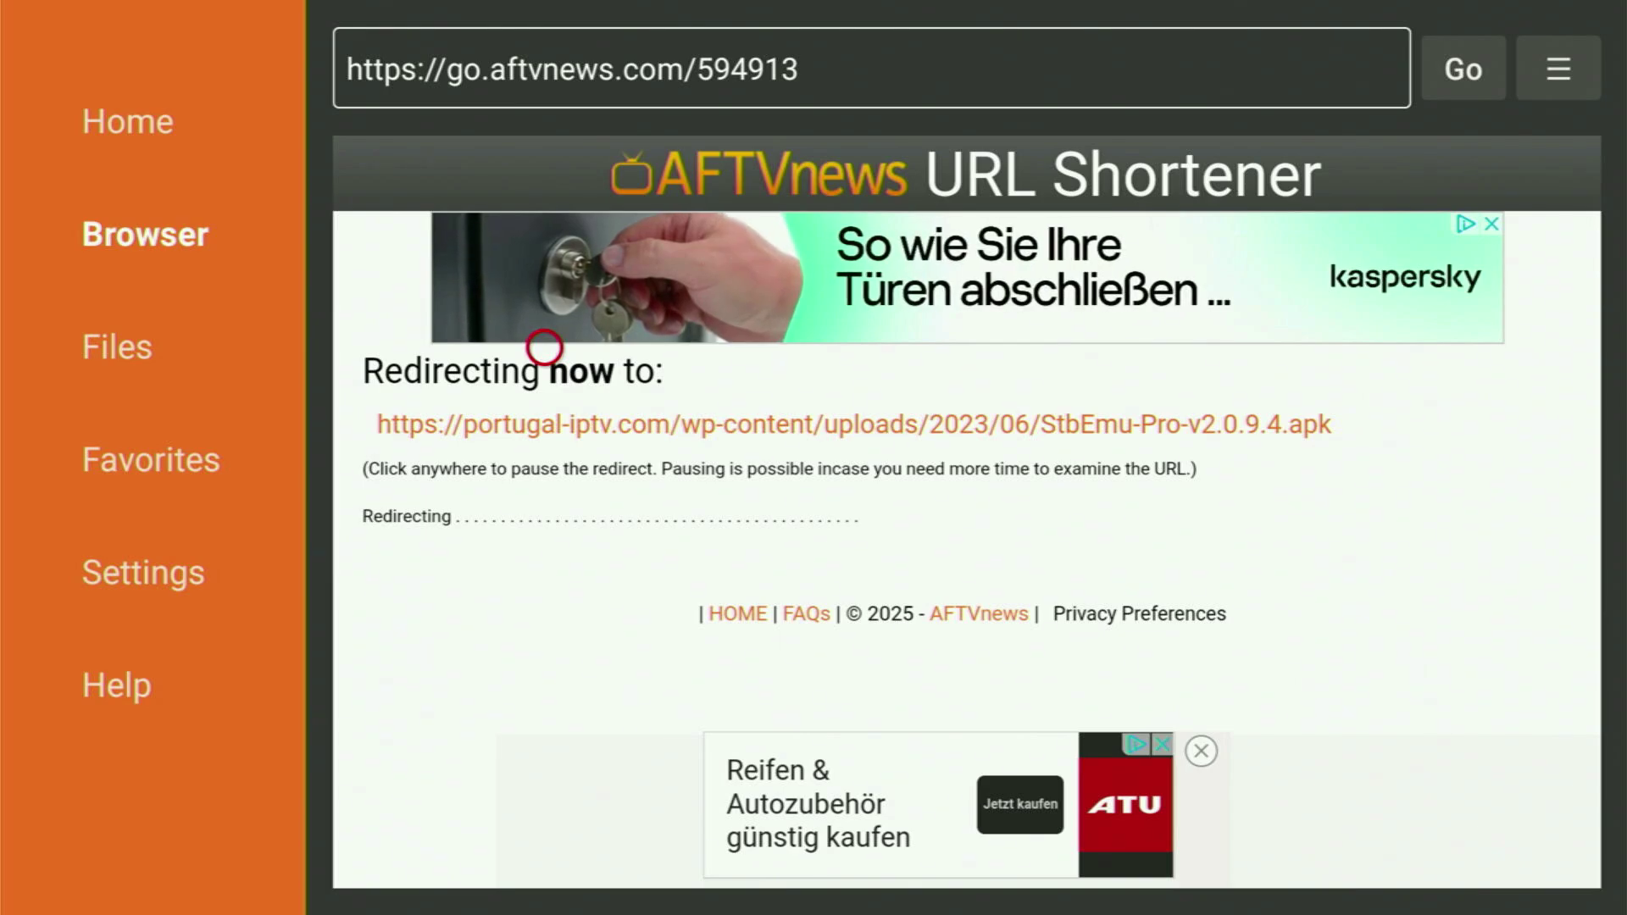
# Show Downloader's Files page to check which downloaded installer files are stored.
pyautogui.press('Left')
pyautogui.press('Down')
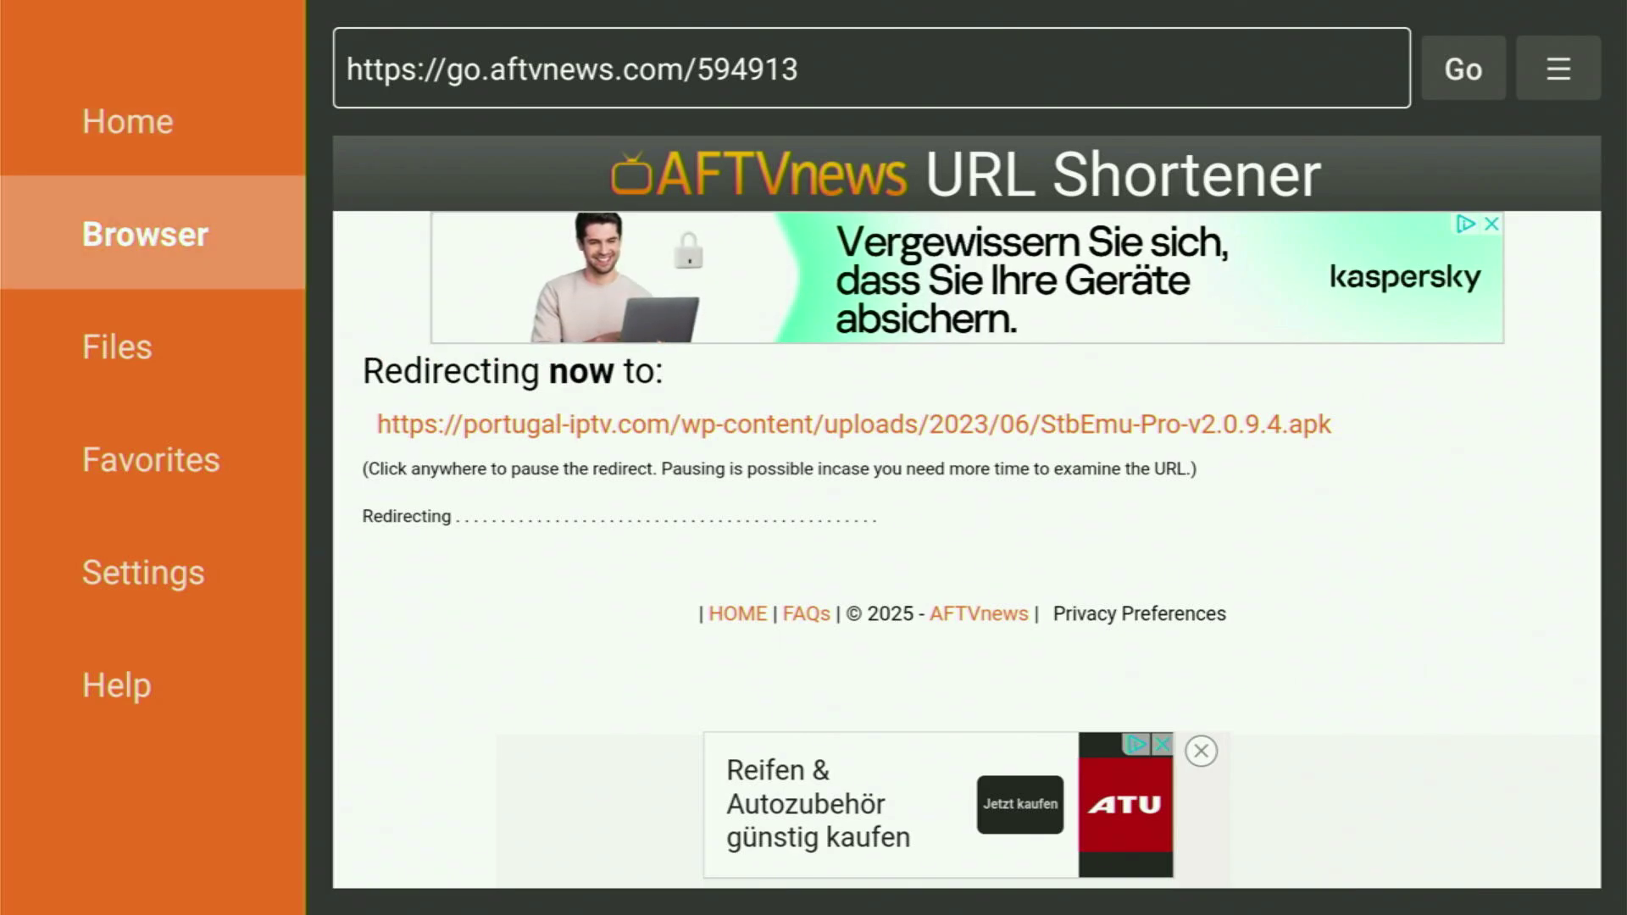
pyautogui.press('Down')
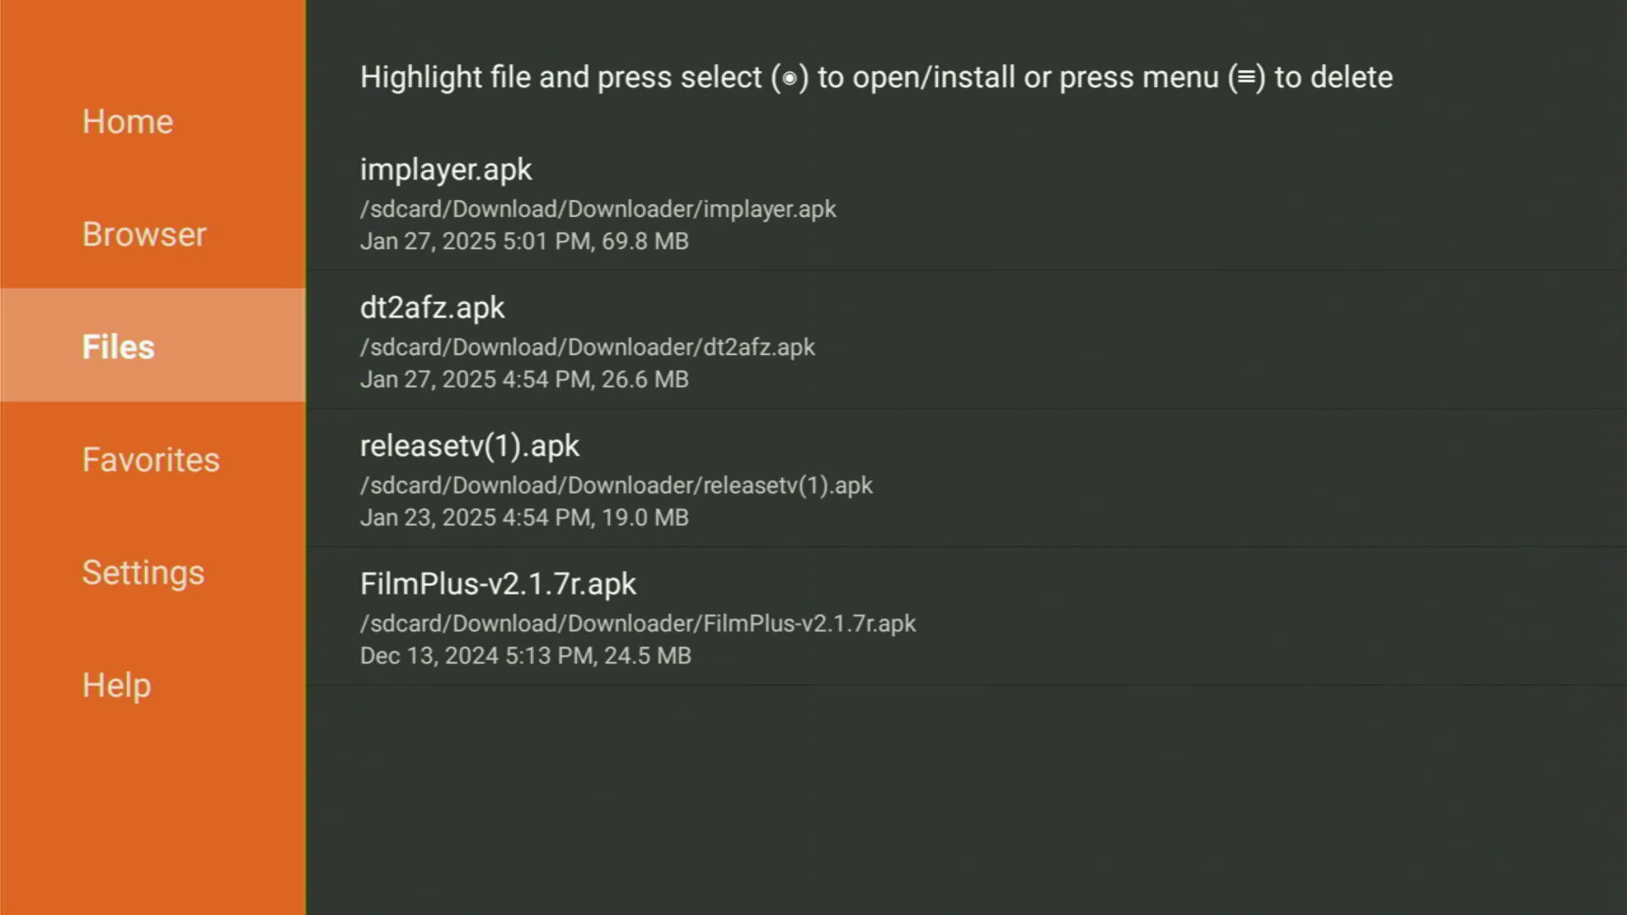
# Leave Downloader for the Fire TV home screen and open the full Your Apps & Channels list.
pyautogui.press('Home')
pyautogui.press('Right')
pyautogui.press('Right')
pyautogui.press('Right')
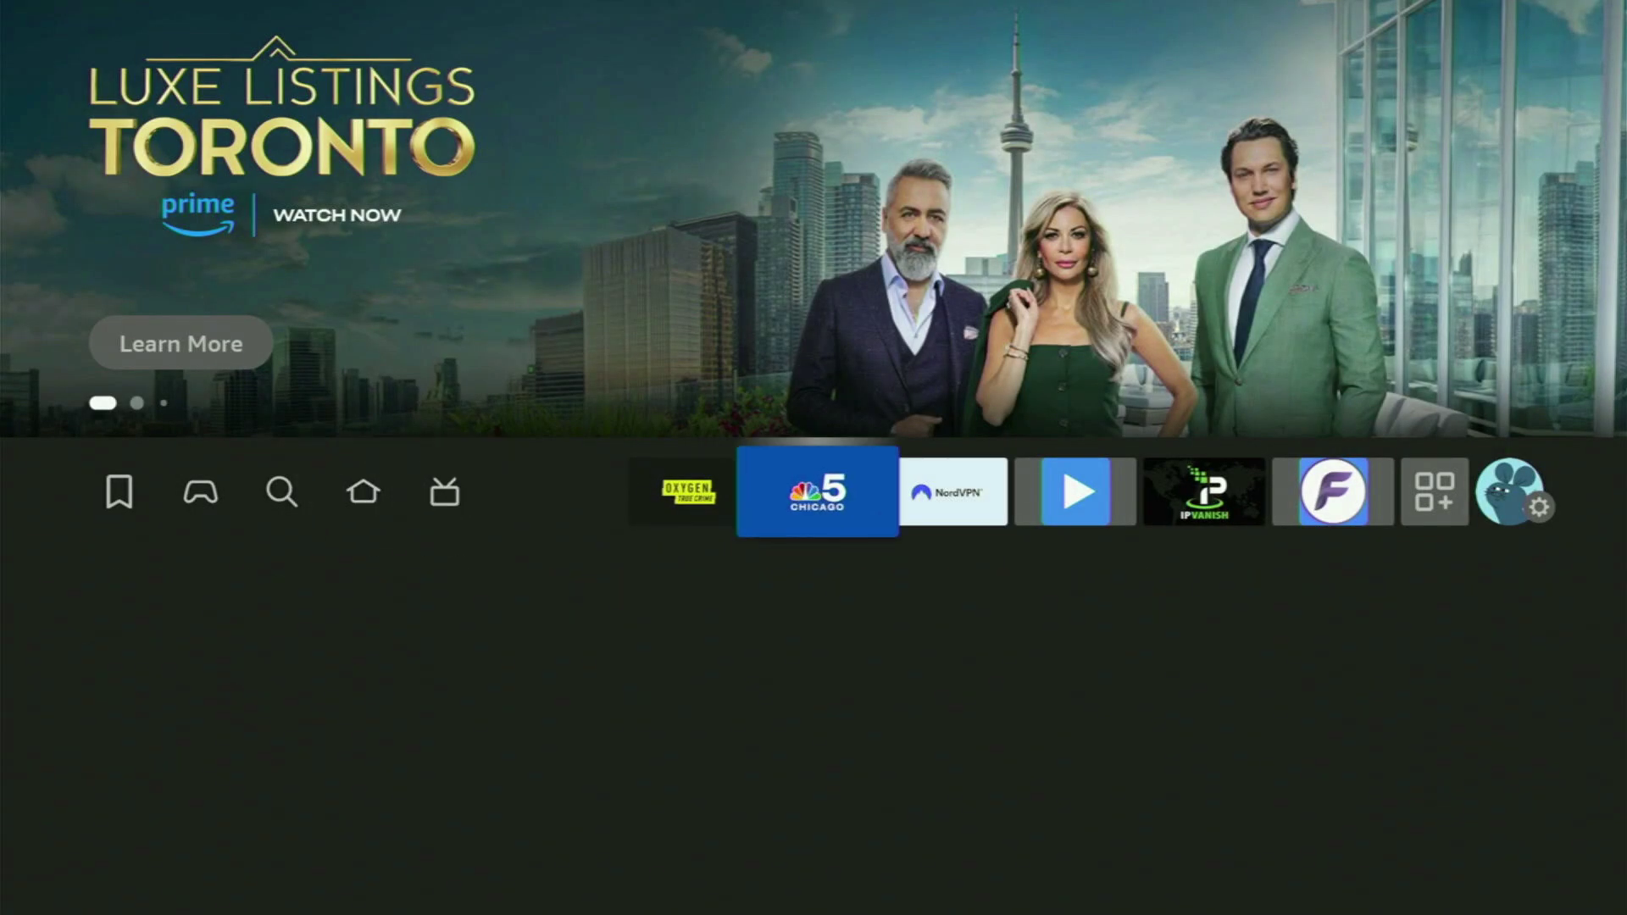
pyautogui.press('Right')
pyautogui.press('Right')
pyautogui.press('Right')
pyautogui.press('Right')
pyautogui.press('Right')
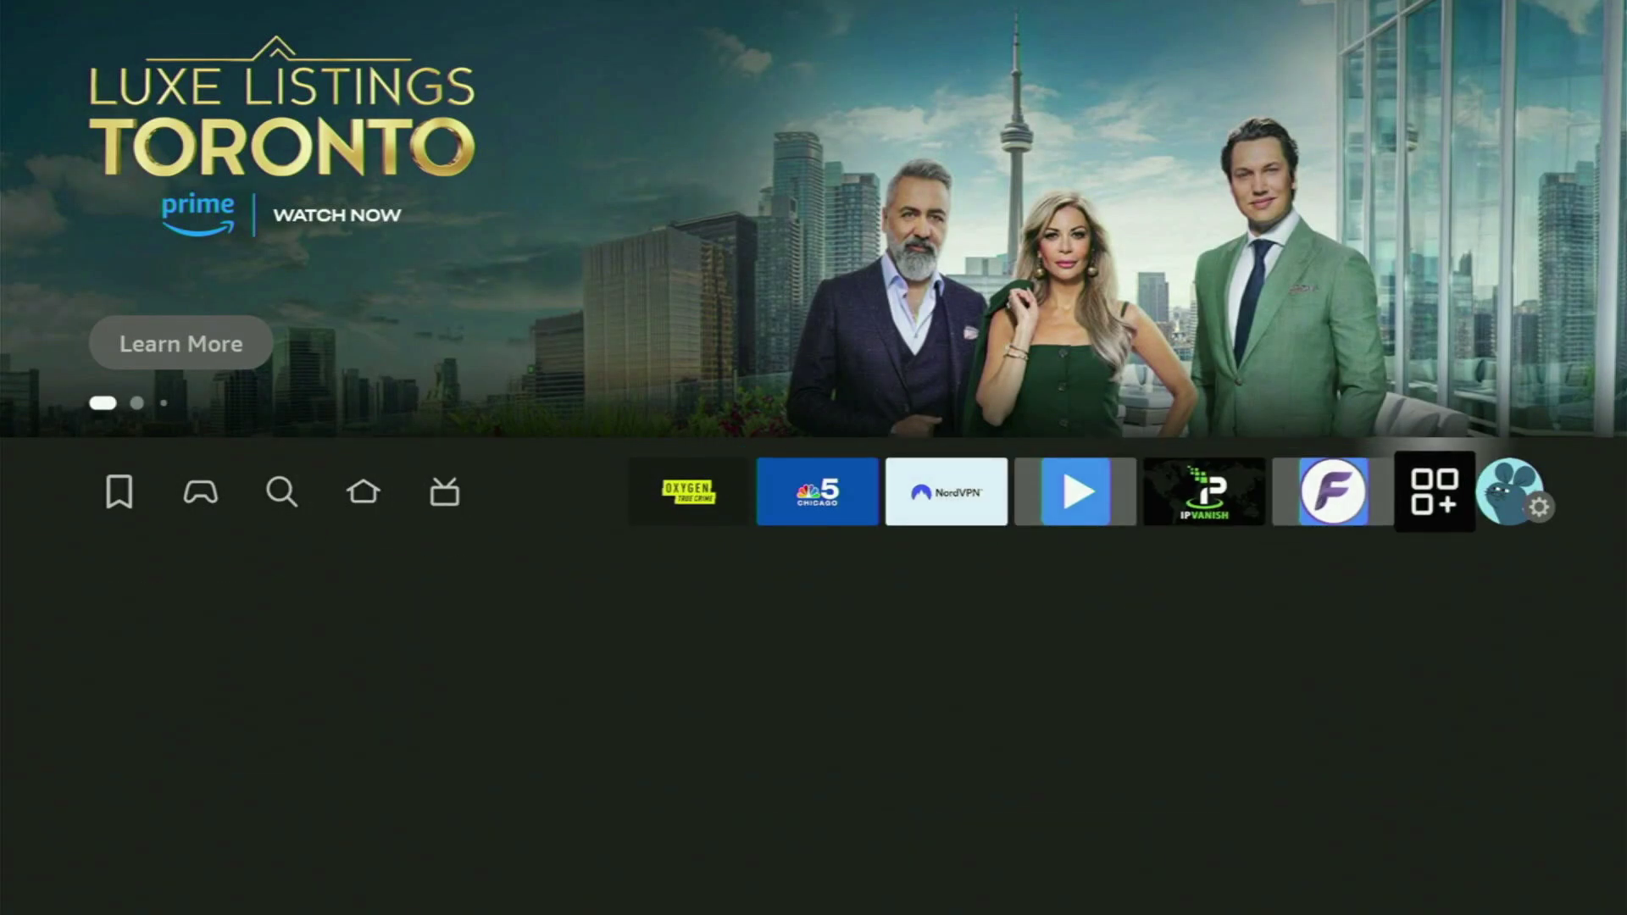
pyautogui.press('Return')
# Move the StbEmu (Pro) app to the front of Your Apps & Channels.
pyautogui.press('Down')
pyautogui.press('Down')
pyautogui.press('Right')
pyautogui.press('Right')
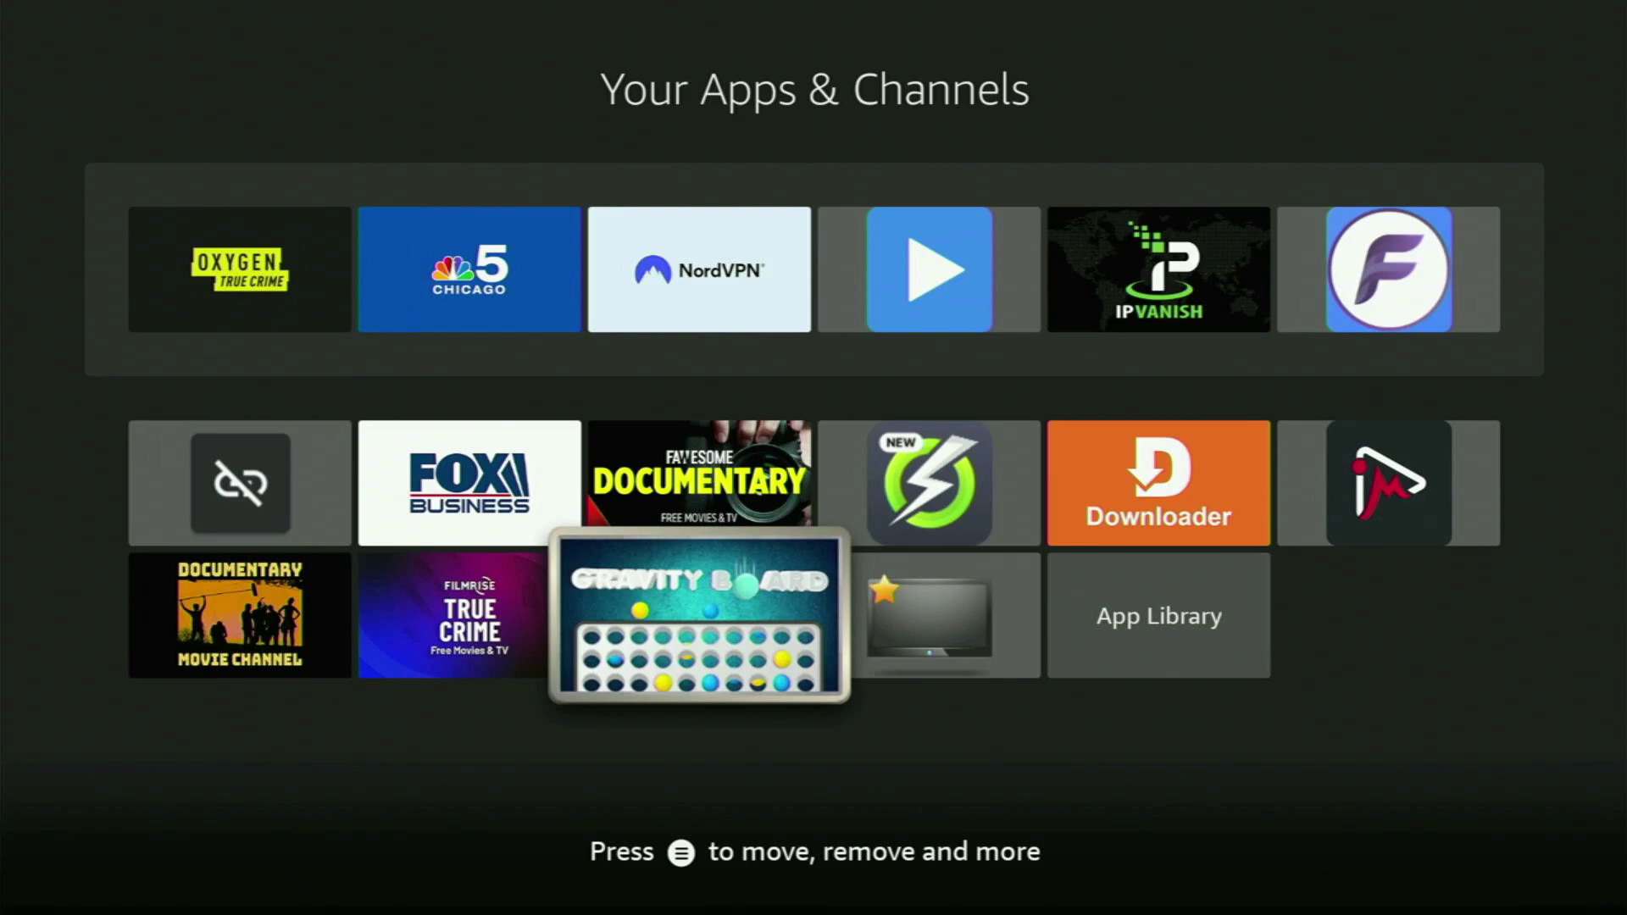
pyautogui.press('Right')
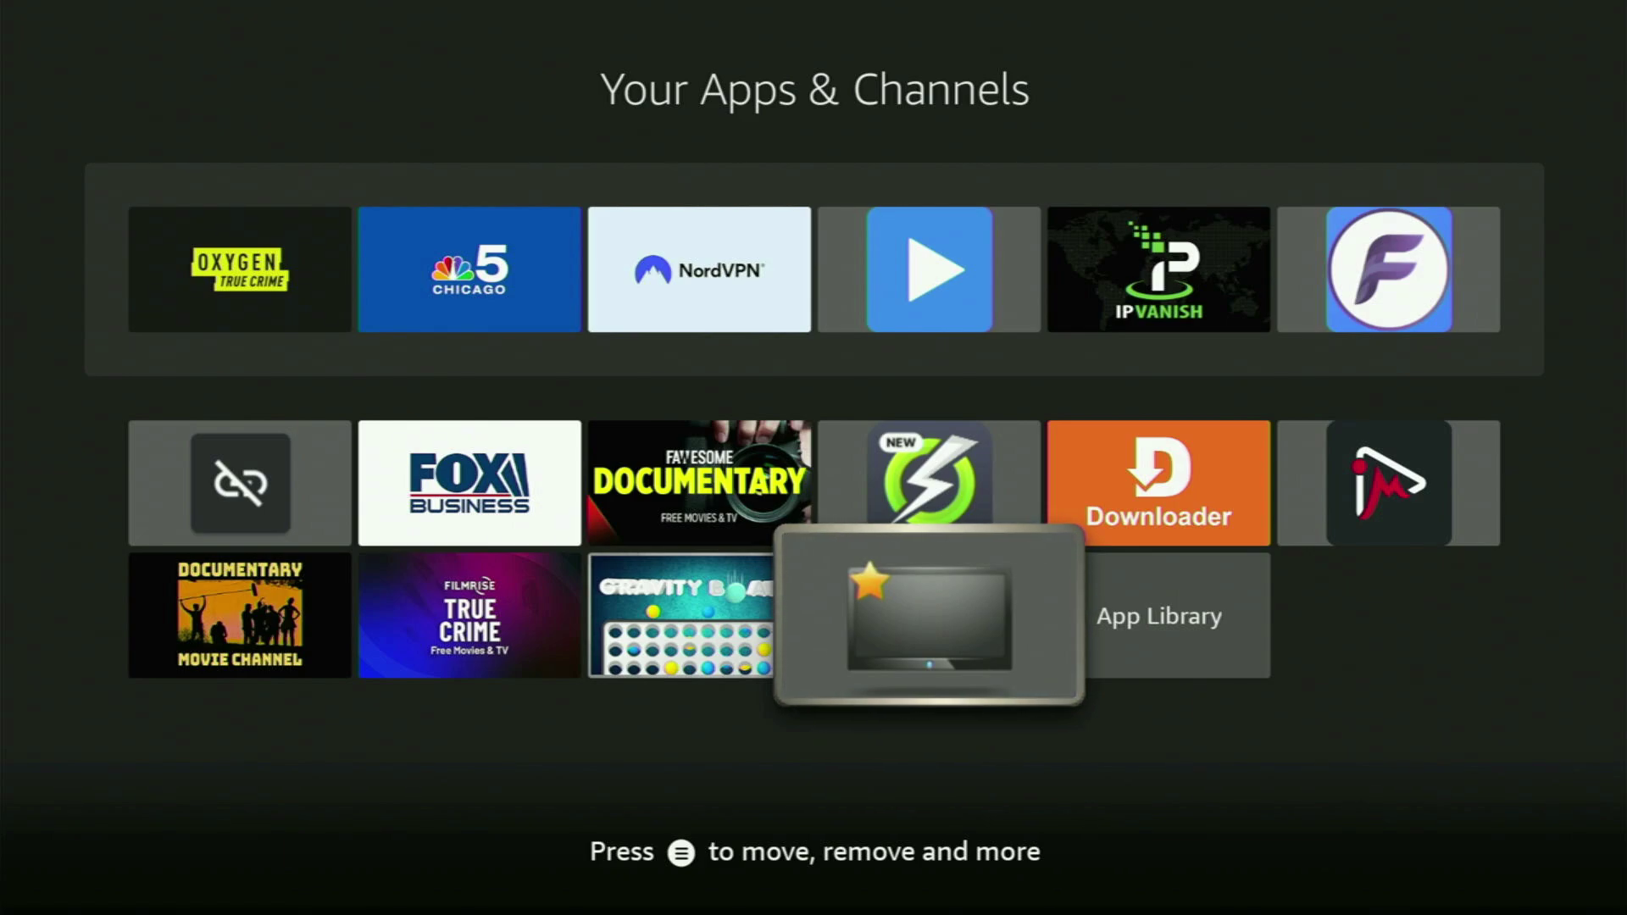
pyautogui.press('Menu')
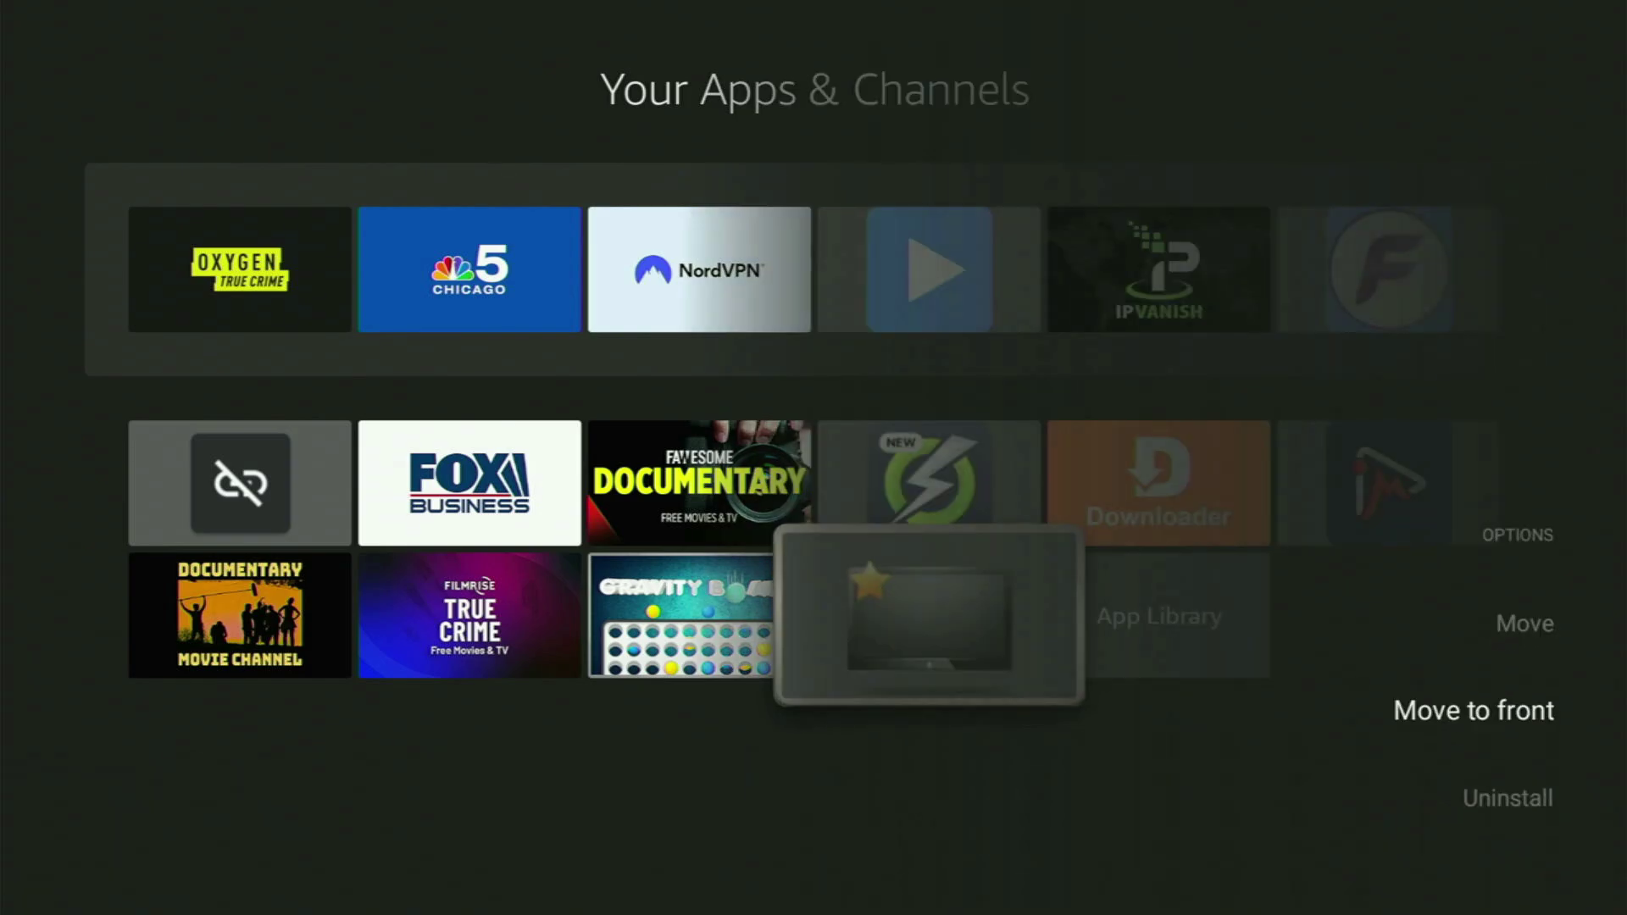
pyautogui.press('Return')
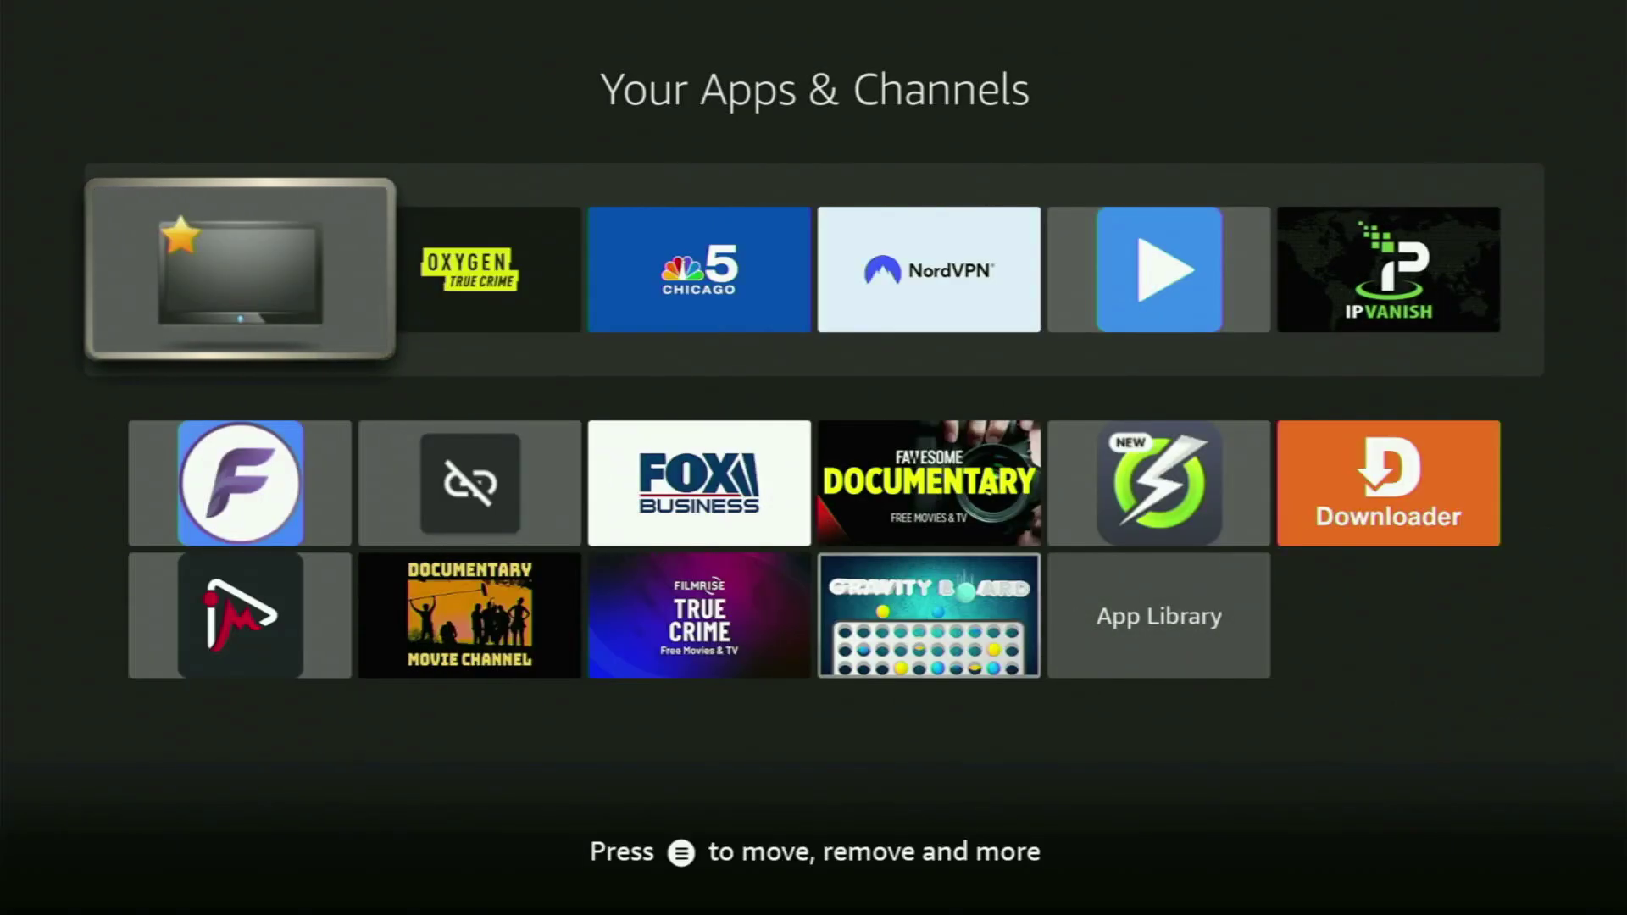